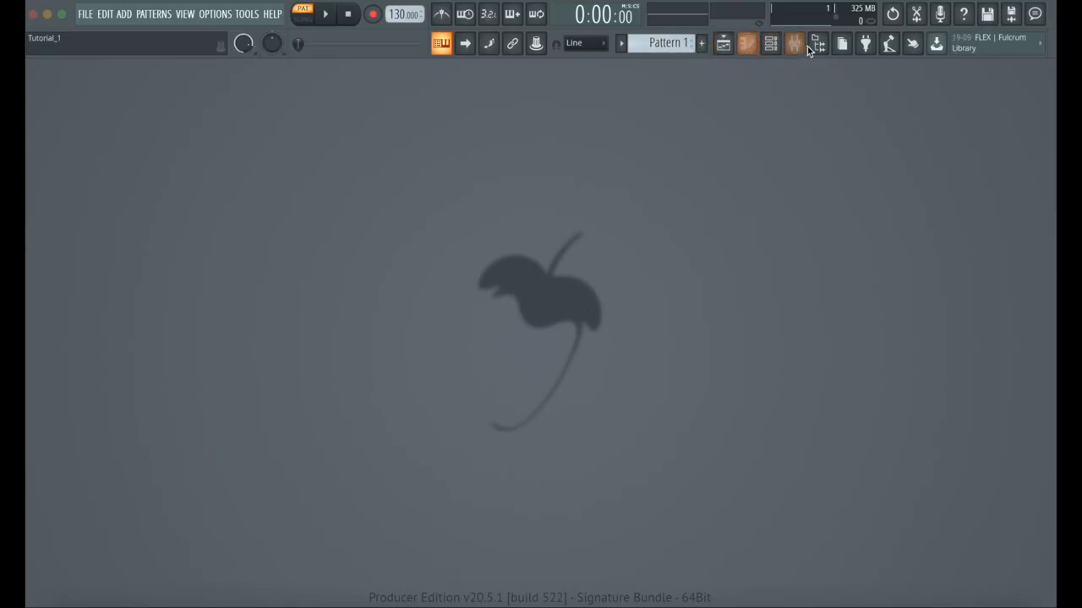
Step: Show and hide the playlist, piano roll, channel rack, mixer and browser in turn to see what each window contains
left_click(726, 51)
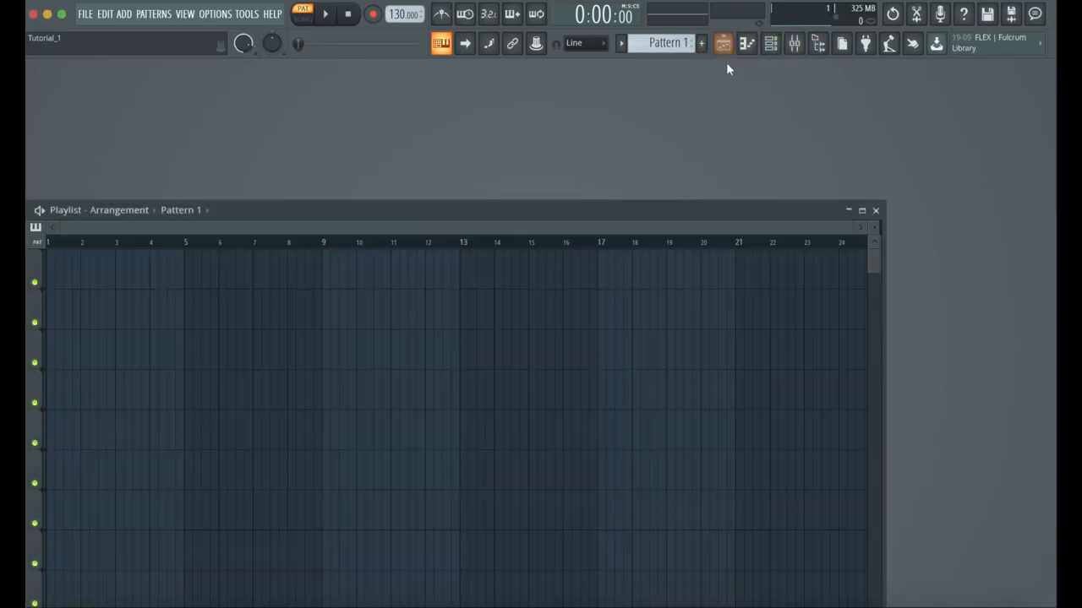
left_click(723, 46)
left_click(749, 47)
left_click(749, 49)
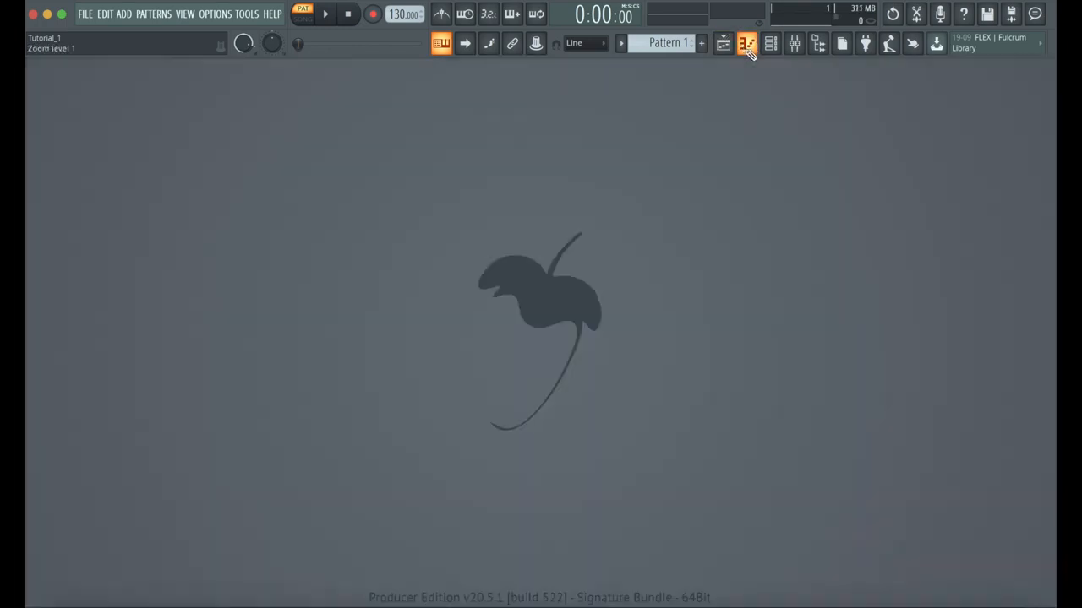
left_click(779, 46)
left_click(779, 47)
left_click(794, 45)
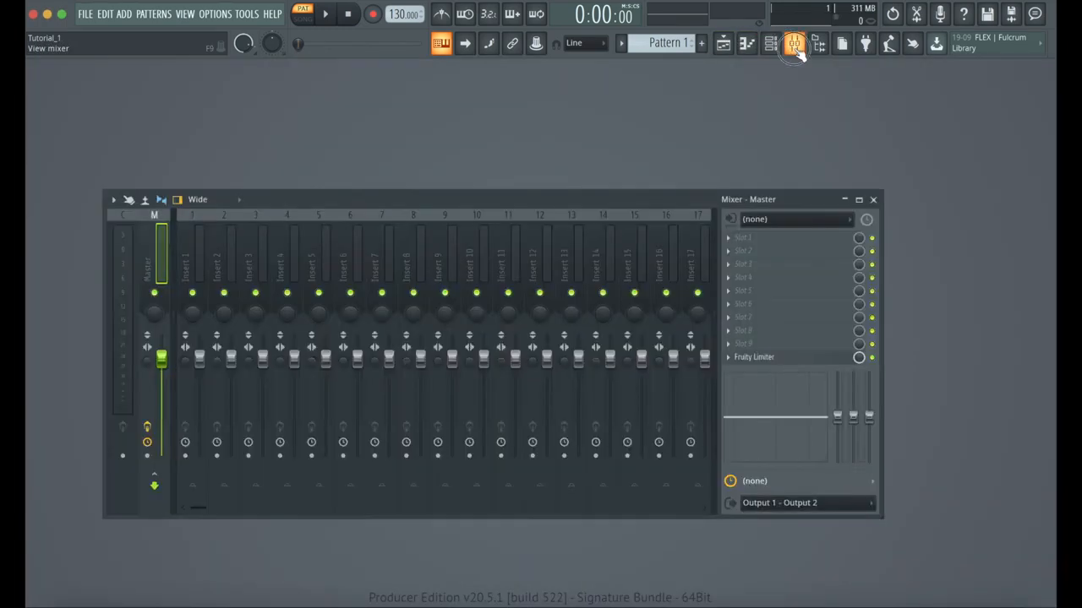
left_click(794, 45)
left_click(818, 46)
left_click(817, 46)
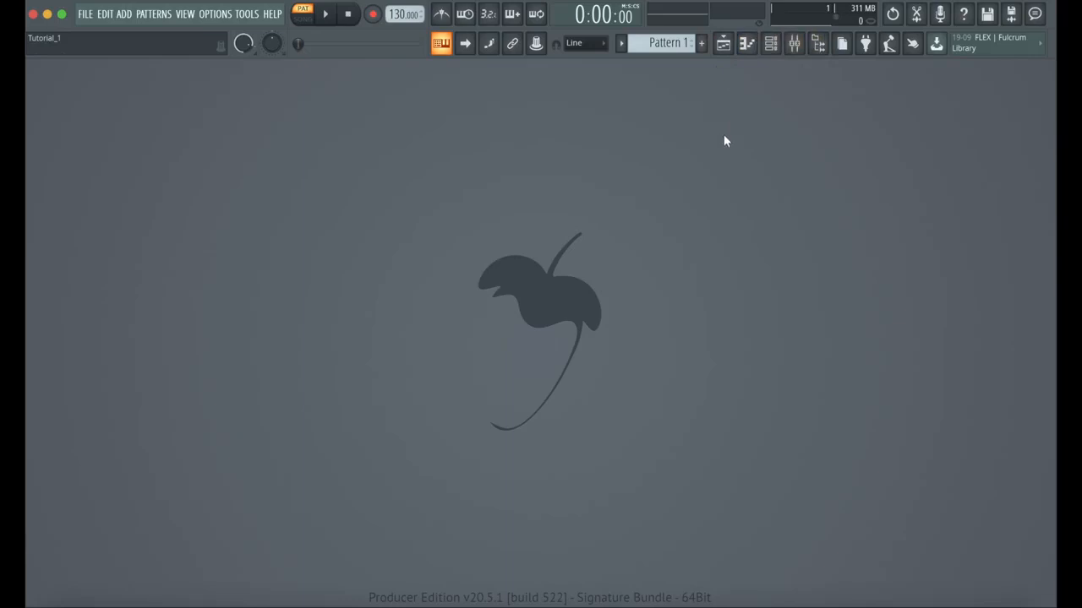
Step: Toggle the browser's visibility, finishing with its folder list displayed
left_click(818, 46)
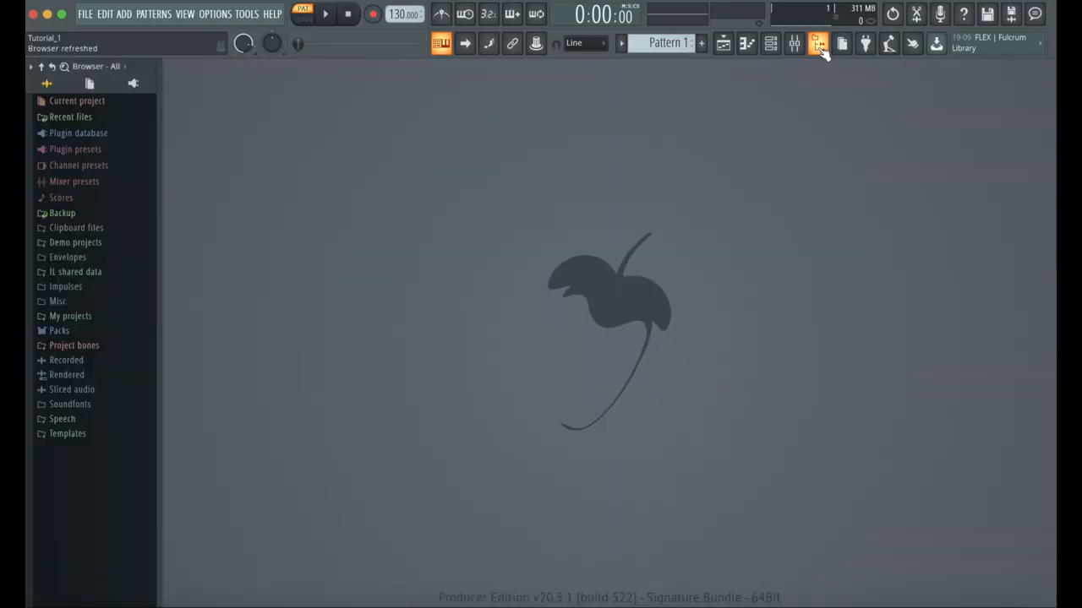
left_click(818, 46)
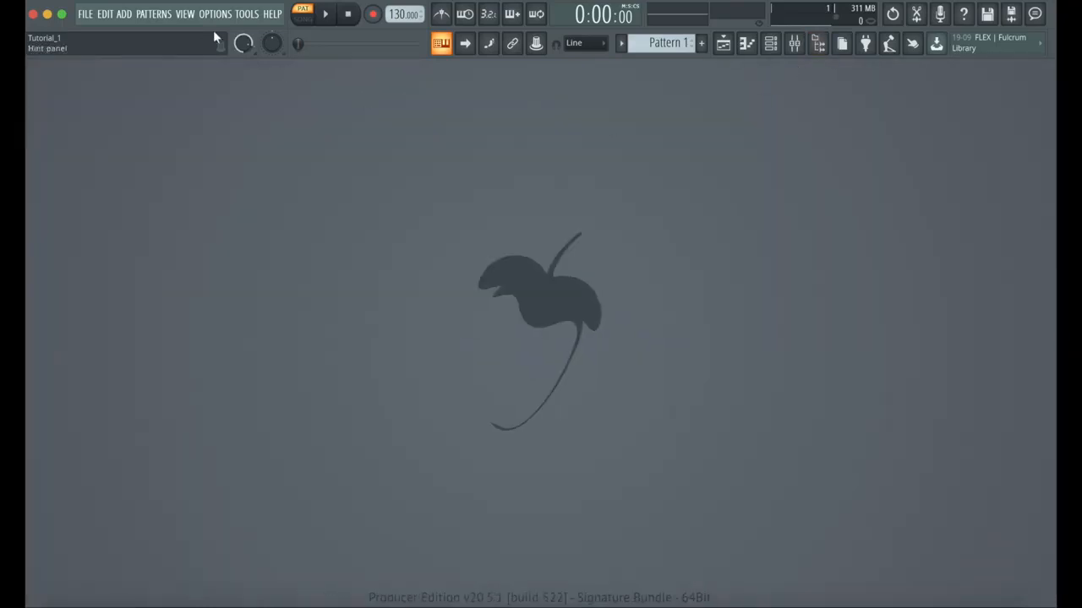
left_click(194, 17)
left_click(208, 103)
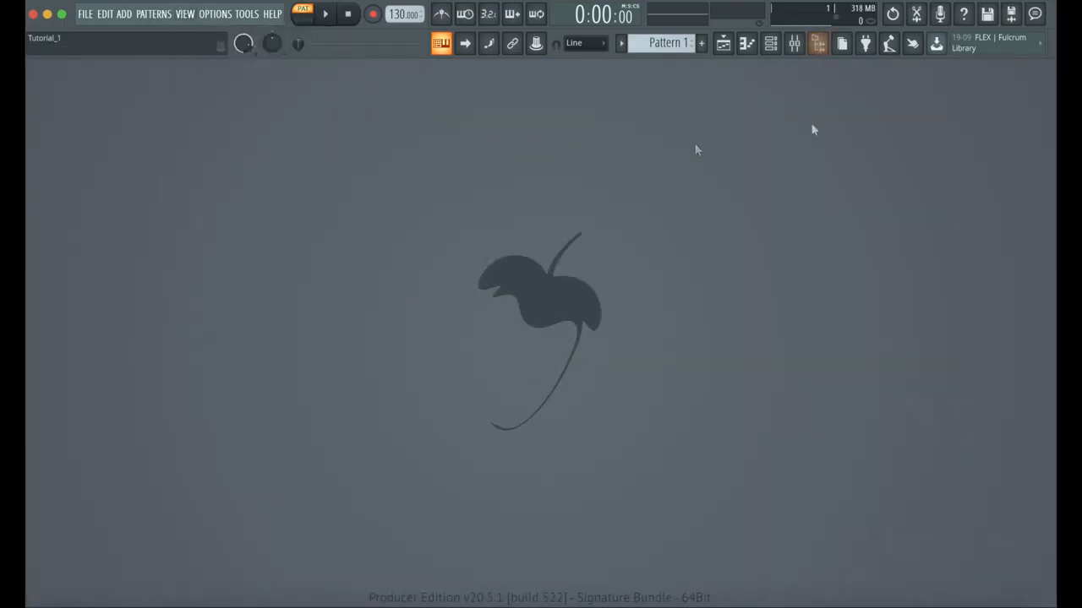
left_click(817, 47)
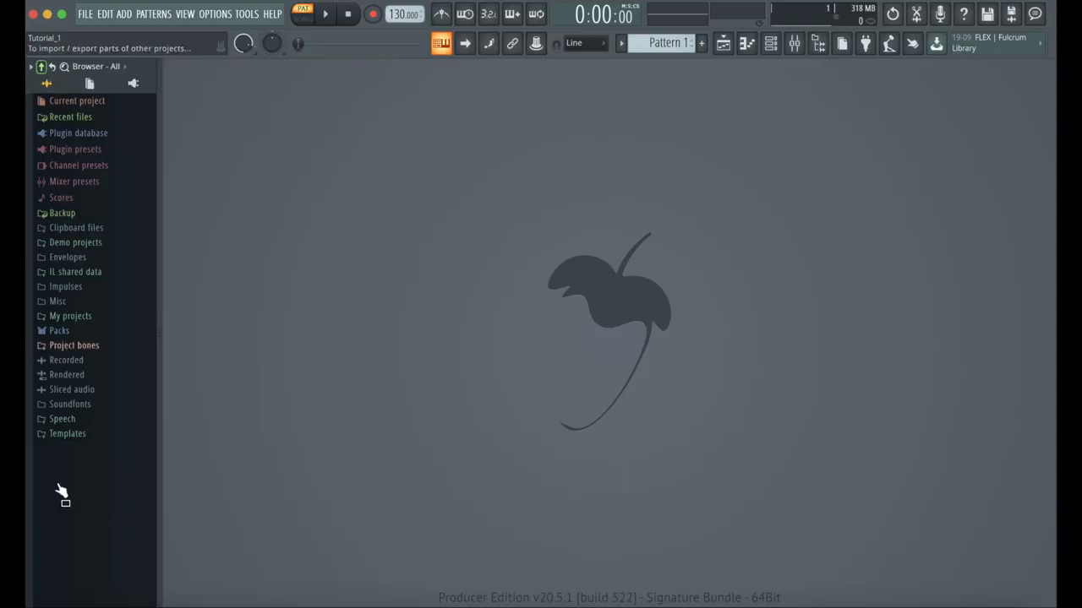
Step: Look into the browser's Scores folder and its Quantization subfolder, and collapse the folder structure again
left_click(61, 197)
left_click(81, 262)
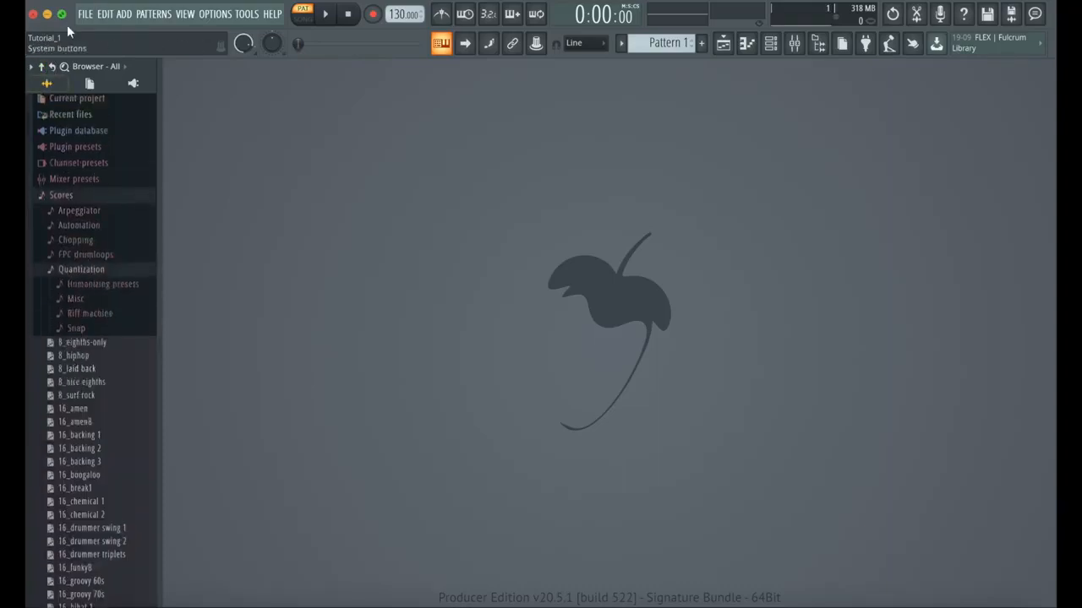
left_click(41, 67)
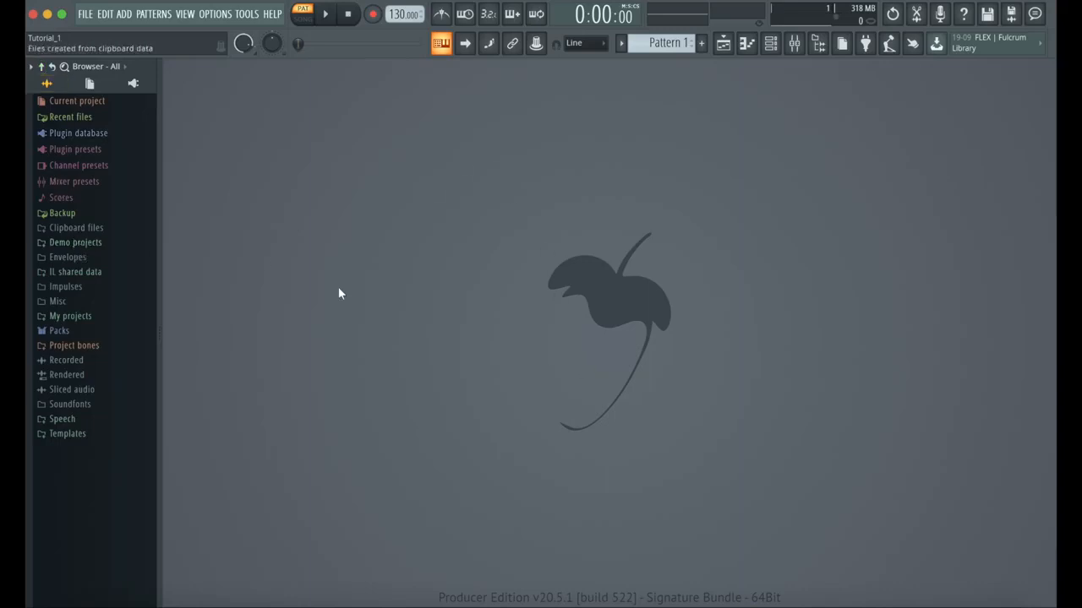
Step: Expand the Kicks folder inside Packs > Drums in the browser
left_click(60, 331)
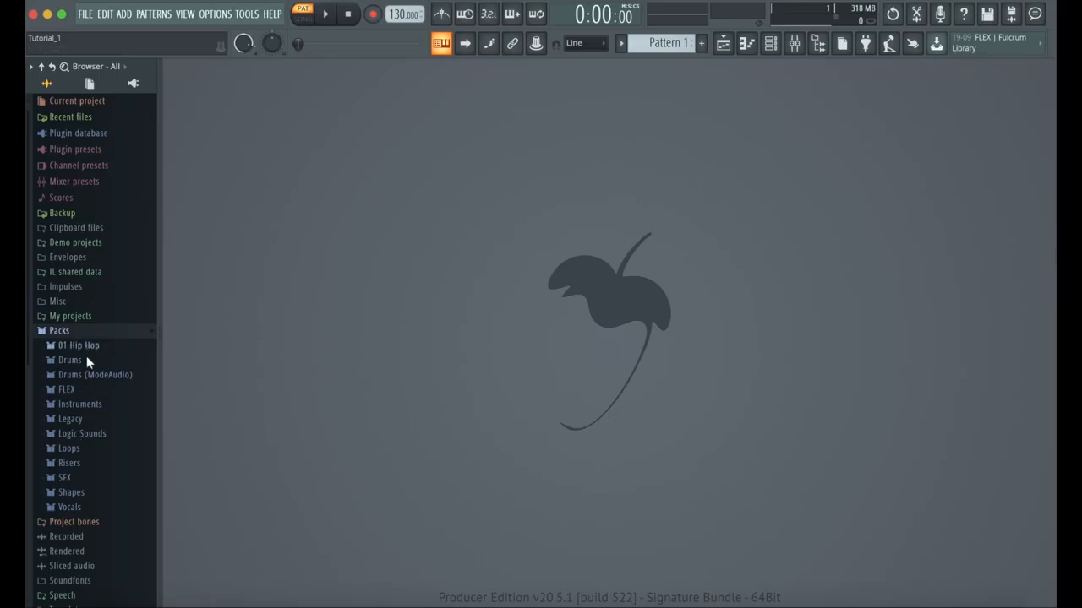
left_click(75, 364)
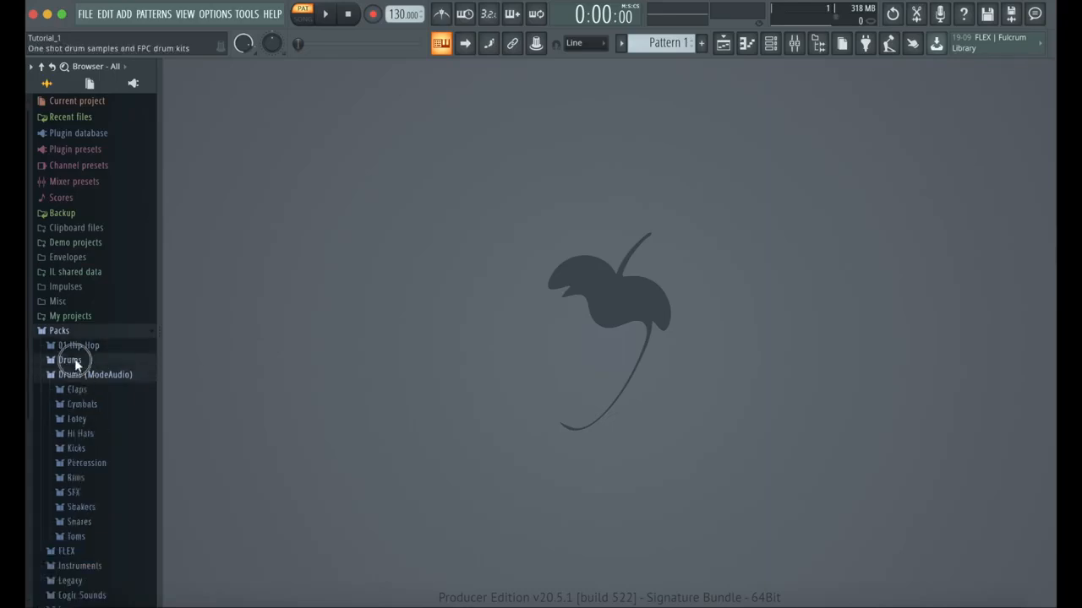
left_click(78, 405)
Step: Audition several kick samples from the Drums pack, and collapse the Kicks folder
left_click(80, 345)
left_click(90, 438)
left_click(84, 370)
left_click(81, 320)
left_click(87, 369)
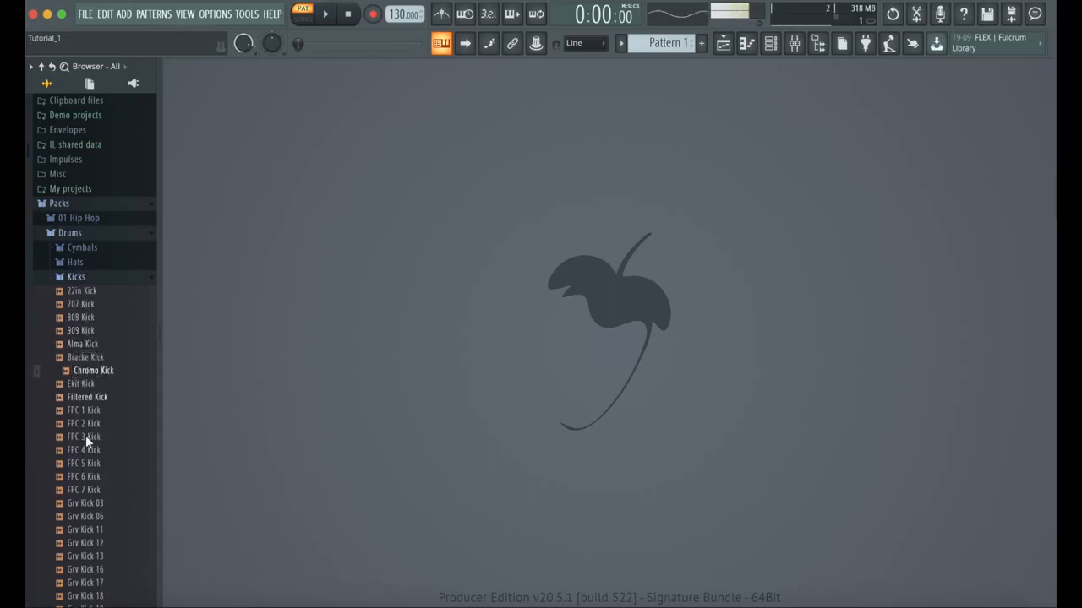
left_click(91, 514)
left_click(89, 447)
left_click(93, 345)
left_click(81, 412)
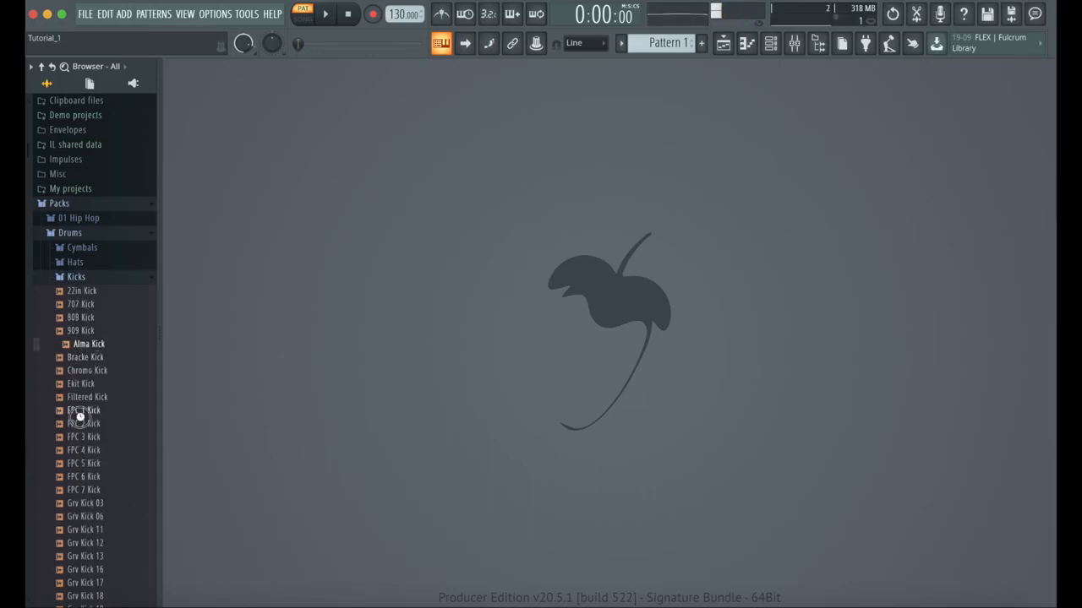
left_click(78, 279)
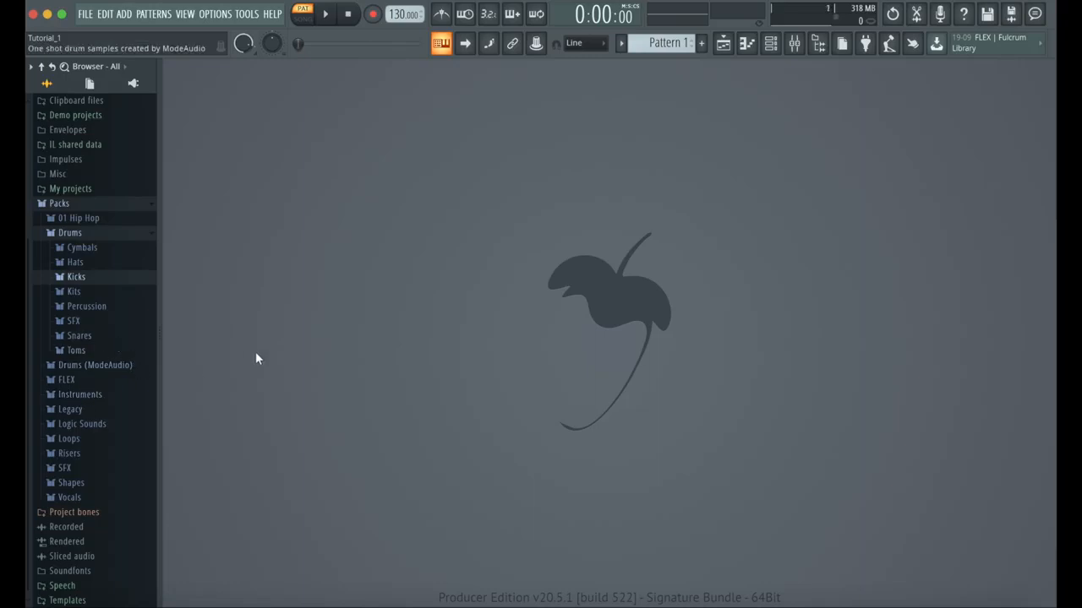
Step: Show the channel rack and examine the Kick channel's sampler settings, closing the settings window again
left_click(772, 45)
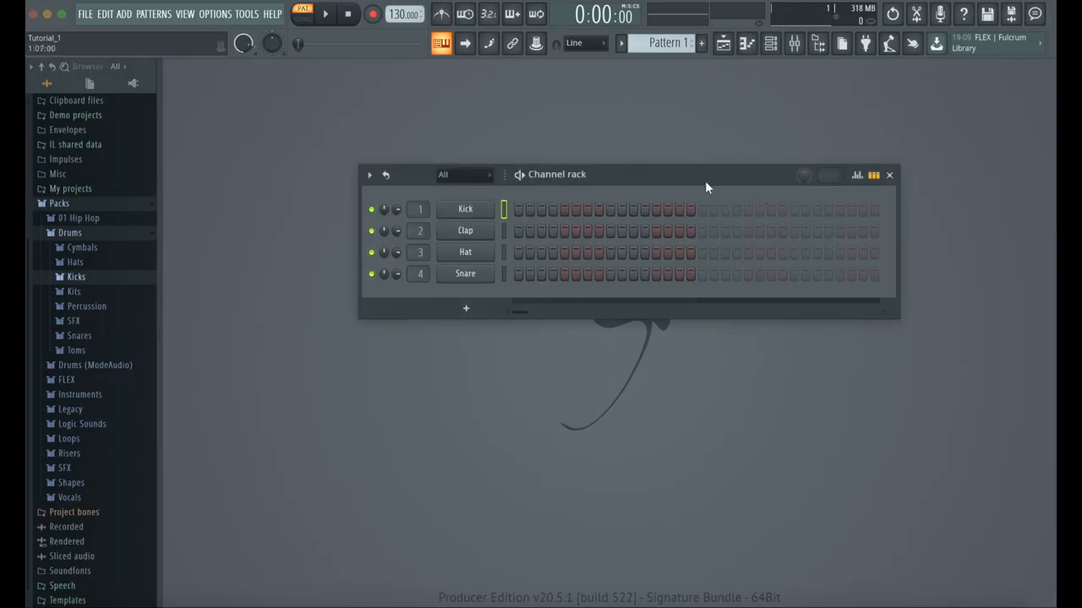
left_click(476, 210)
left_click(336, 174)
left_click_drag(335, 173, 398, 372)
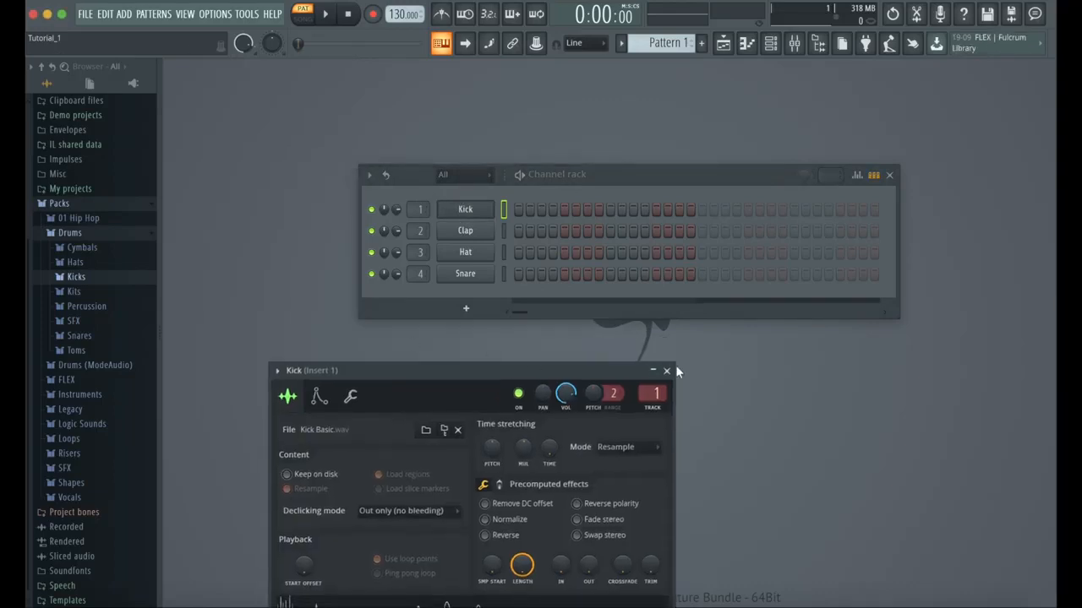
left_click(665, 370)
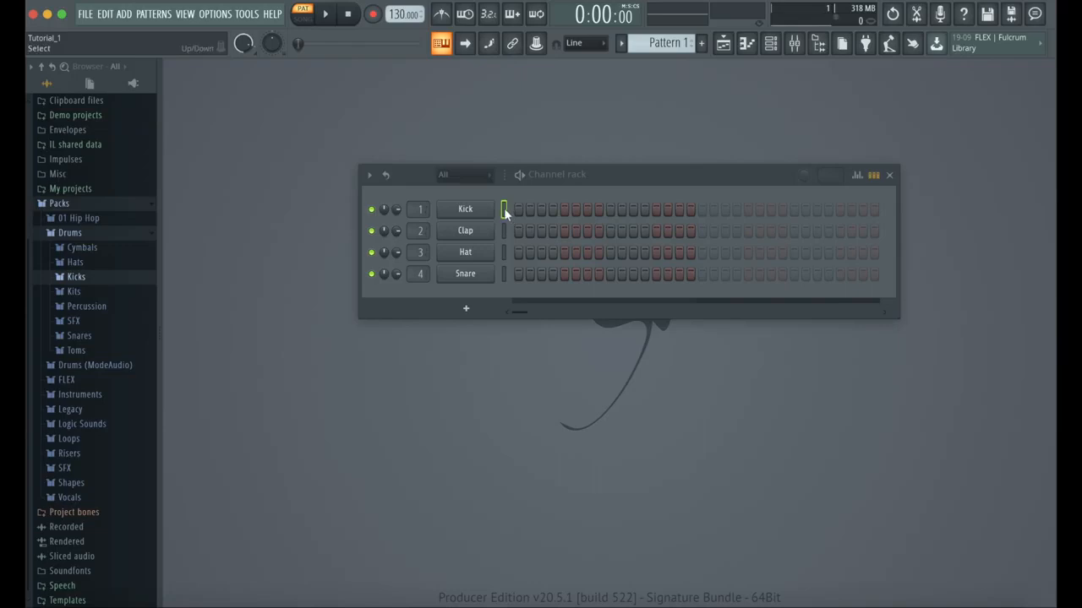
left_click(469, 213)
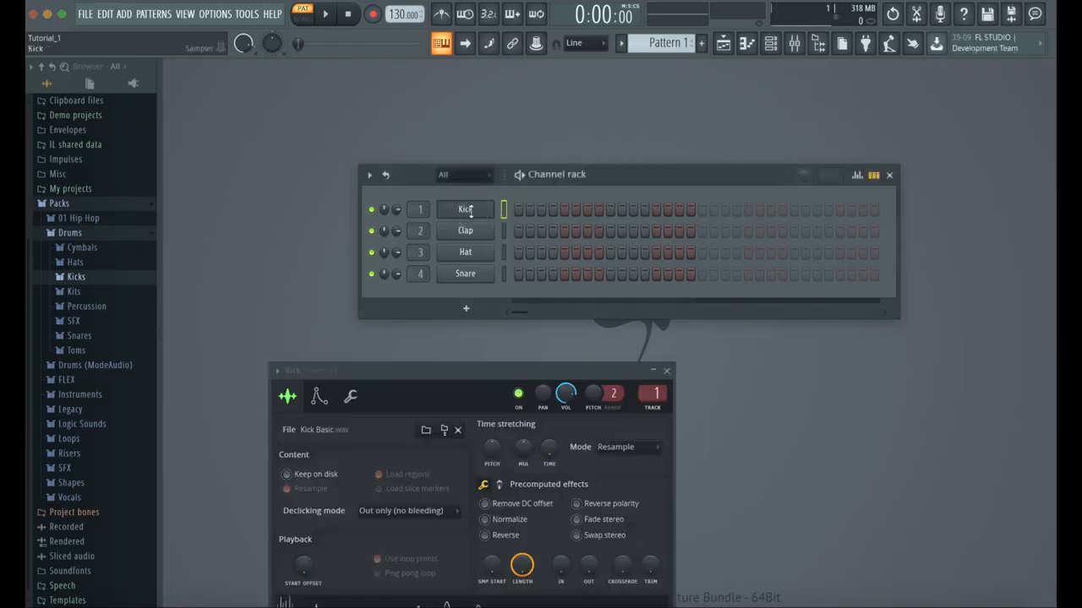
left_click(667, 369)
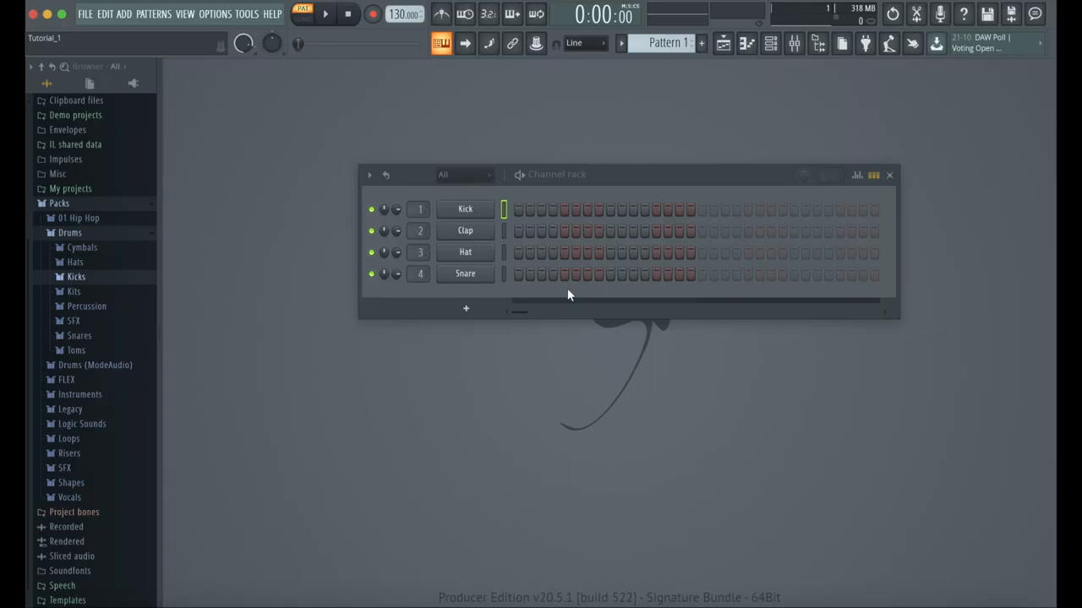
Step: Play a few notes with the Kick channel, and examine the Clap channel's sampler settings
key("q")
key("w")
key("q")
left_click(470, 231)
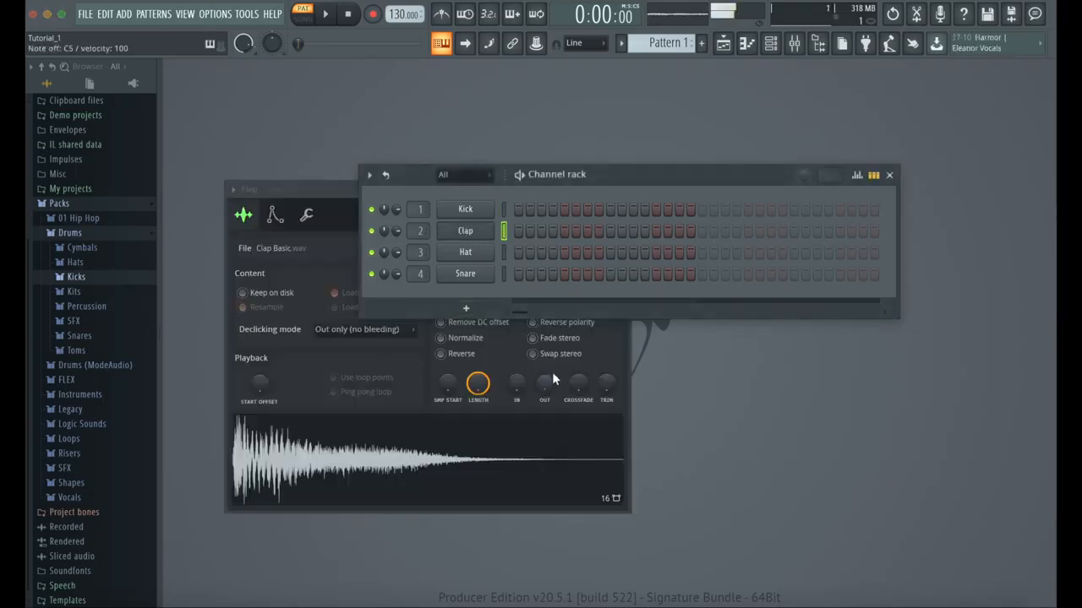
left_click_drag(345, 192, 346, 382)
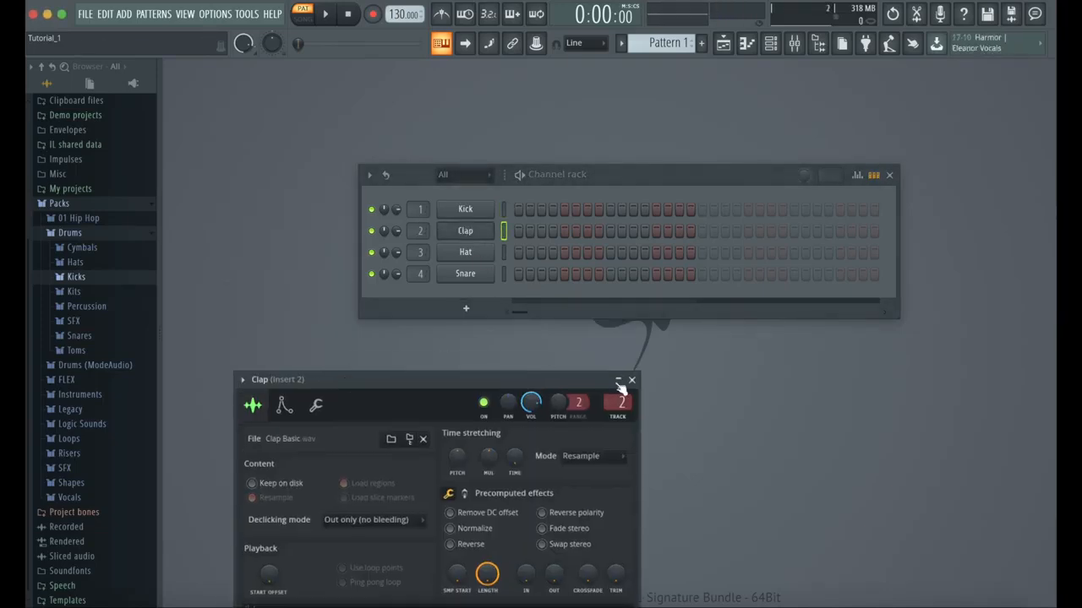
left_click(622, 380)
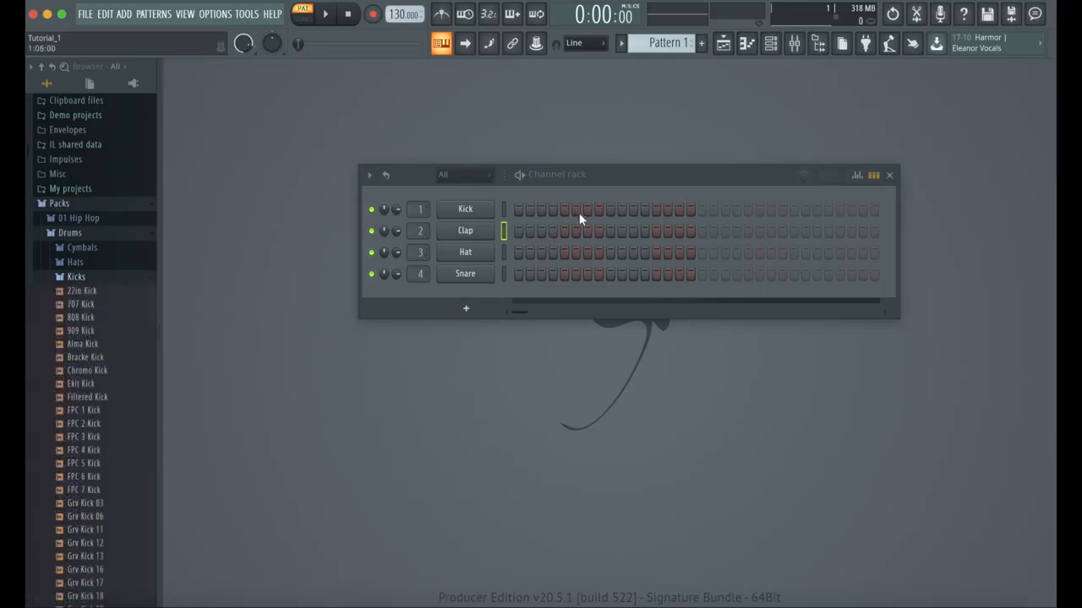
Step: Add the 808 Kick sample as a new channel beneath Snare, and check its sampler settings
left_click_drag(91, 317, 442, 292)
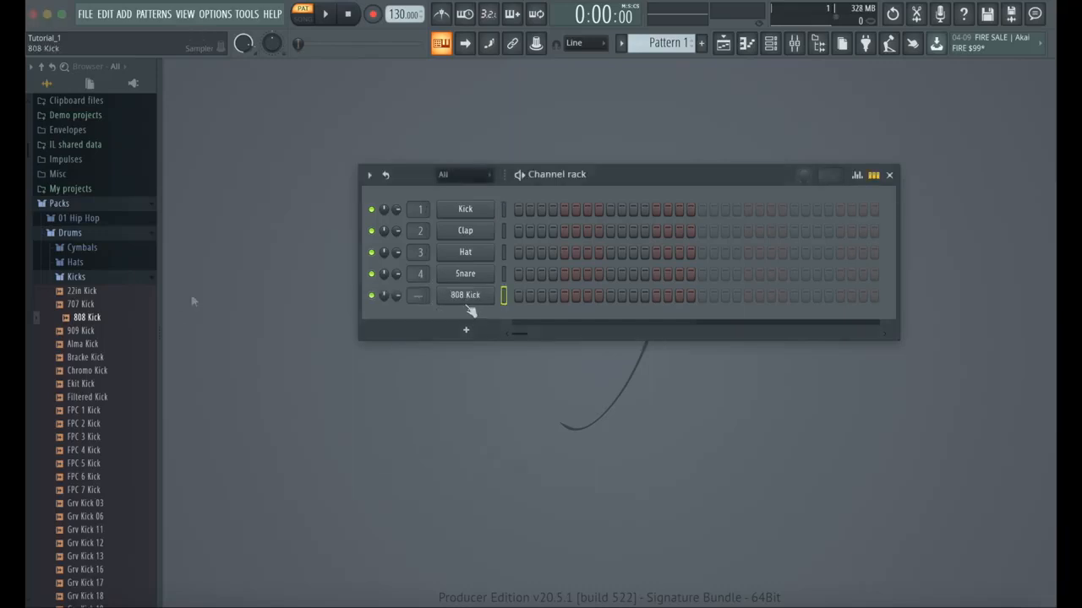
left_click(464, 297)
left_click(111, 372)
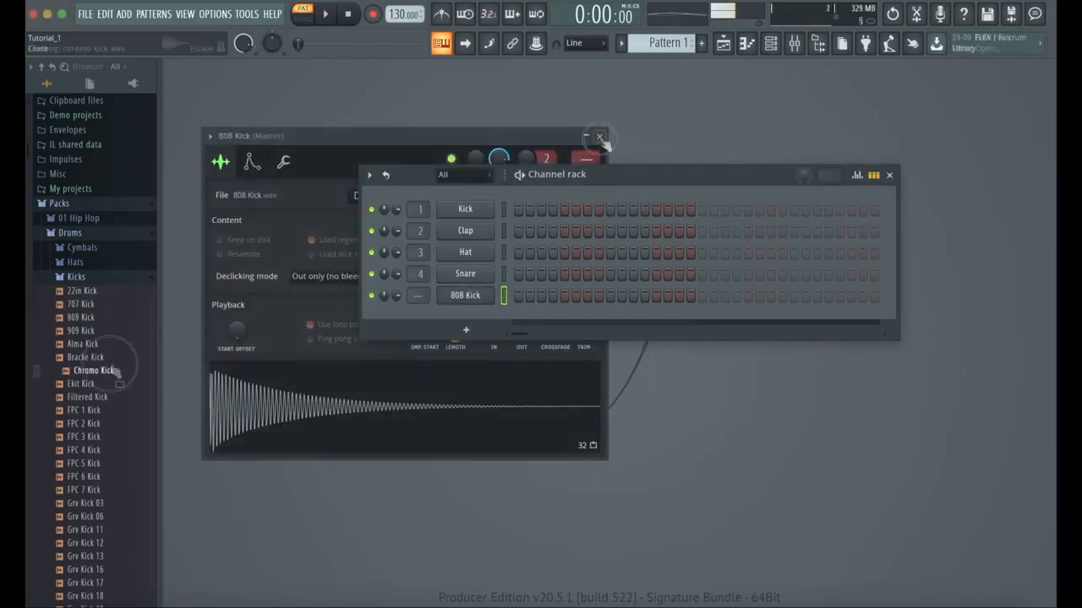
left_click(599, 137)
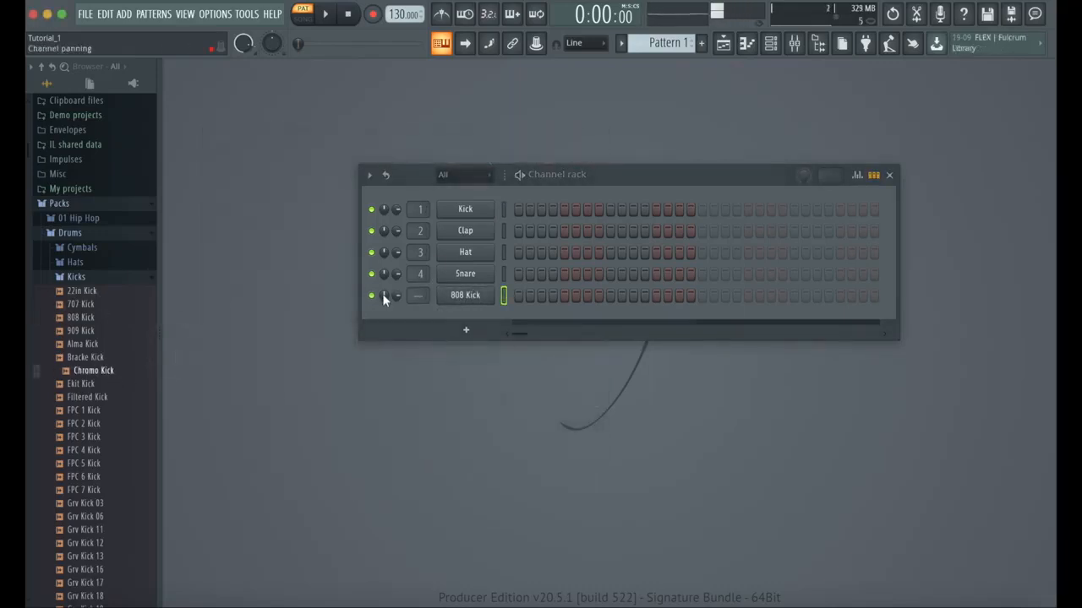
Step: Open the 808 Kick sample from the browser in another new channel, and close its settings window
right_click(85, 318)
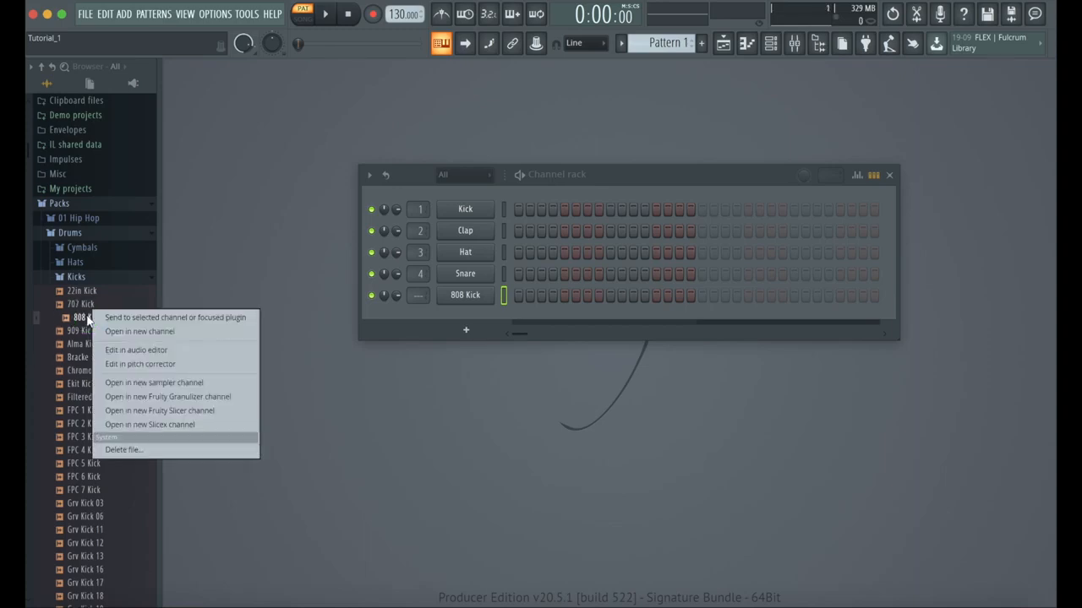
left_click(141, 335)
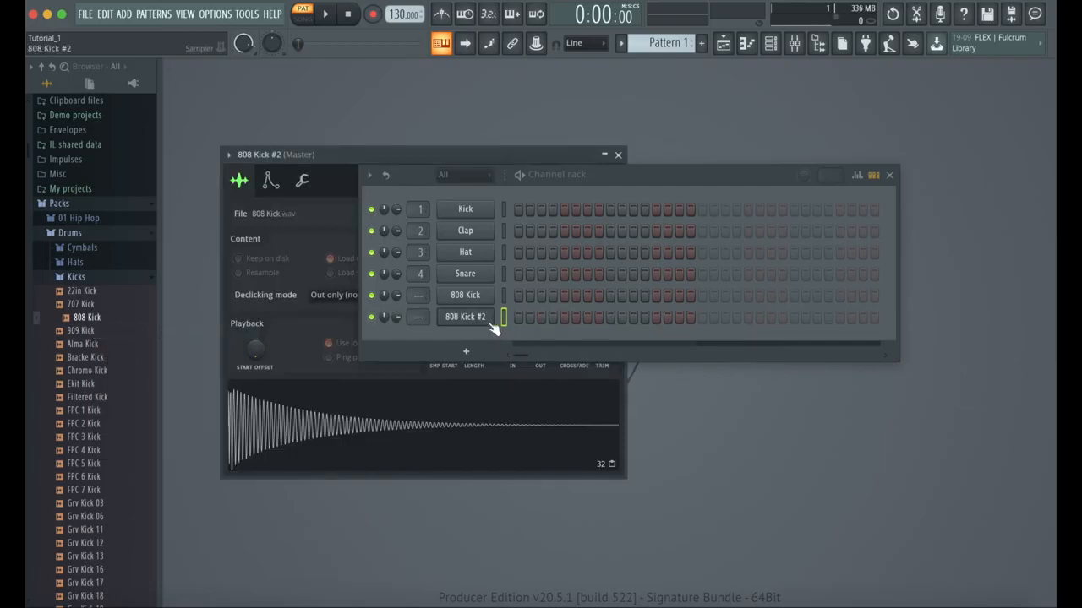
left_click(618, 155)
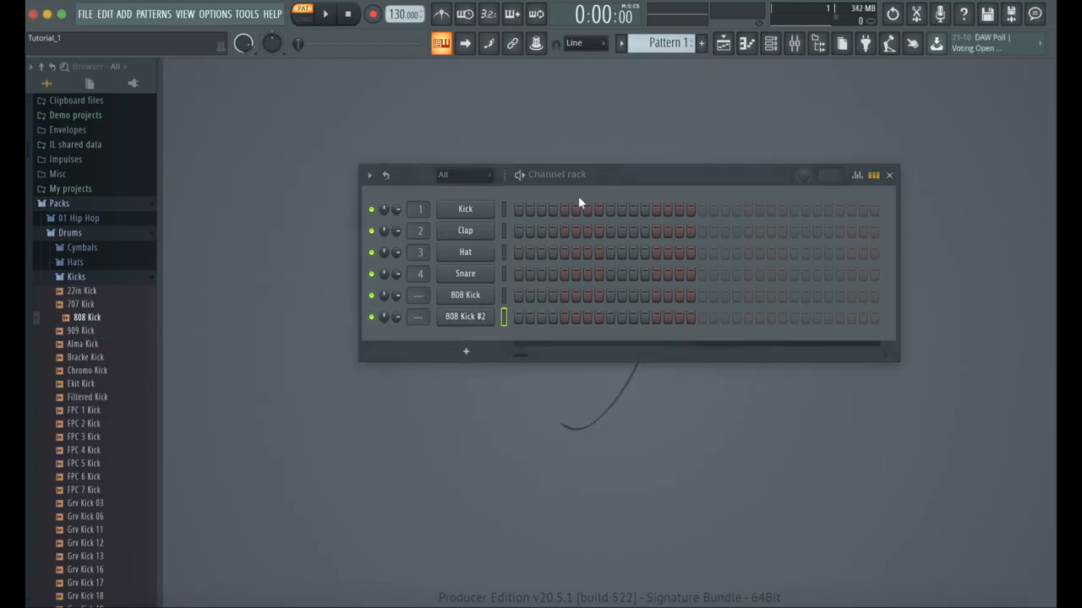
Step: Delete the two added 808 Kick channels from the channel rack
right_click(468, 317)
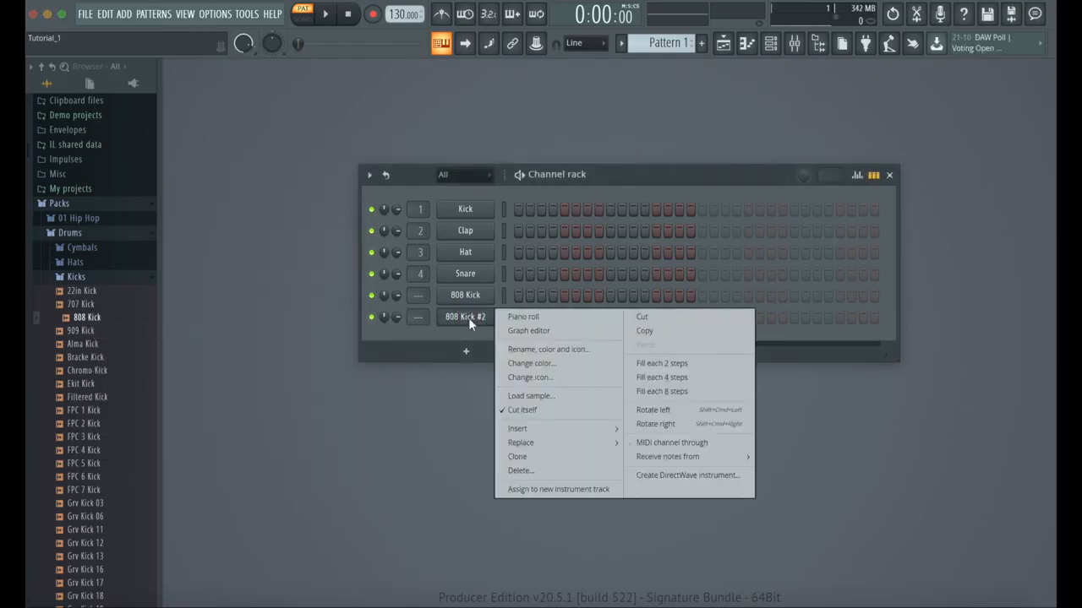
left_click(580, 470)
left_click(609, 359)
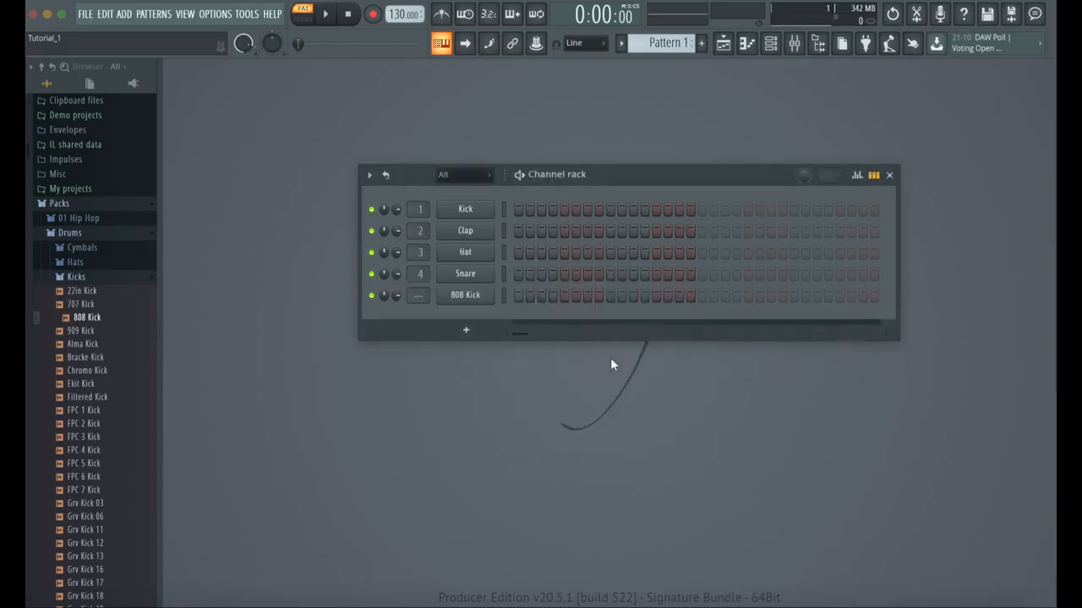
right_click(454, 297)
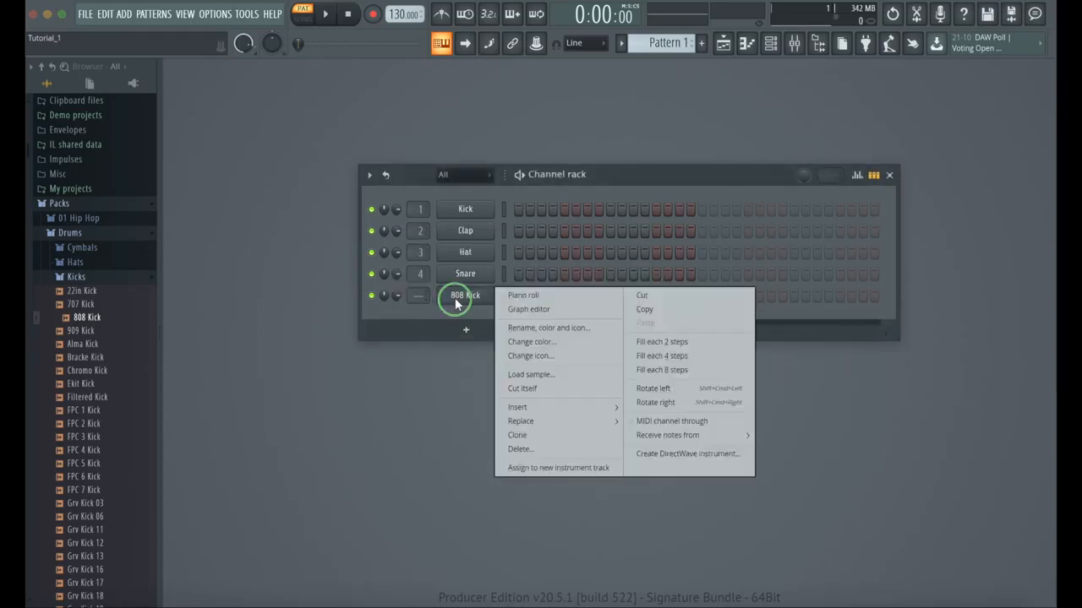
left_click(577, 452)
left_click(594, 359)
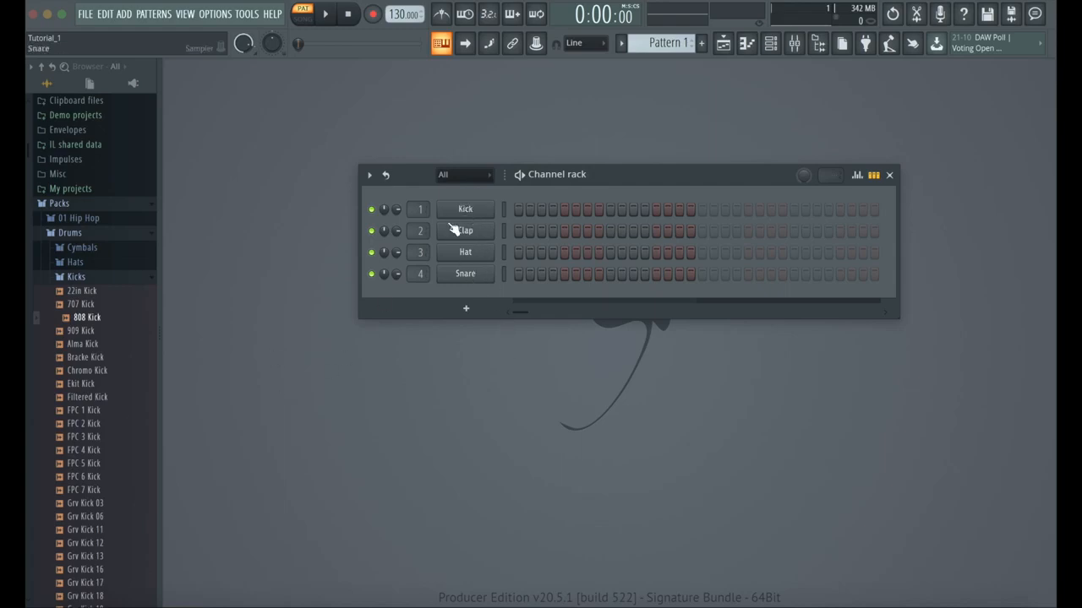
Step: Replace the sample in the Kick channel with 808 Kick from the Drums pack
left_click_drag(85, 317, 235, 269)
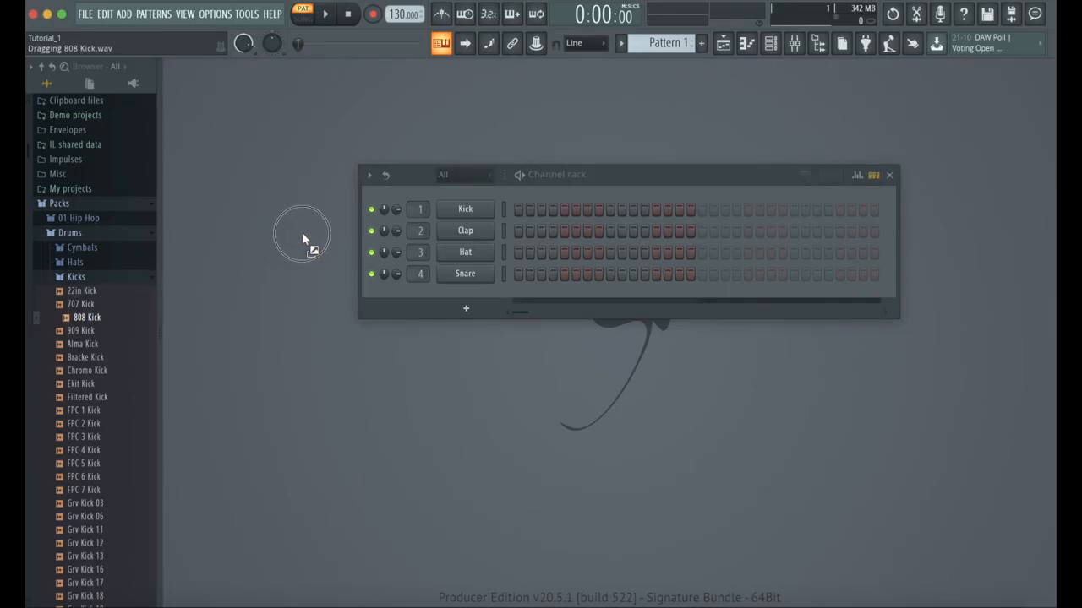
left_click_drag(303, 233, 457, 211)
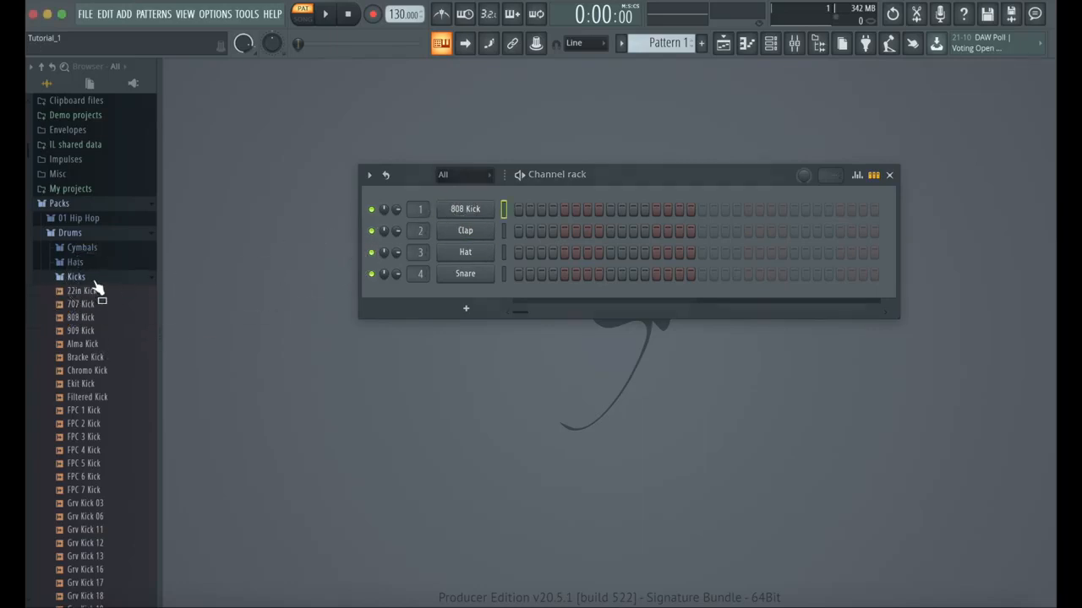
Step: Audition the Ekit claps in the Drums Percussion pack and replace the Clap channel's sample with Ekit Clap 1
left_click(93, 277)
left_click(98, 311)
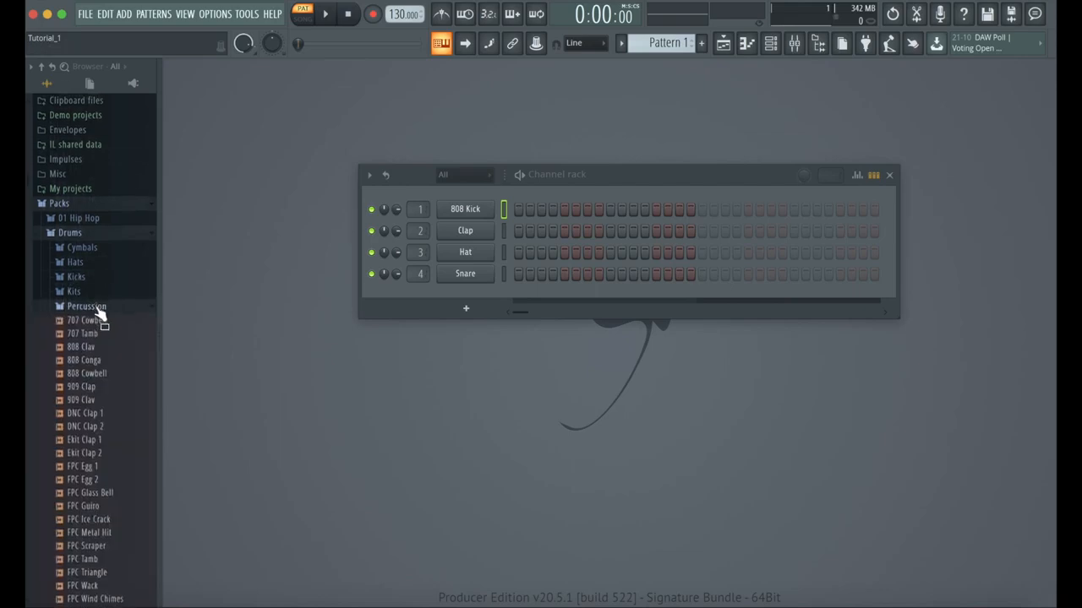
left_click(99, 440)
left_click(98, 455)
left_click_drag(93, 440, 463, 238)
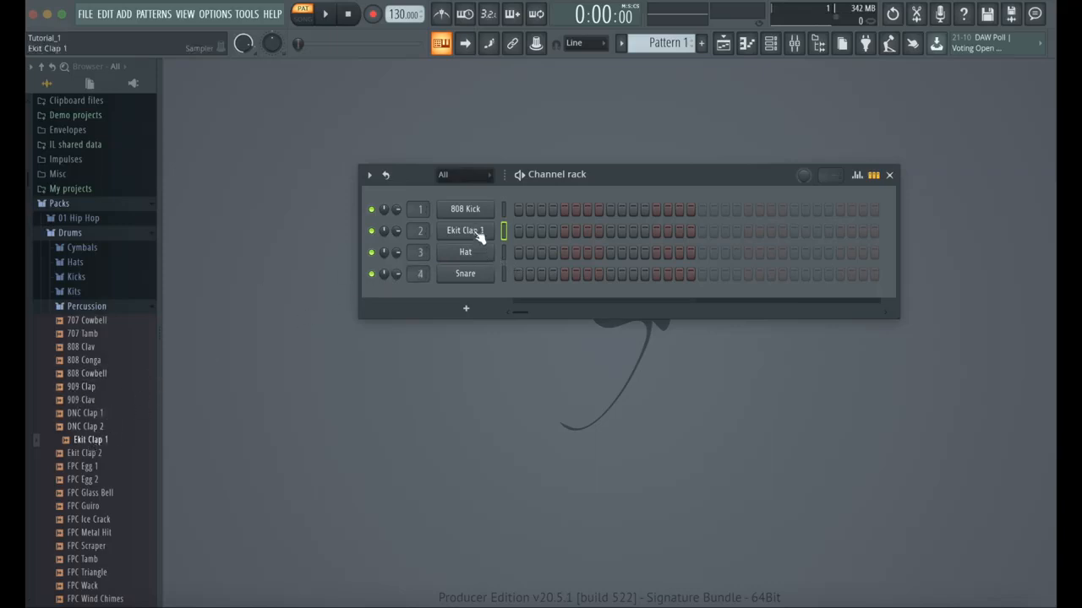
Step: Audition samples in the Drums Hats pack and add 808 CH as a new channel beneath Snare
left_click(93, 306)
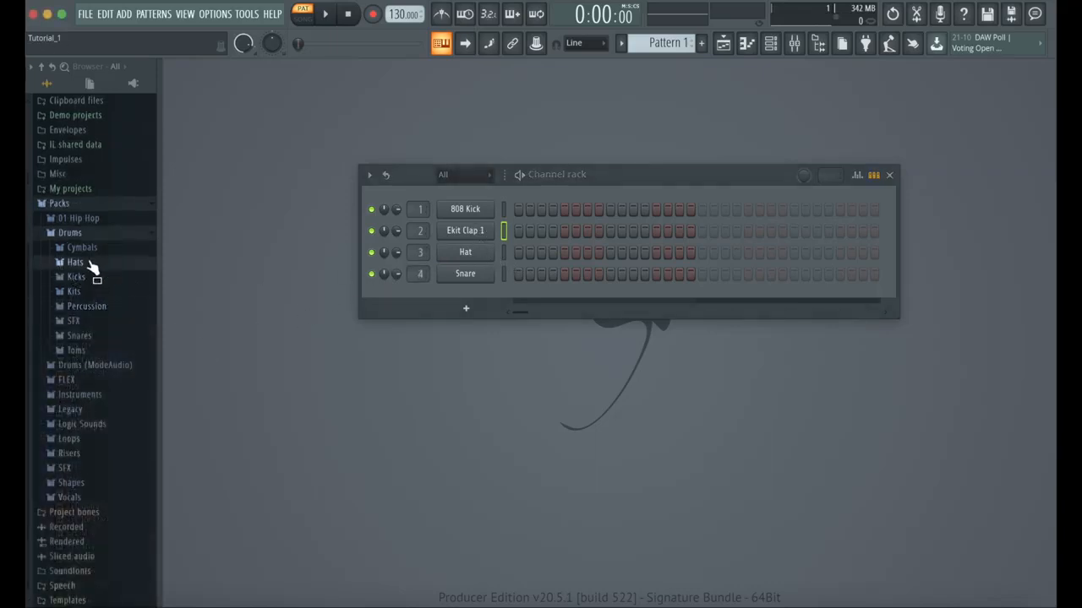
left_click(85, 264)
left_click(95, 344)
left_click(84, 302)
left_click_drag(96, 296, 460, 299)
Step: Delete the original Hat channel from the channel rack
right_click(467, 252)
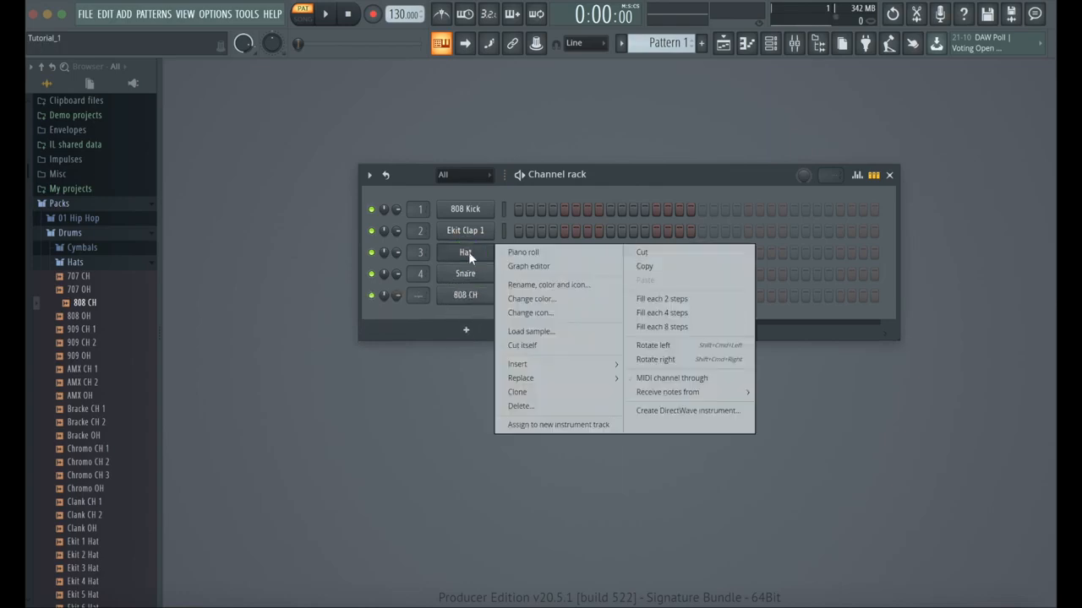
left_click(578, 408)
left_click(607, 359)
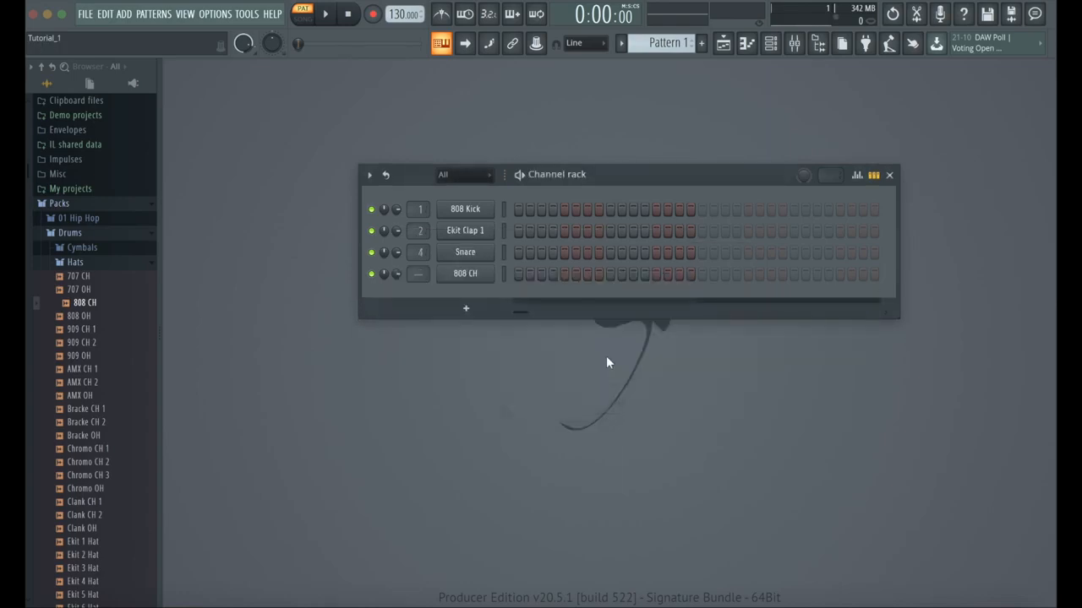
Step: Replace the sample in the Snare channel with 808 Crash from the Drums Cymbals pack
left_click(109, 264)
left_click(110, 247)
left_click_drag(93, 289, 463, 254)
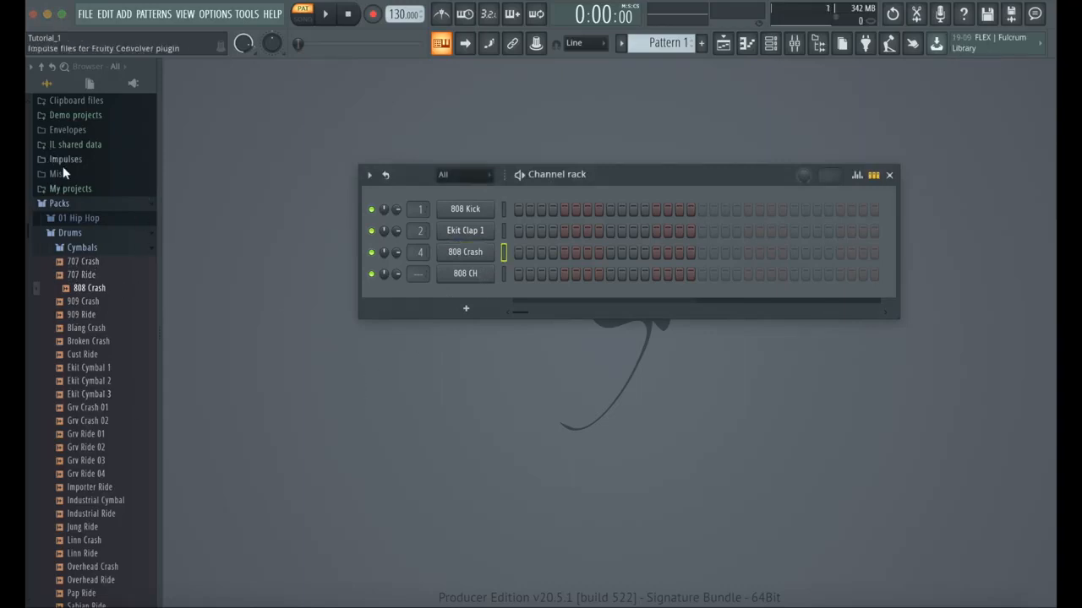
Step: Hide the browser, and set the pattern length to 16 steps with the channel rack narrowed to fit
left_click_drag(674, 180, 575, 189)
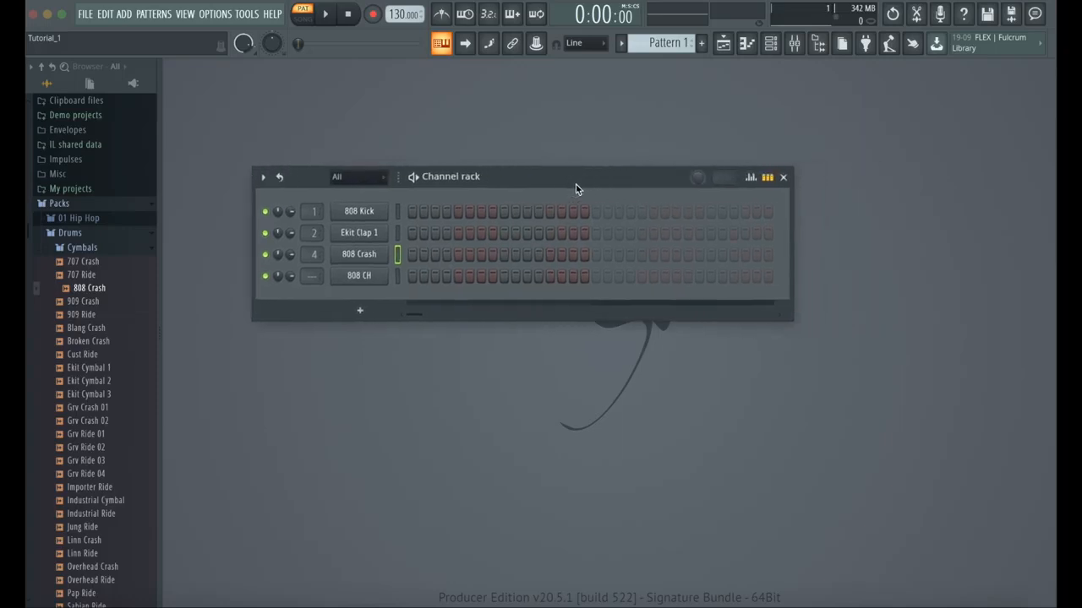
left_click(817, 47)
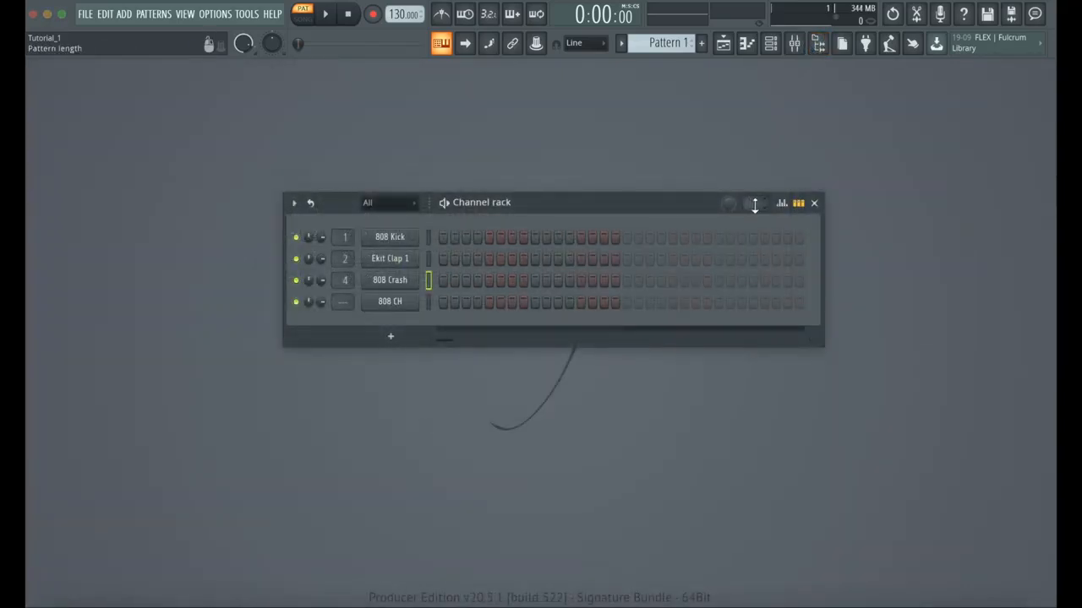
left_click_drag(755, 203, 755, 194)
left_click_drag(821, 243, 626, 265)
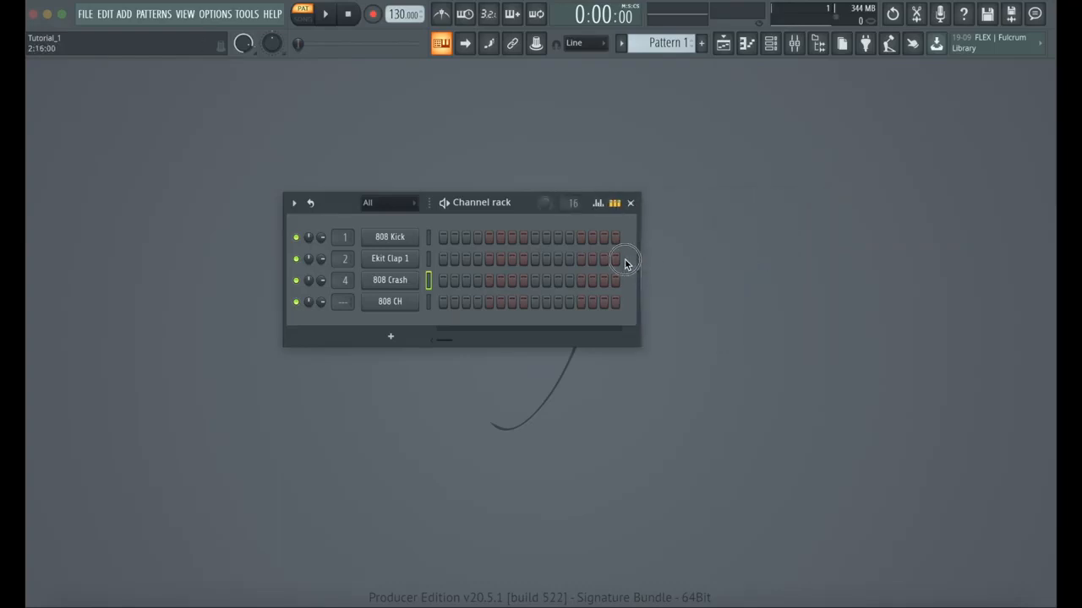
Step: Try filling all 16 steps of the 808 Kick channel and clearing them again
left_click(443, 237)
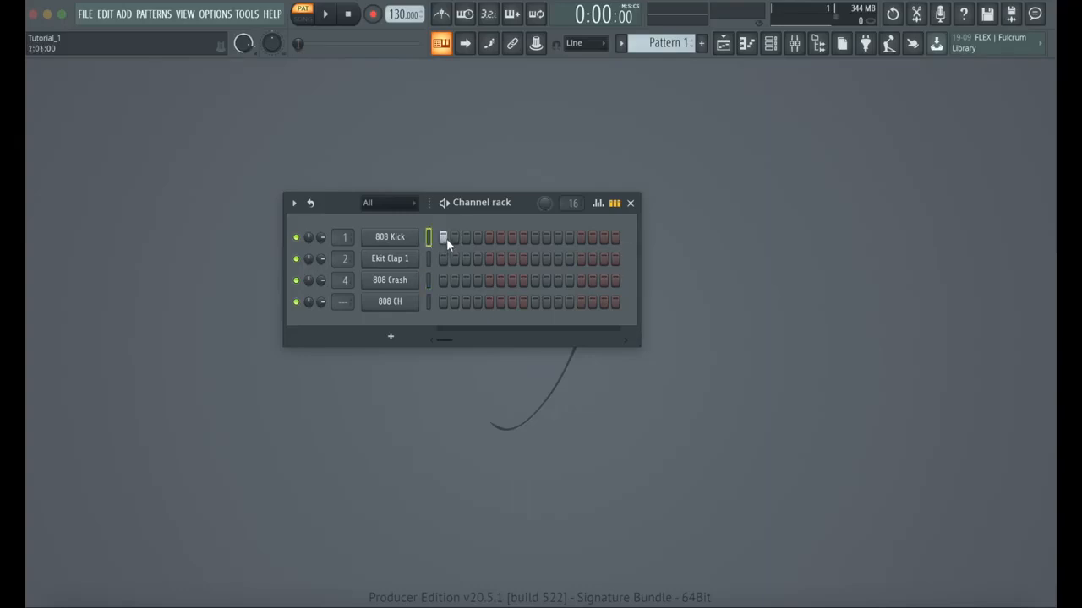
left_click(444, 240)
left_click_drag(442, 238, 637, 235)
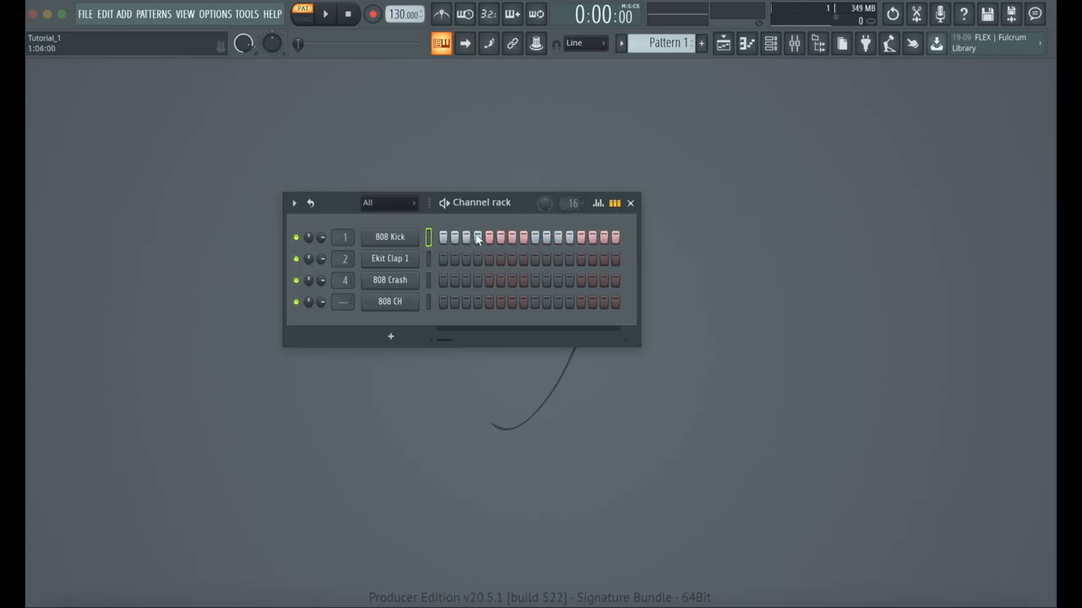
left_click_drag(448, 243, 621, 237)
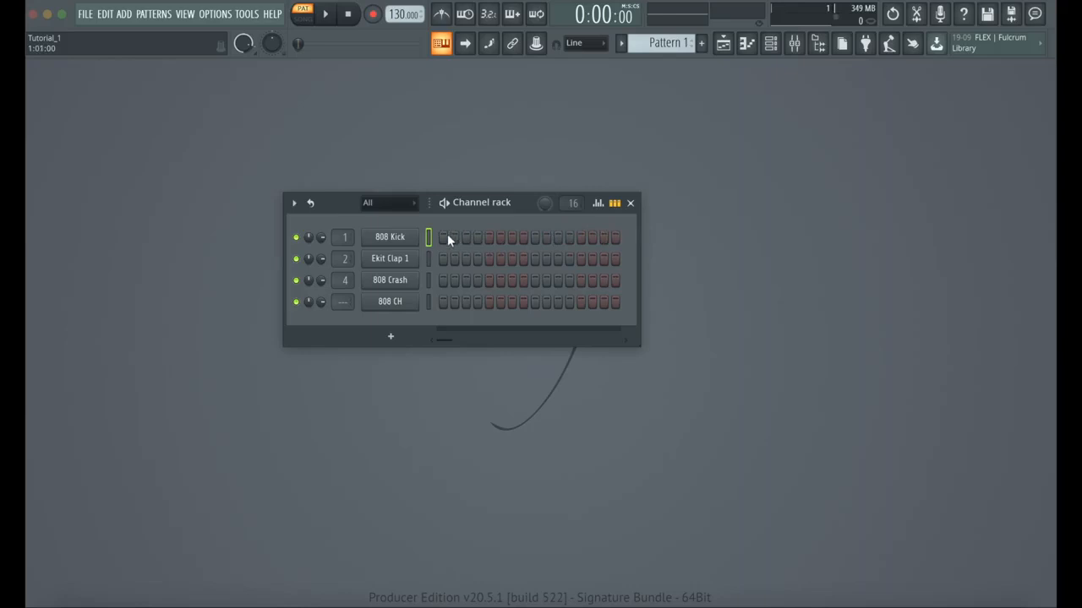
left_click_drag(444, 235, 623, 241)
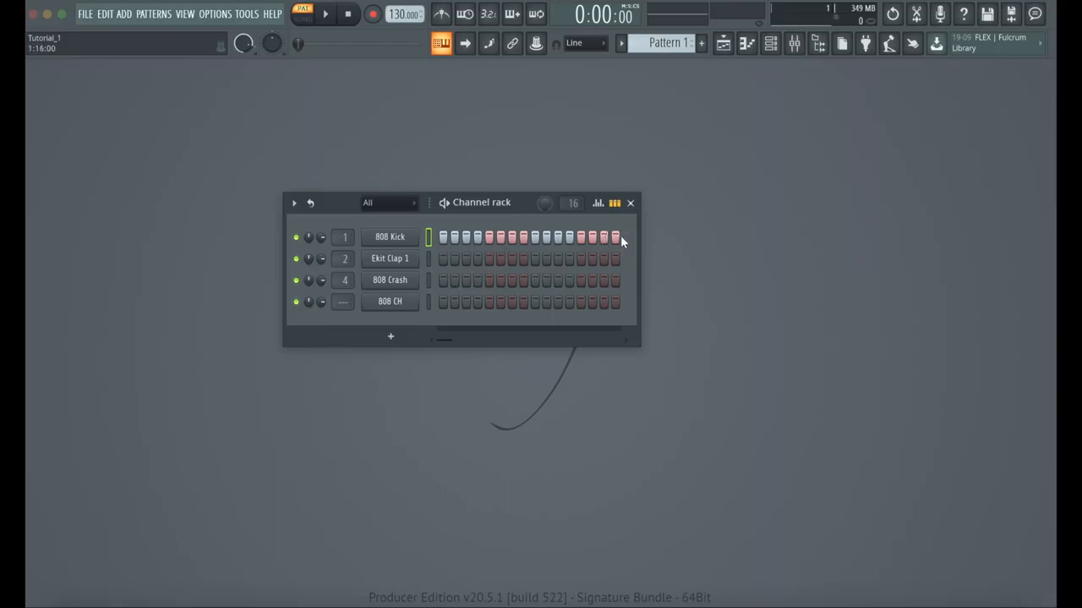
left_click_drag(604, 241, 441, 239)
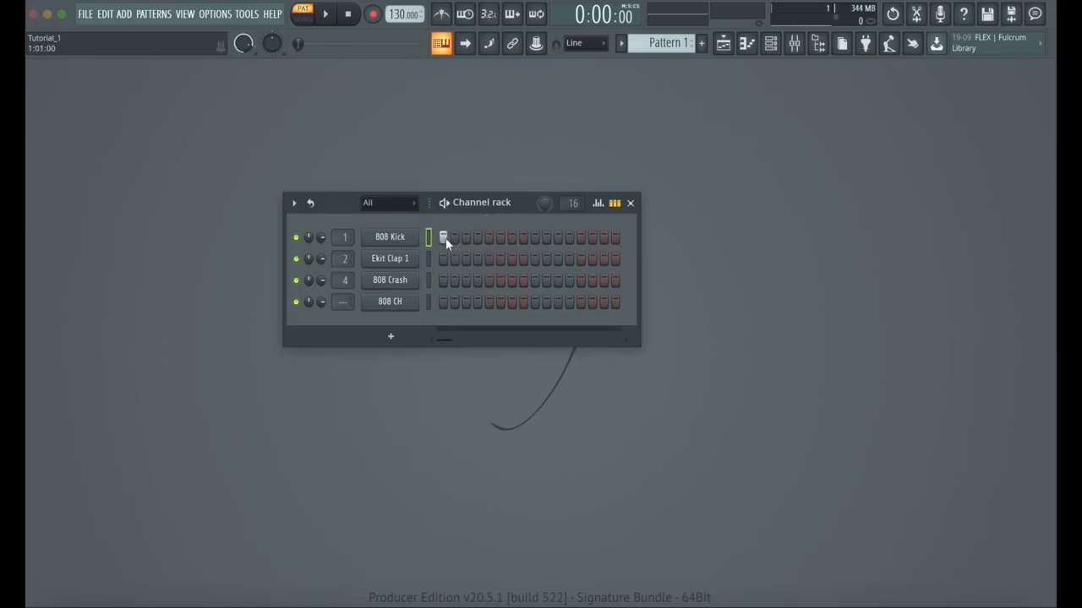
Step: Place 808 Kick on step 1 and Ekit Clap 1 on steps 5 and 13, playing the pattern meanwhile
left_click(443, 237)
left_click(326, 13)
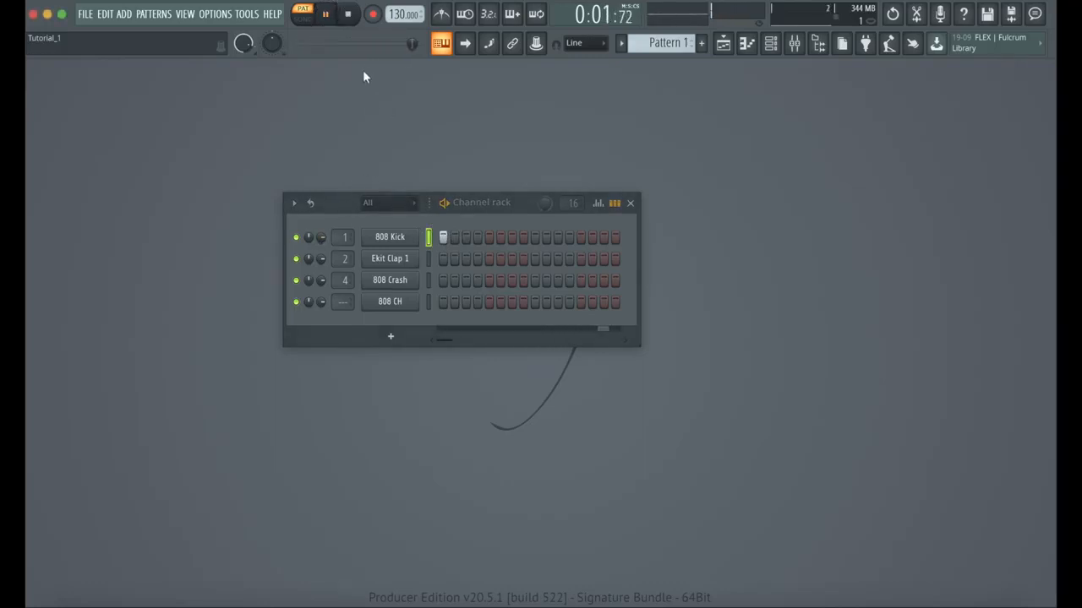
left_click(489, 259)
left_click(580, 259)
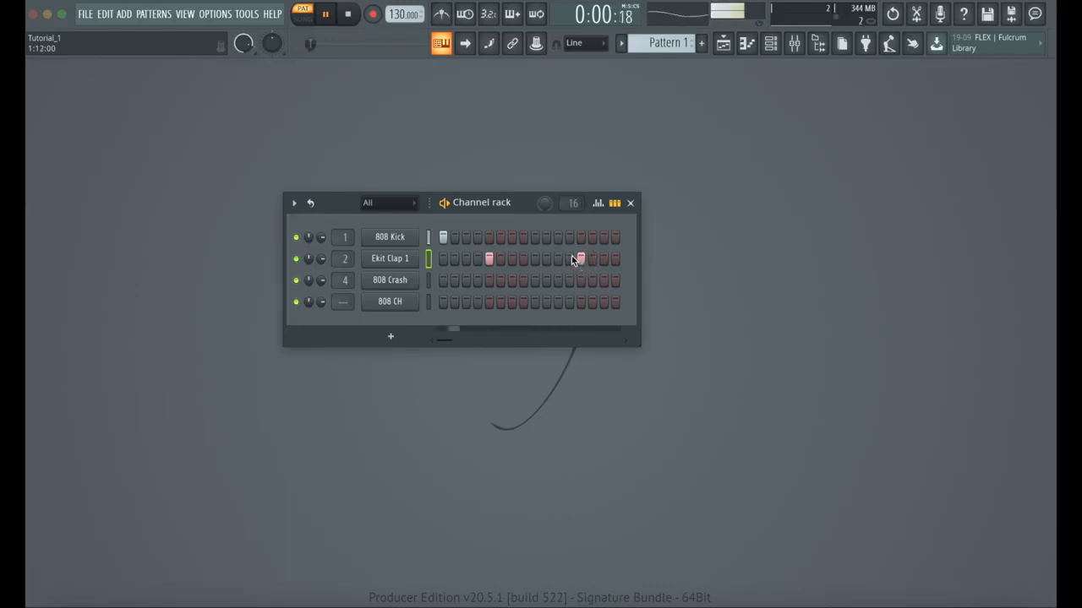
left_click(350, 17)
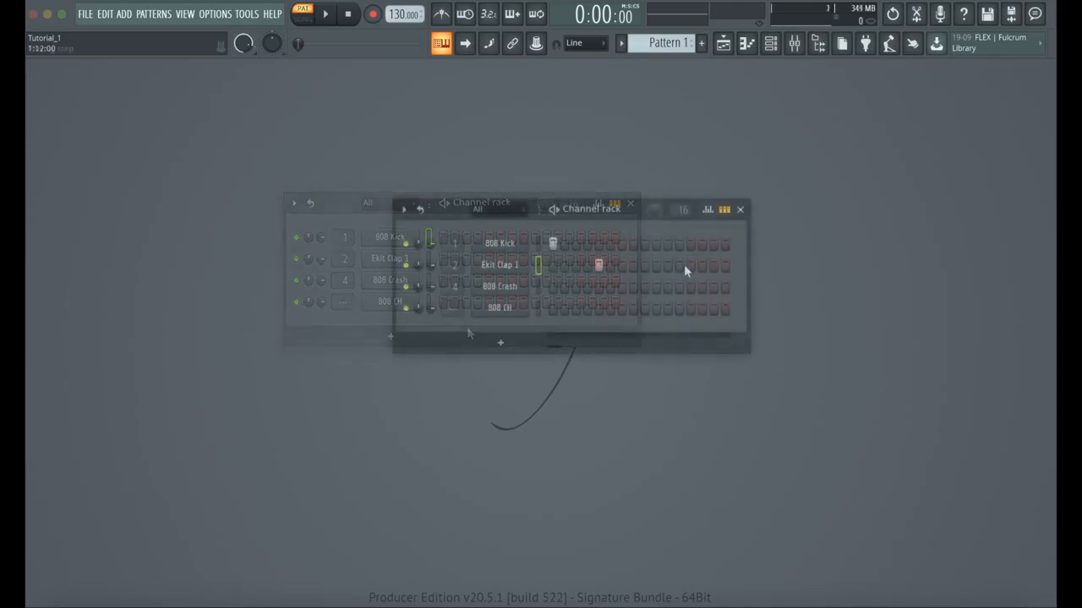
Step: Reinstate the Ekit Clap 1 hit on step 13, and add an 808 Kick hit on step 11 during playback
left_click(689, 265)
key("space")
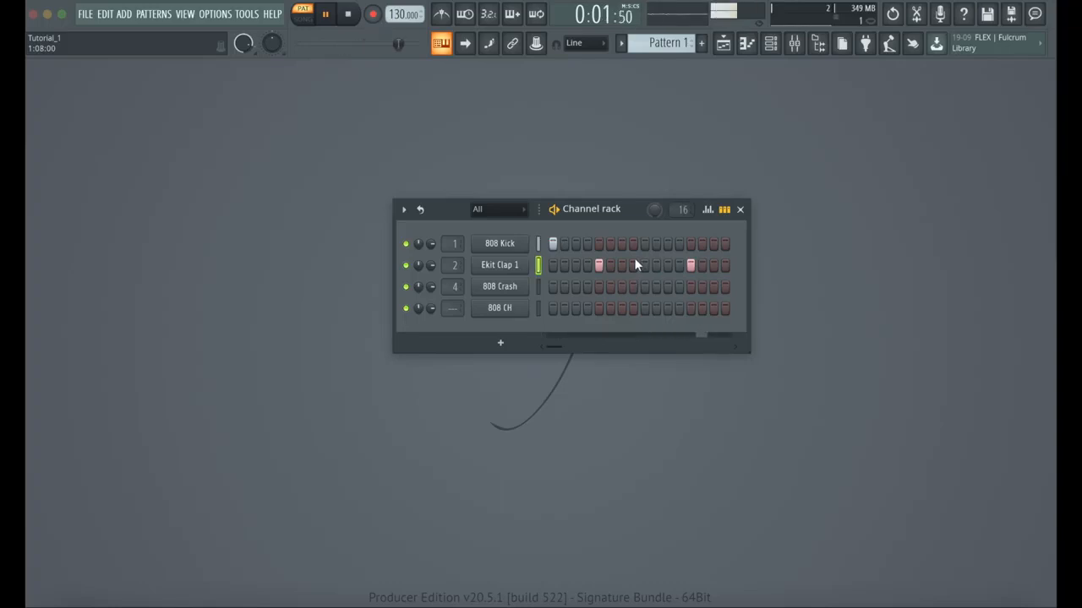
left_click(667, 245)
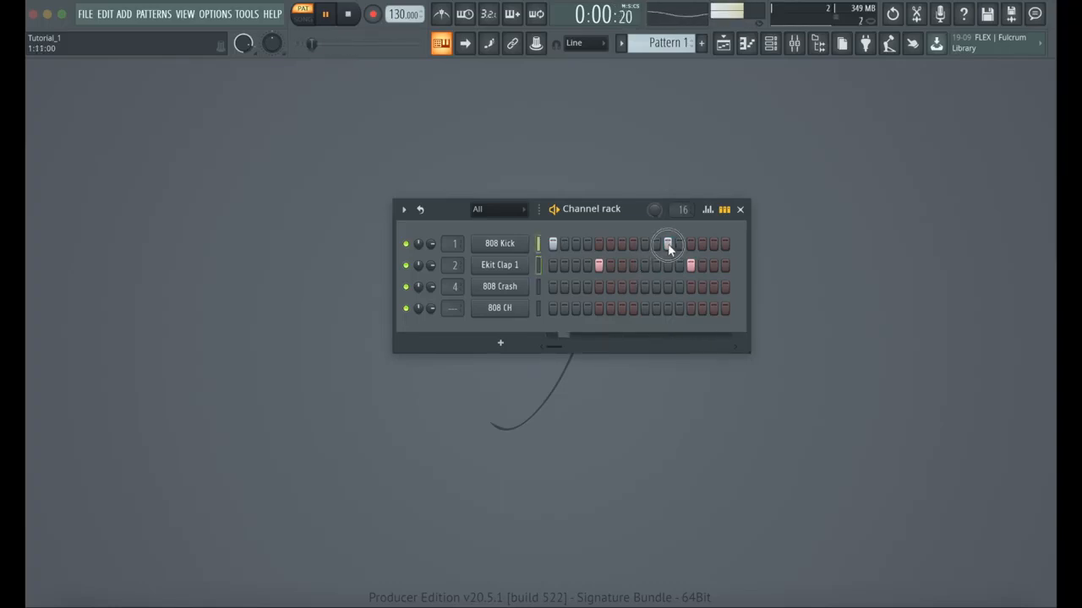
Step: Place 808 CH hits on every odd step from 1 to 15, and clear the row after listening
left_click(552, 307)
left_click(575, 308)
left_click(599, 308)
left_click(622, 308)
left_click(645, 307)
left_click(667, 308)
left_click(690, 307)
left_click(714, 308)
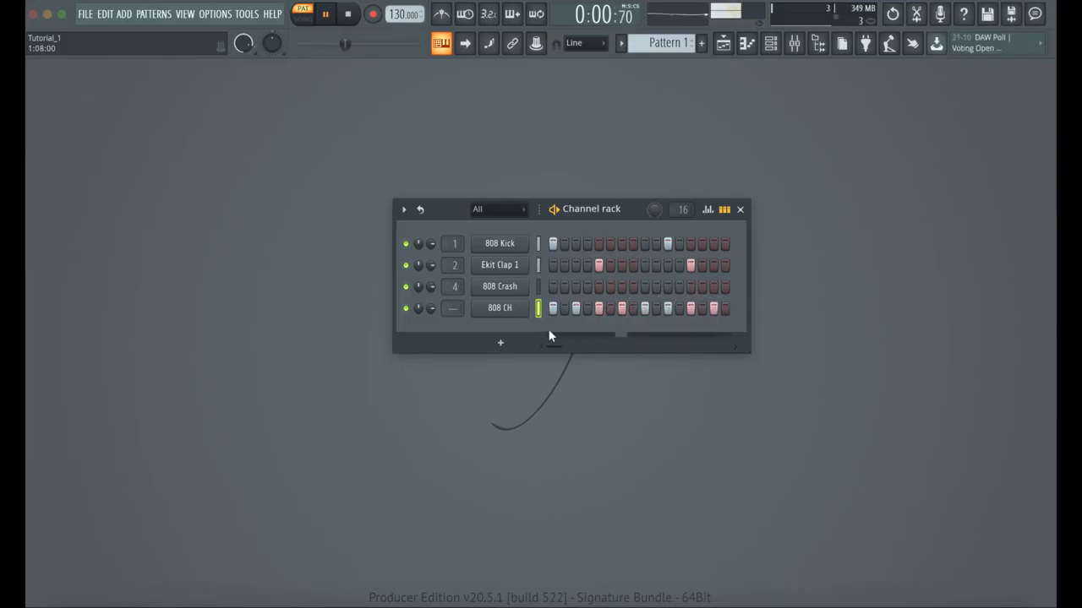
key("space")
left_click_drag(553, 309, 726, 309)
Step: Fill each 2 steps of the 808 CH channel automatically, play the pattern, and undo the fill
right_click(516, 309)
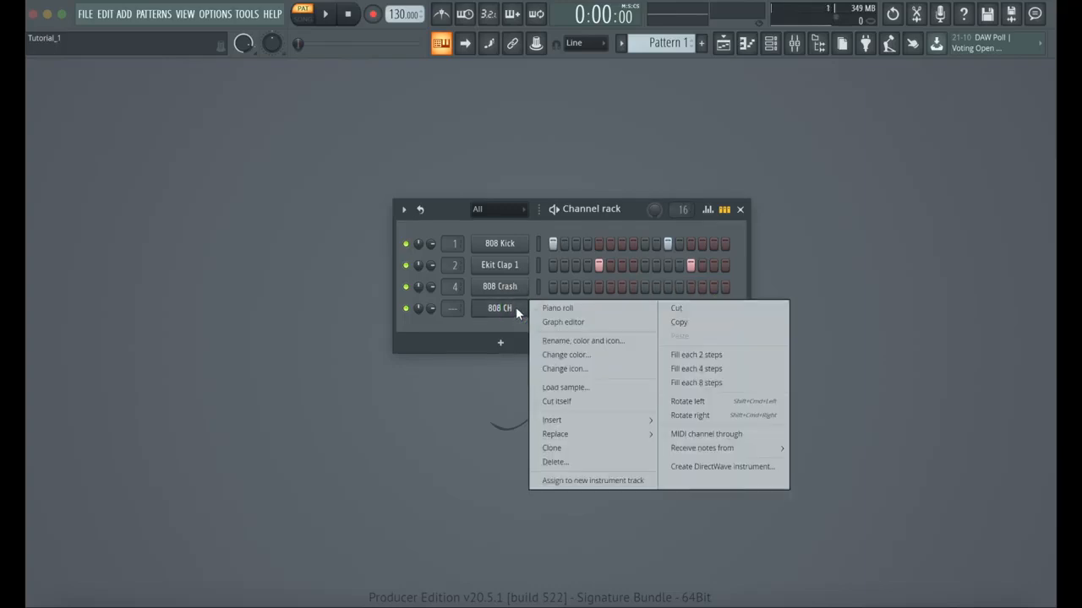
left_click(695, 355)
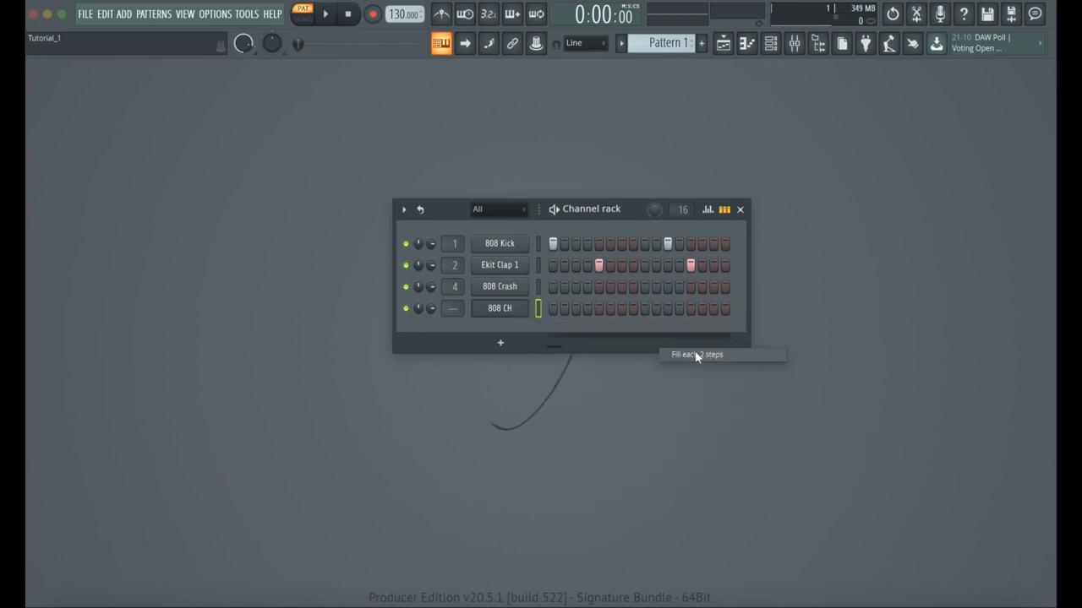
key("space")
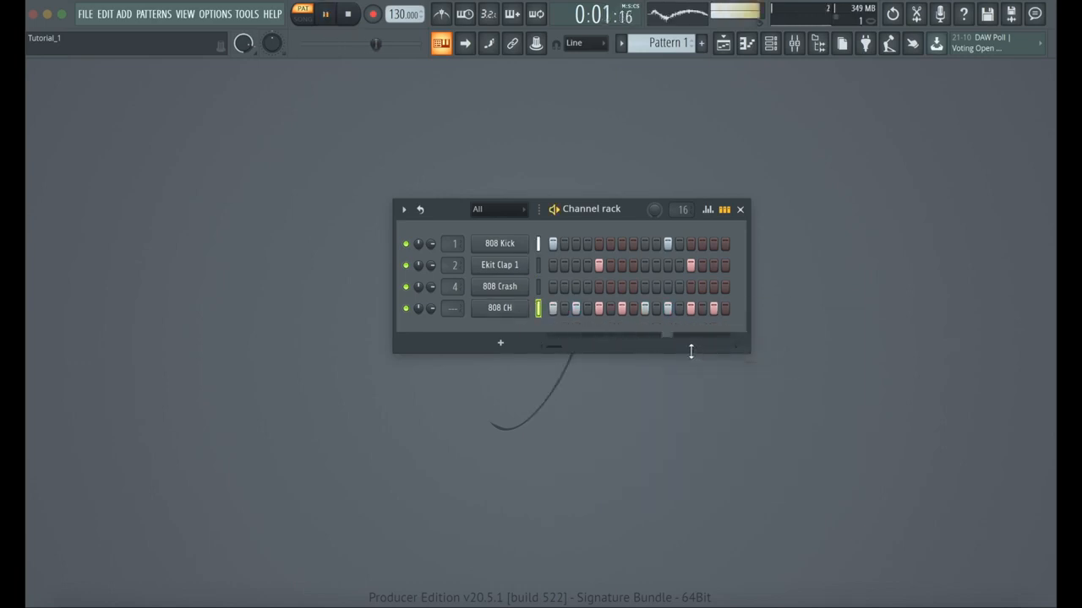
key("space")
key("ctrl+z")
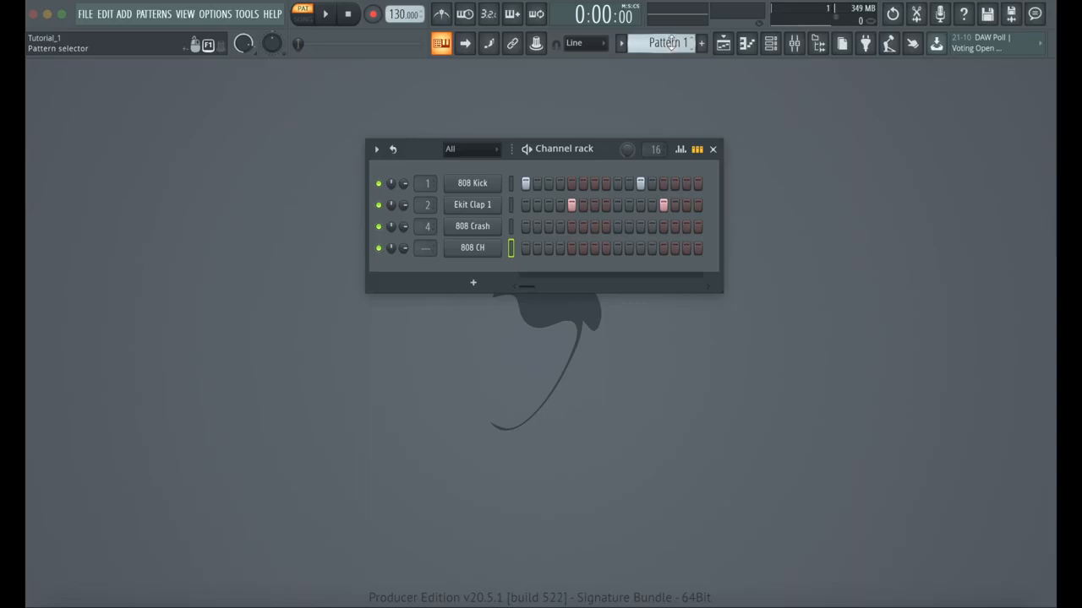
Step: Play Pattern 2 and Pattern 1 in turn to compare them, ending on Pattern 1
left_click_drag(669, 47, 669, 38)
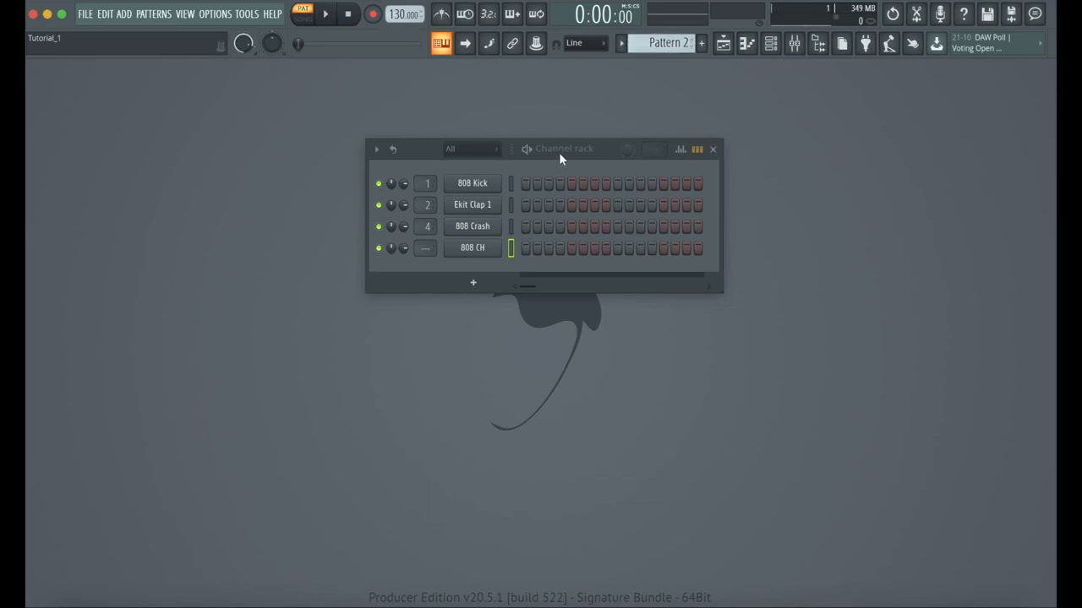
left_click(326, 14)
left_click(348, 14)
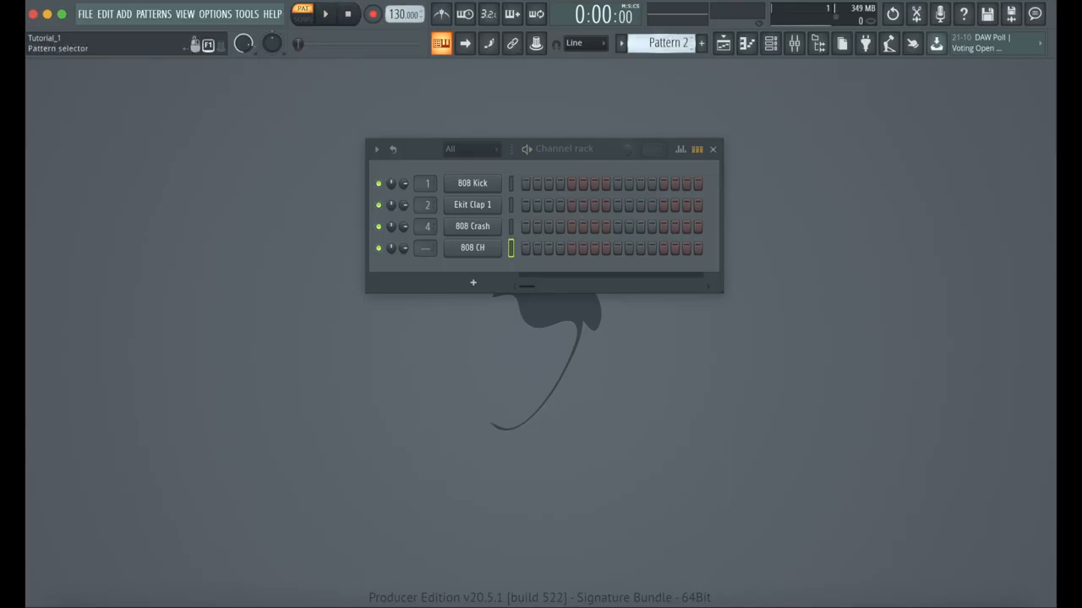
left_click_drag(667, 43, 668, 53)
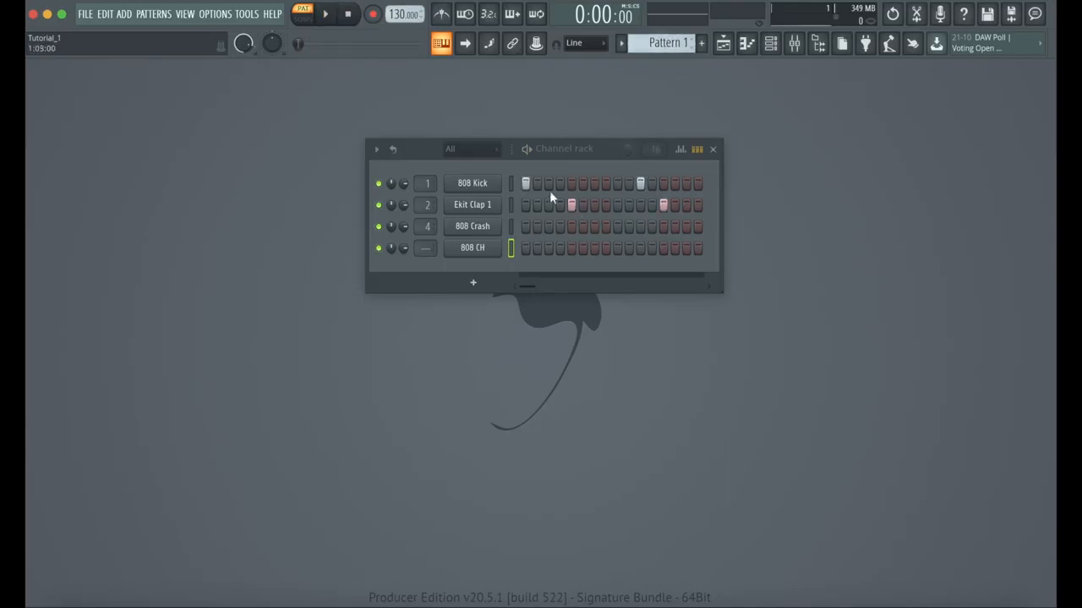
left_click(326, 13)
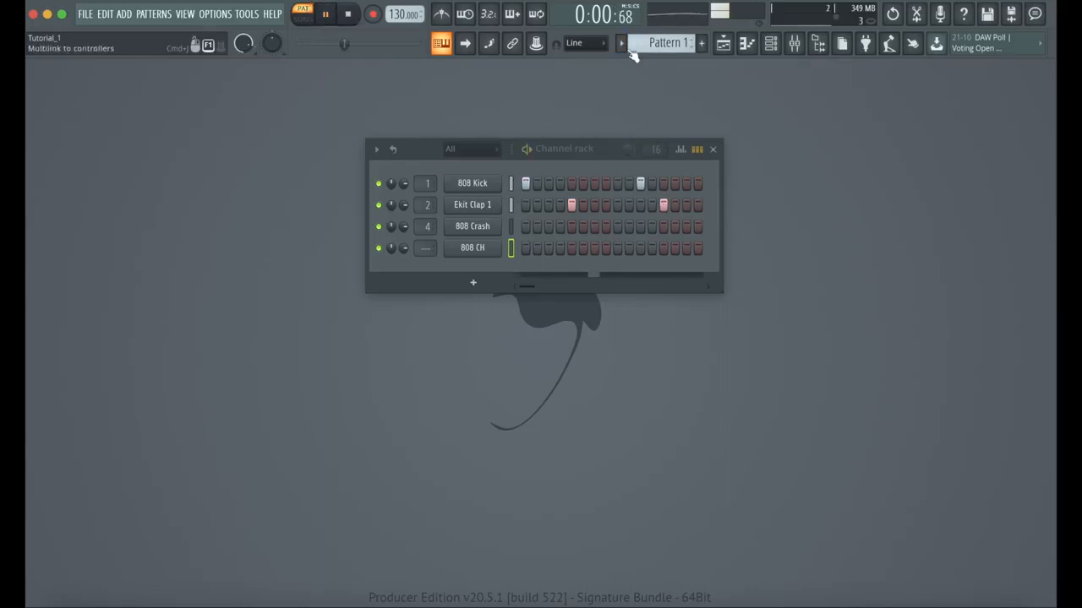
left_click_drag(657, 46, 671, 98)
key("space")
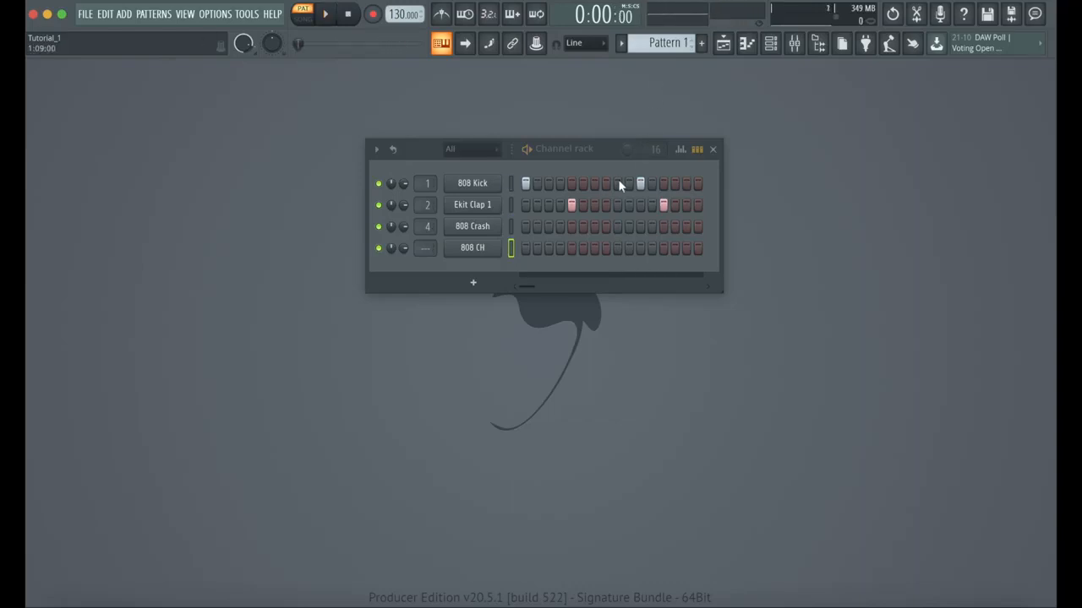
Step: Open the playlist and reposition it, with the channel rack moved out of the way
left_click_drag(600, 149, 460, 149)
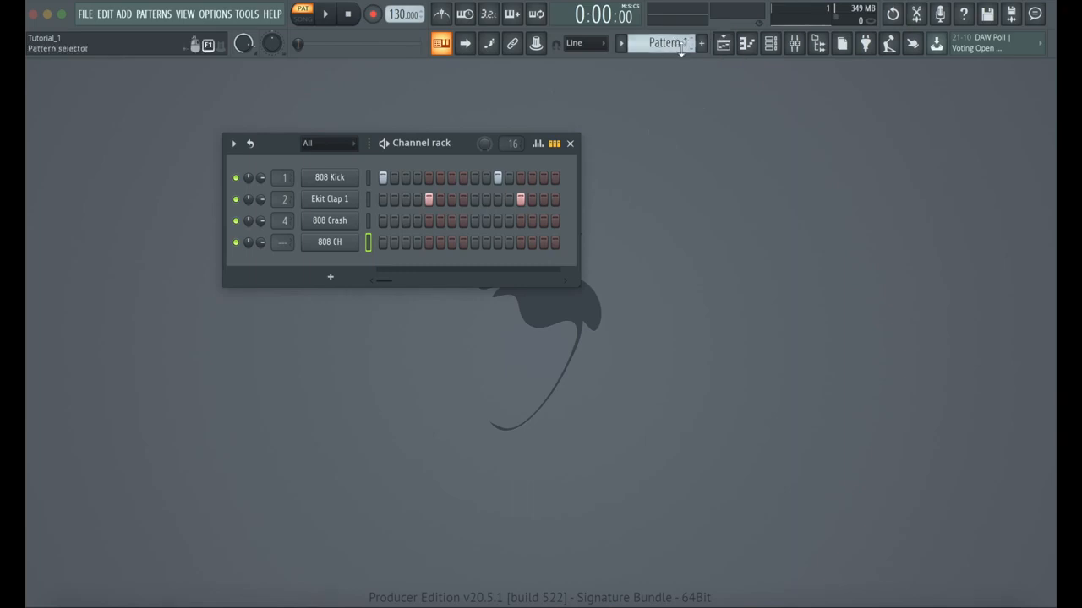
left_click(723, 43)
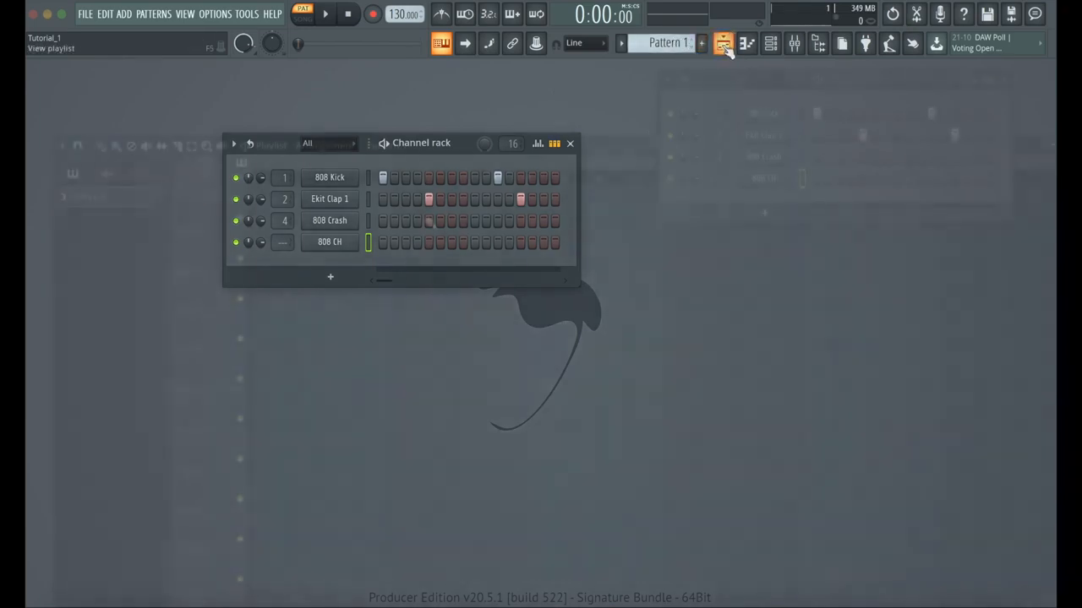
left_click_drag(458, 145, 422, 113)
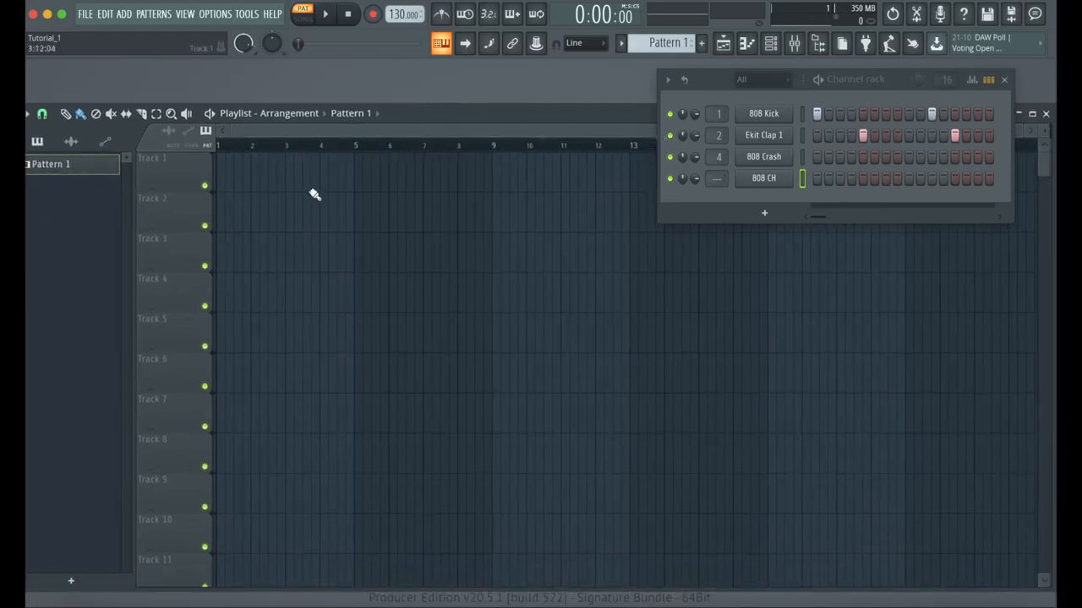
Step: Place two Pattern 1 clips back to back on Track 1 of the playlist, starting at bars 1 and 2
left_click(229, 176)
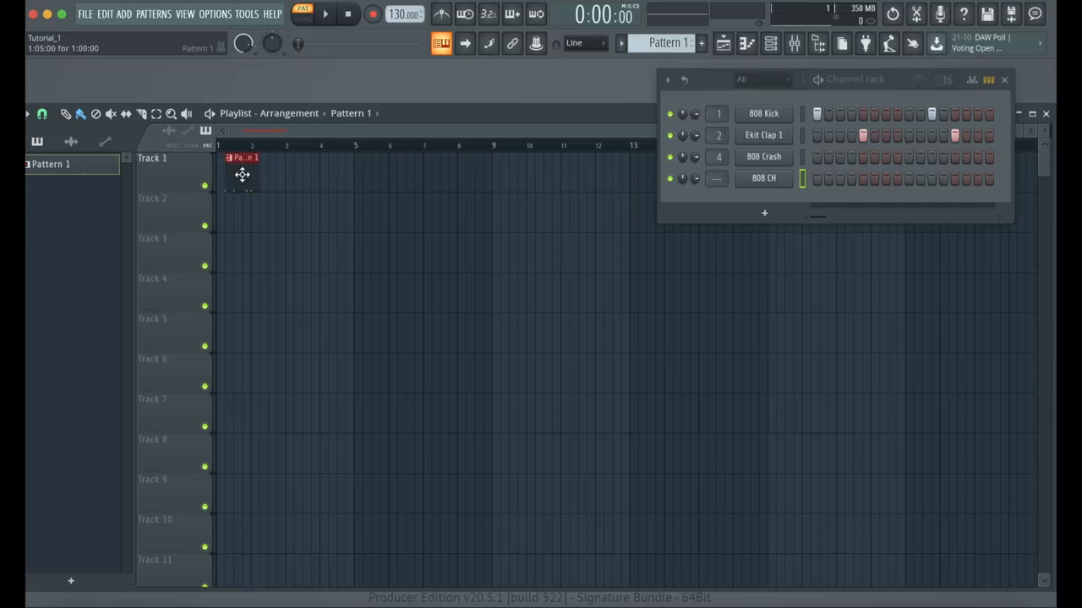
left_click_drag(245, 175, 208, 169)
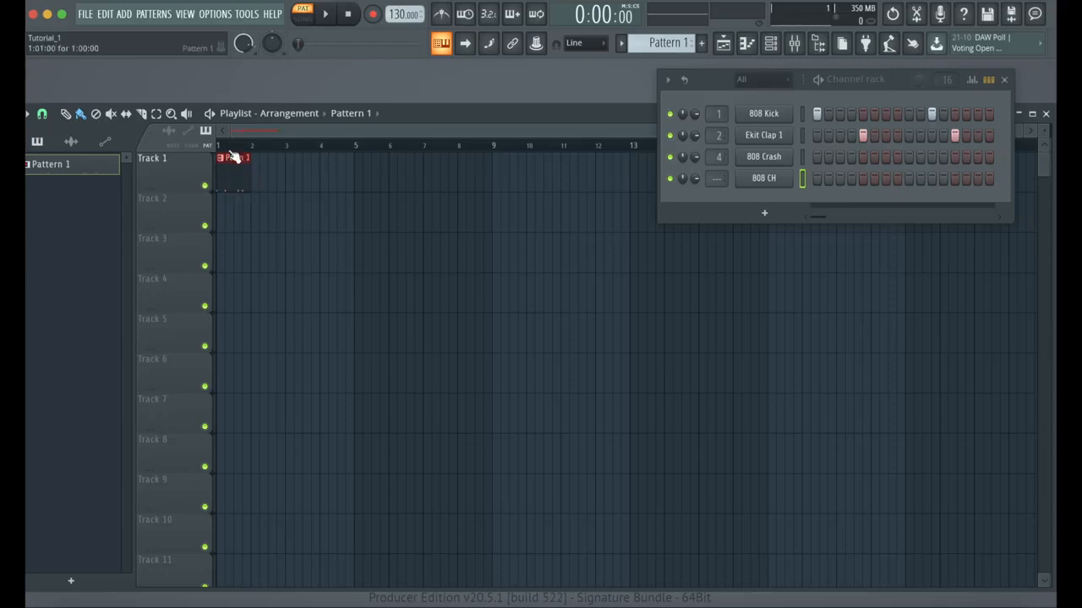
left_click(264, 182)
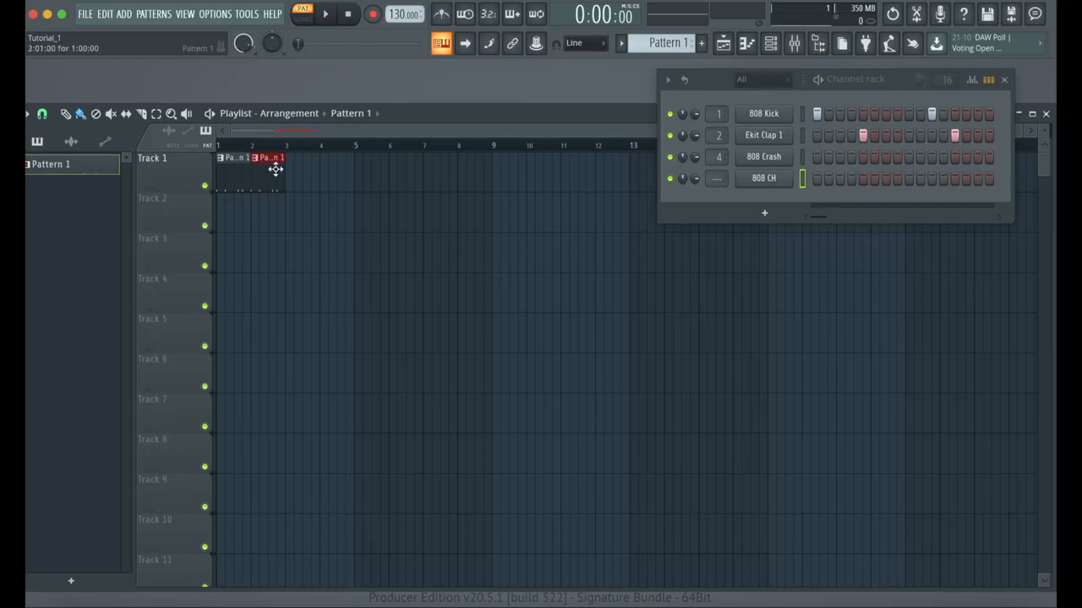
Step: Try adding Pattern 1 clips on Track 1 at bars 2, 3 and 4, and delete the clips at bars 3 and 4
right_click(275, 169)
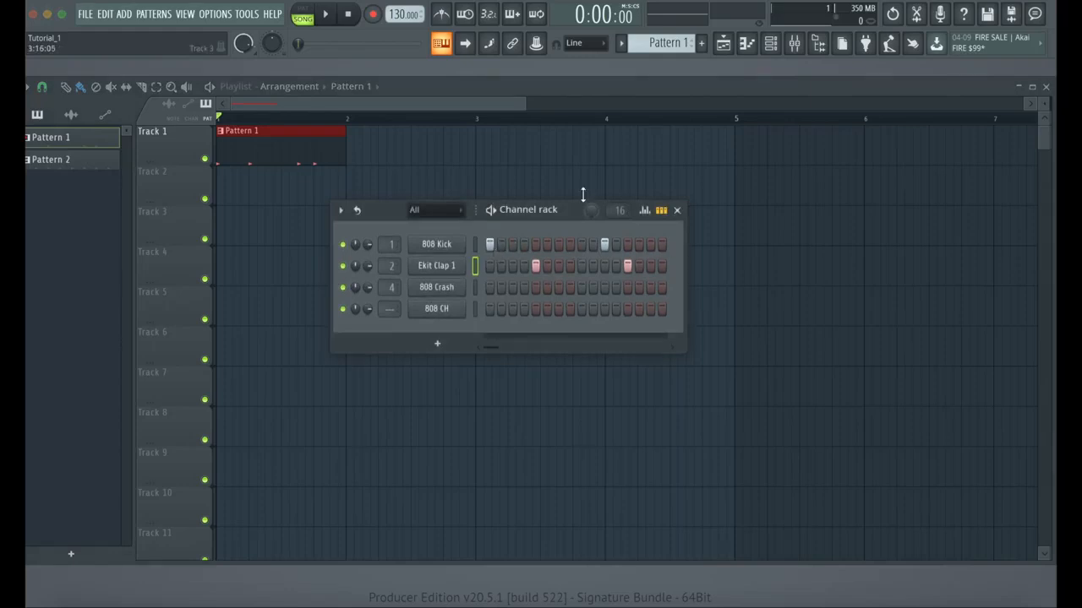
left_click(223, 120)
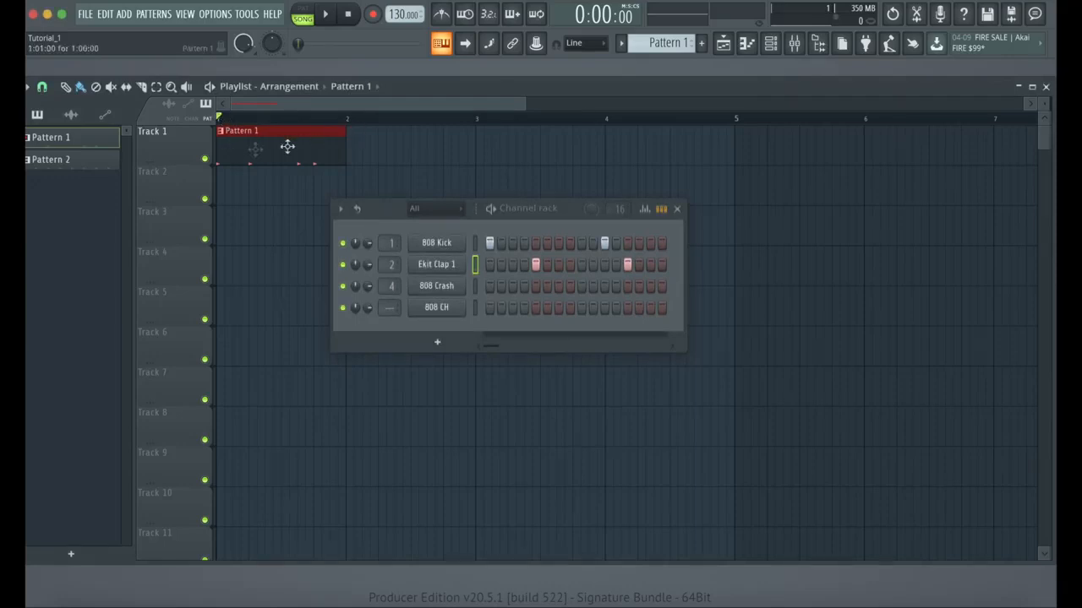
left_click(355, 141)
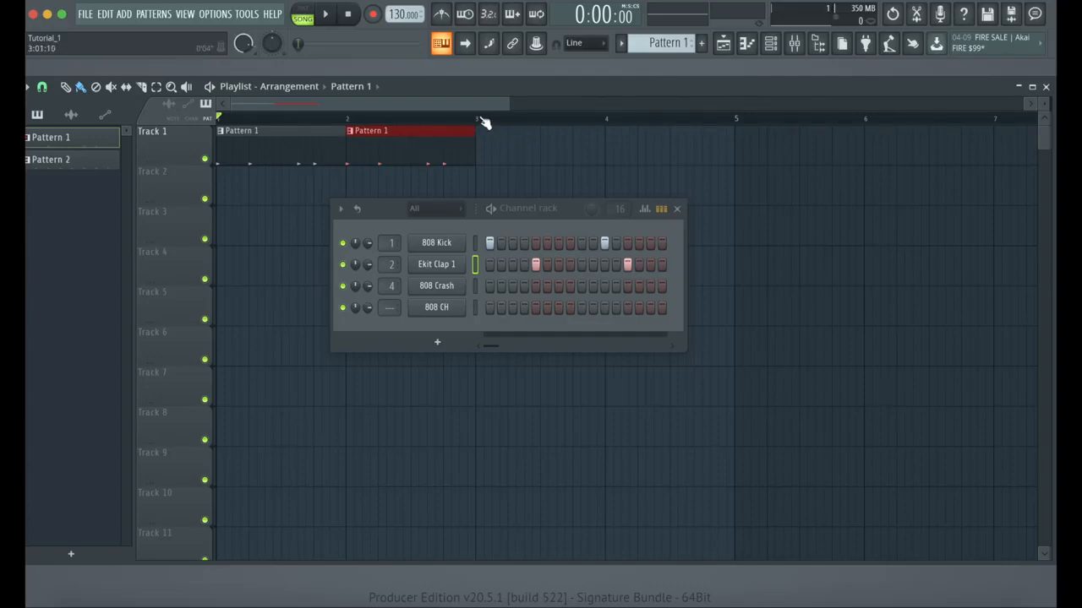
left_click(484, 152)
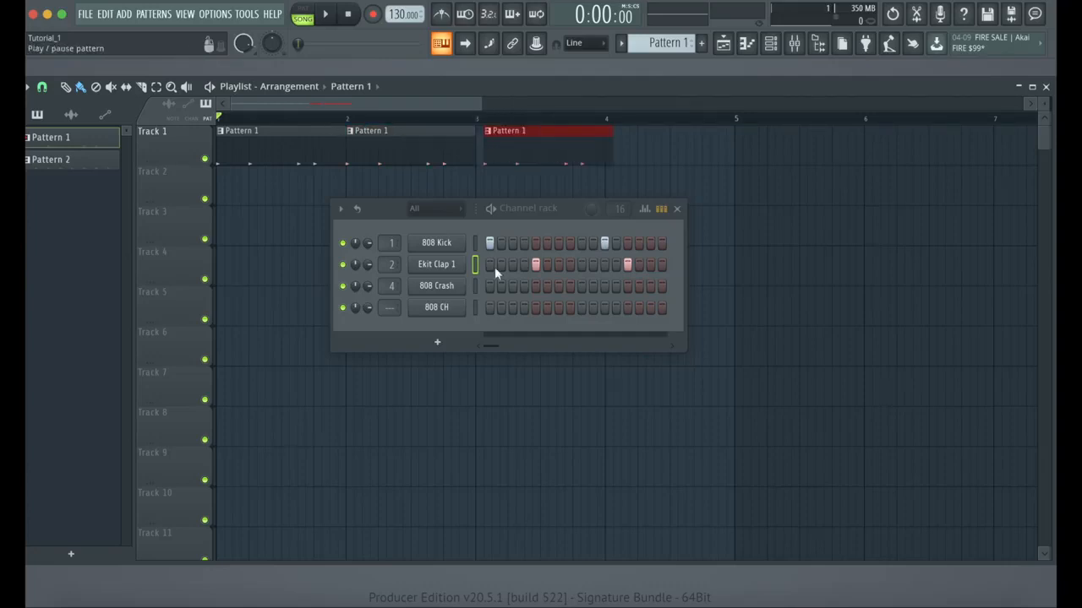
left_click(611, 136)
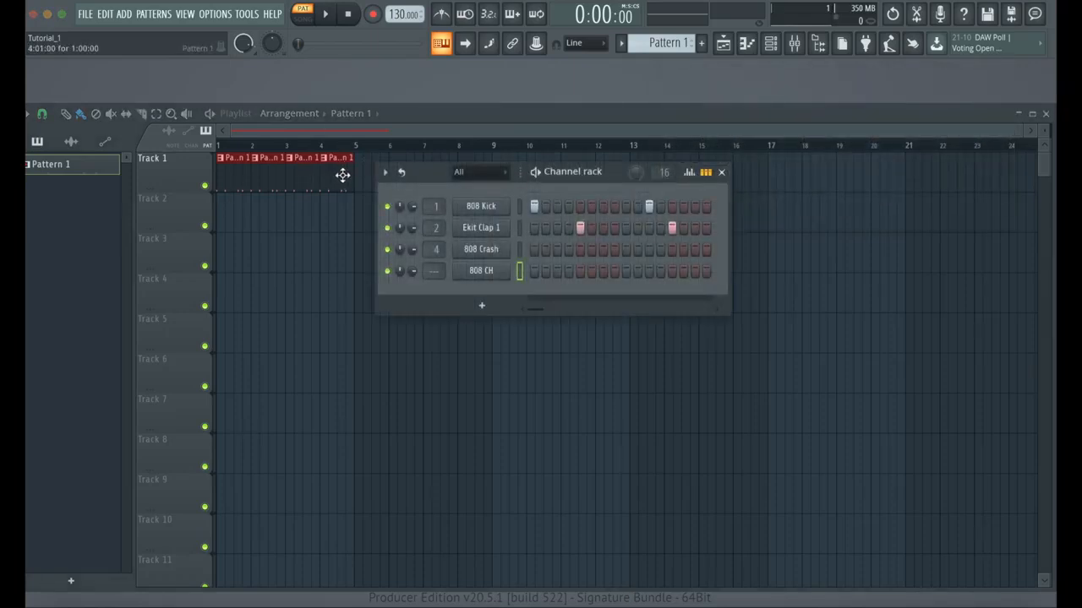
right_click(342, 175)
right_click(306, 175)
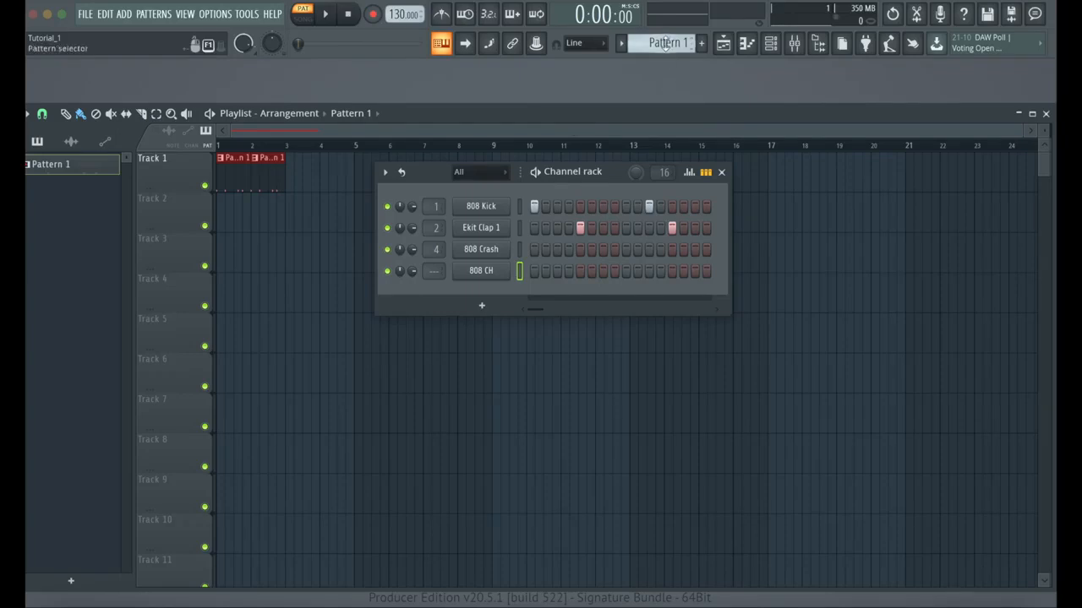
Step: In Pattern 2, fill each 2 steps of the 808 CH channel and play the pattern
left_click_drag(663, 47, 663, 35)
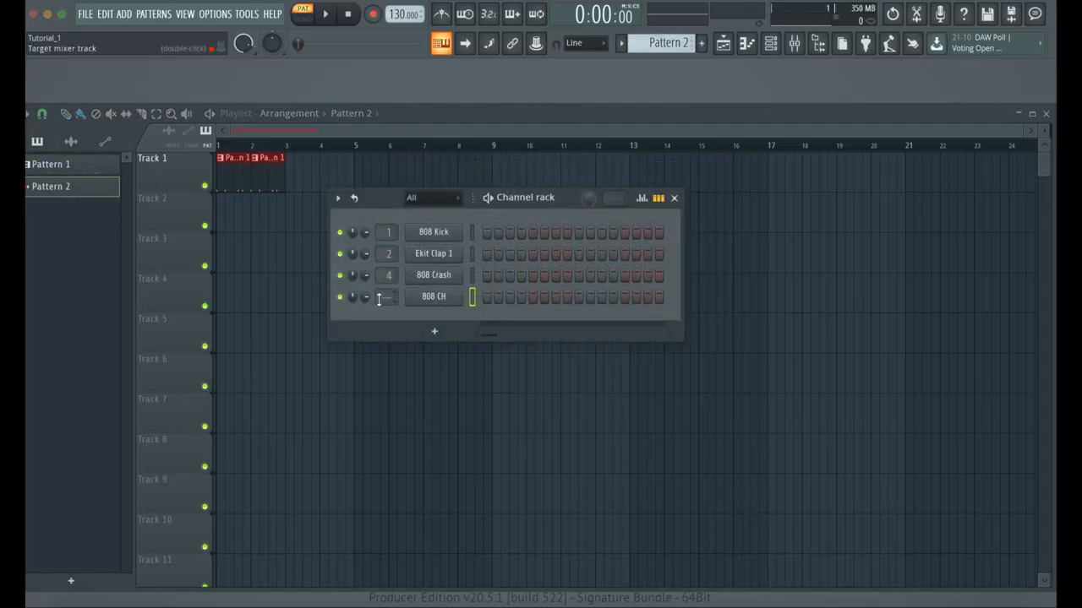
right_click(452, 298)
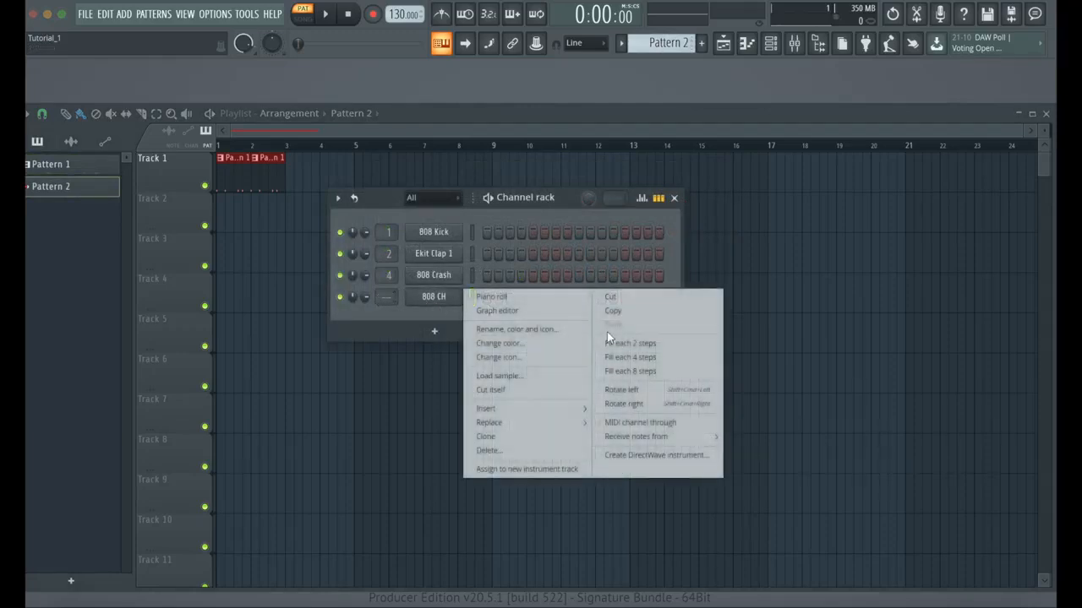
left_click(643, 344)
key("space")
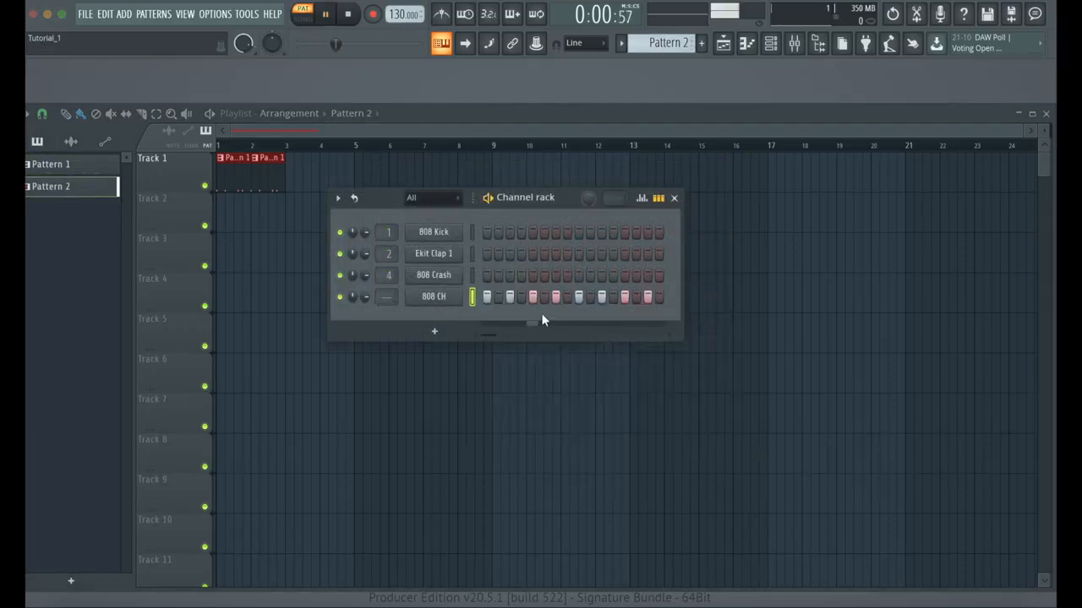
key("space")
Step: Move the channel rack clear of Track 1 and reposition the playlist so its pattern list is fully visible
left_click_drag(568, 201, 632, 212)
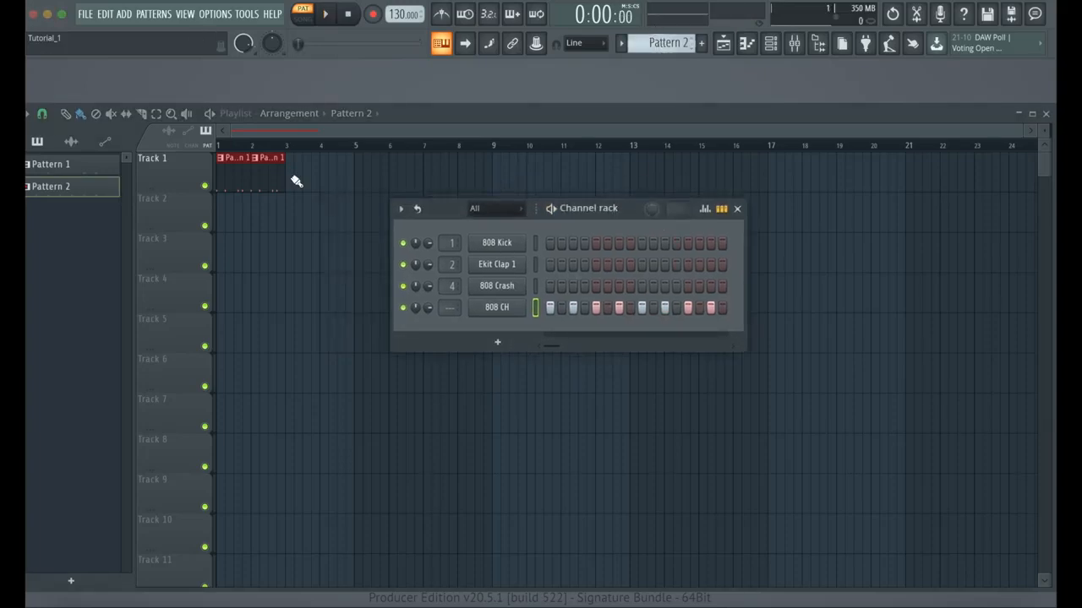
left_click(490, 113)
left_click_drag(491, 113, 544, 88)
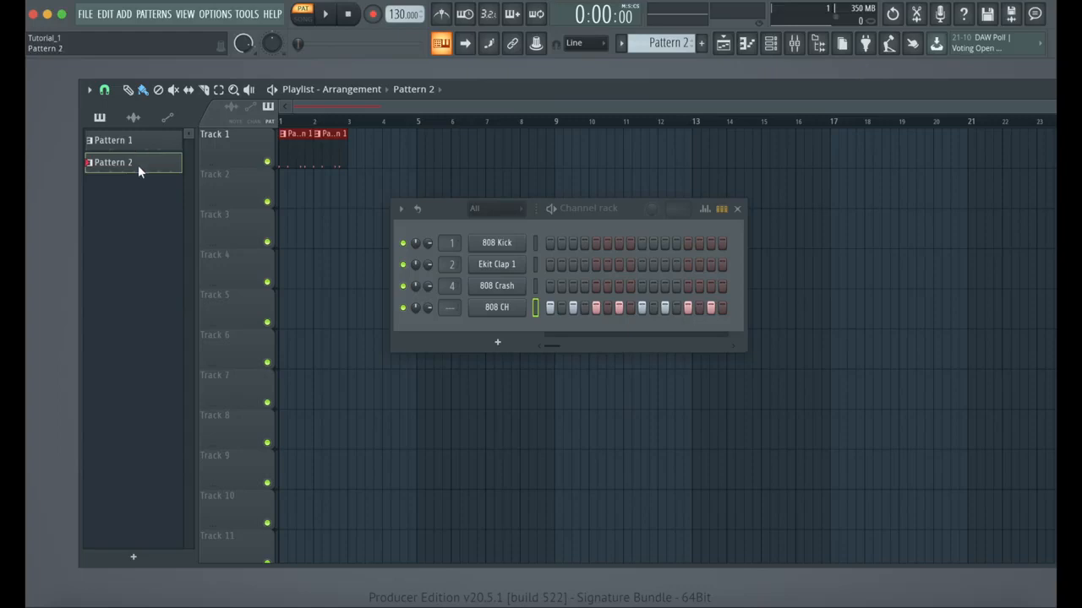
Step: Play Pattern 1 and then Pattern 2 from the pattern list, leaving Pattern 2 selected
left_click(136, 140)
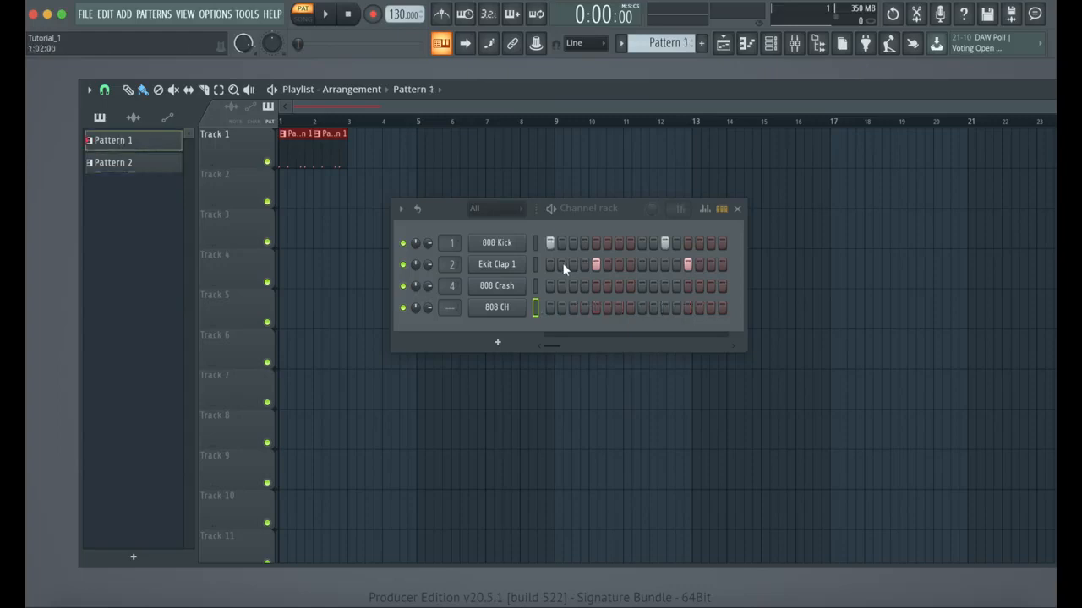
left_click(330, 15)
left_click(347, 17)
left_click(131, 162)
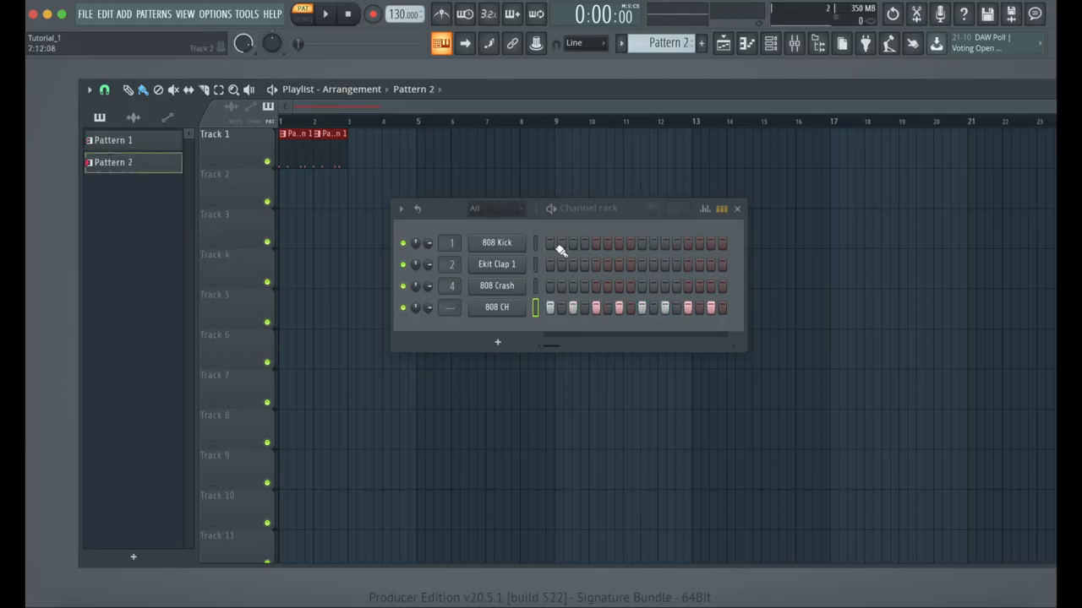
left_click(326, 16)
left_click(350, 15)
Step: Place two Pattern 2 clips on Track 1 at bars 3 and 4, and play Pattern 2 in pattern mode
left_click(355, 149)
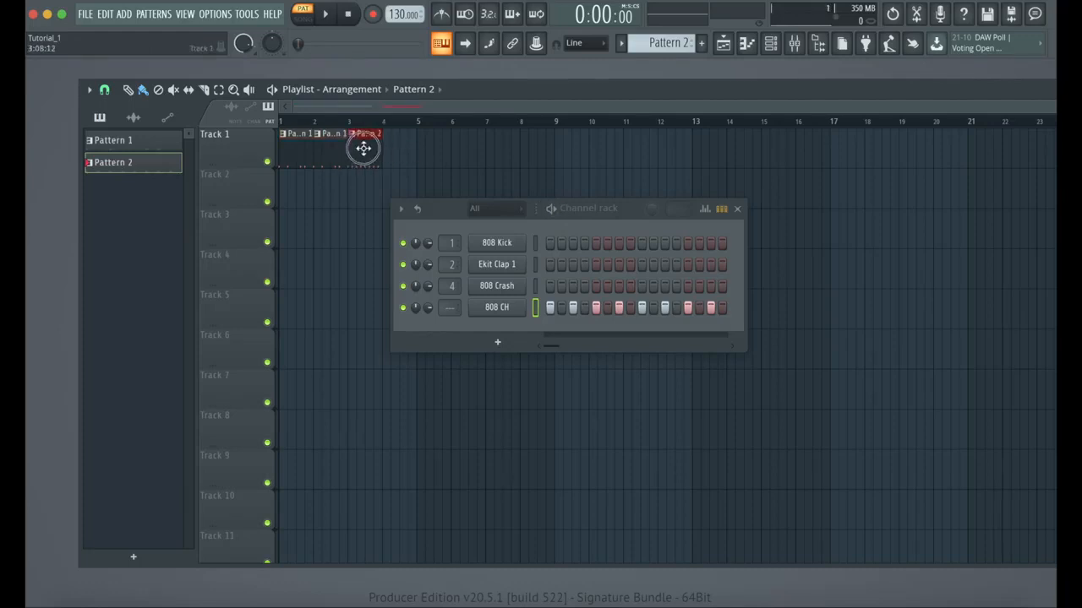
left_click(386, 135)
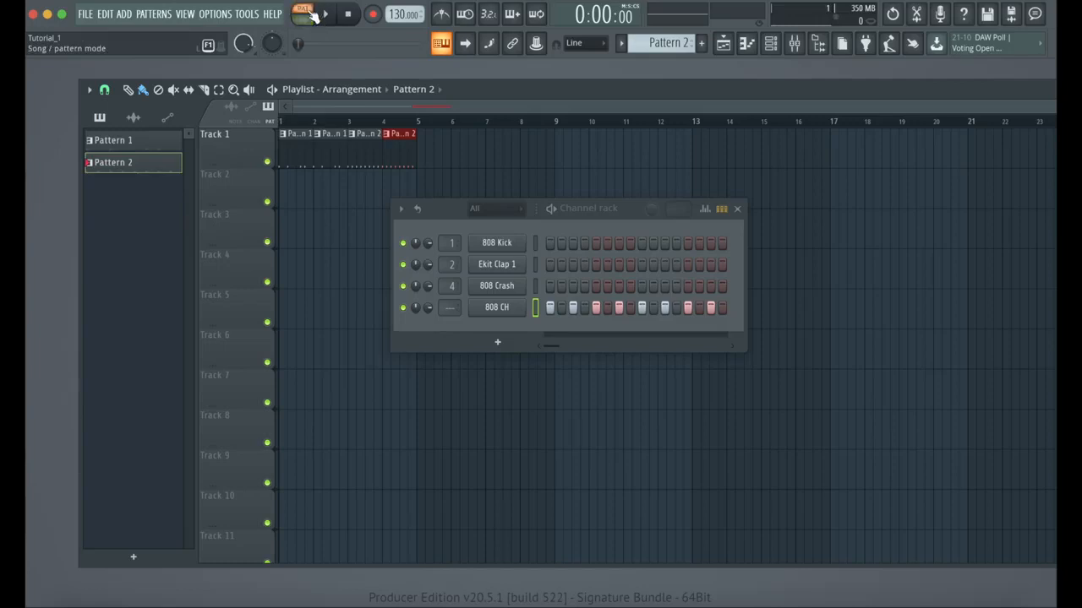
left_click(336, 15)
left_click(349, 15)
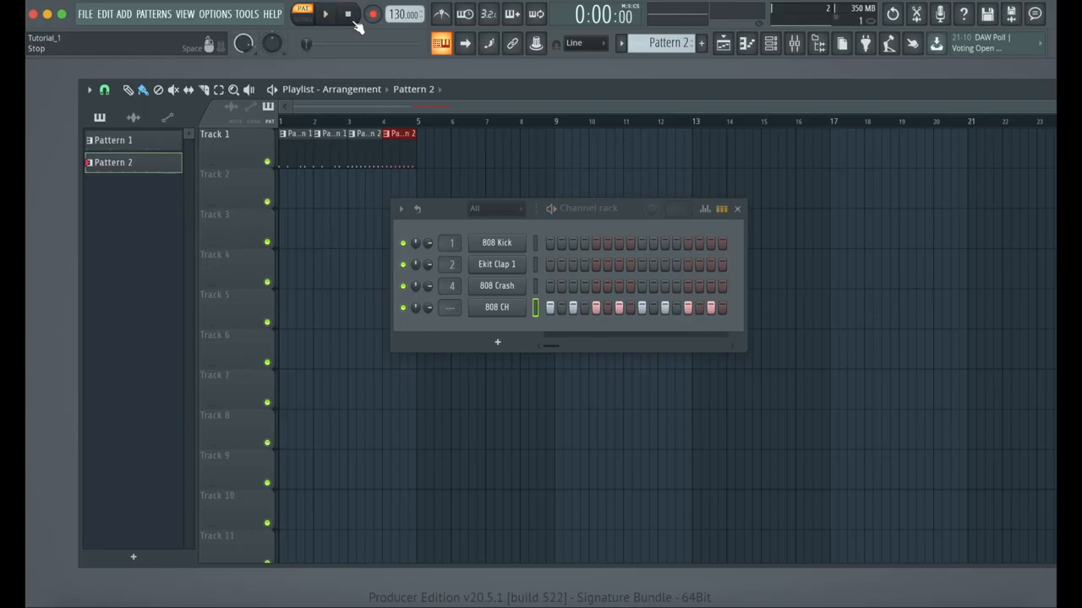
Step: Switch playback to song mode and play the arrangement from the start
left_click(303, 17)
left_click(332, 18)
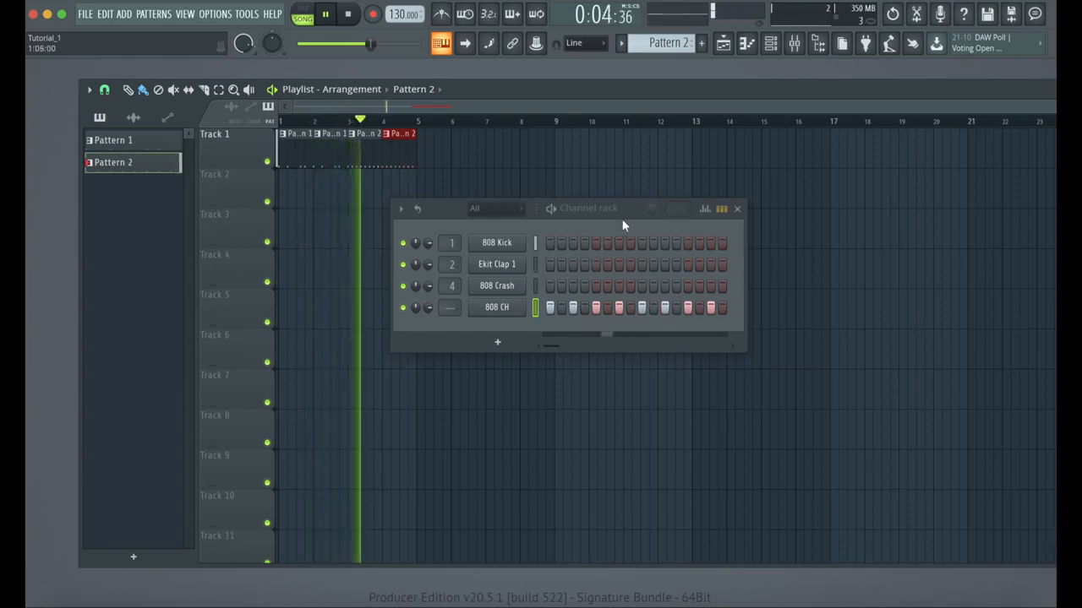
key("space")
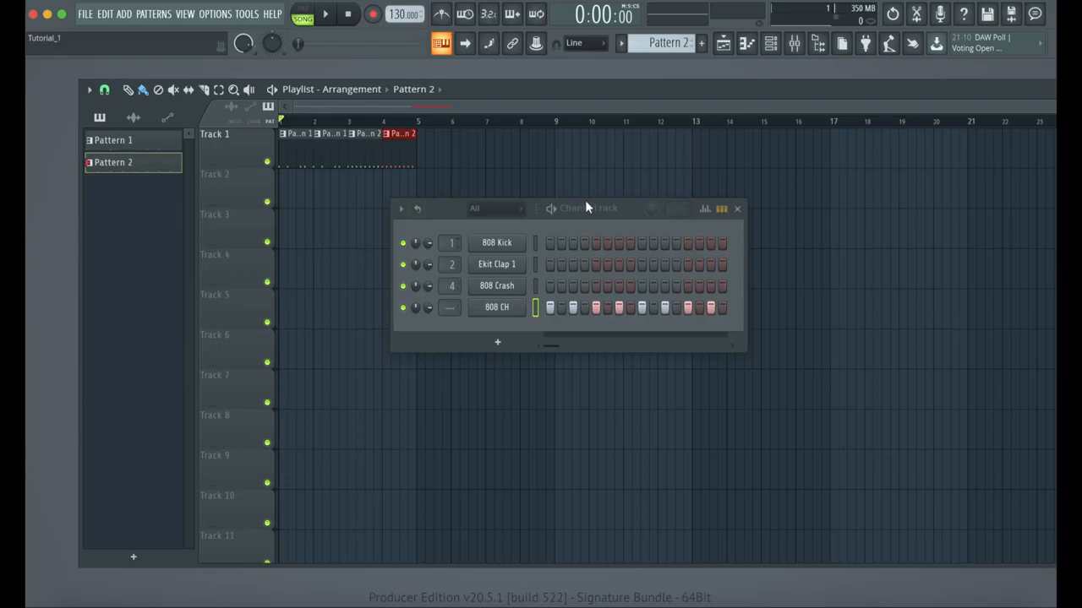
Step: Compare the two playback modes by playing Pattern 2 alone in pattern mode and the playlist arrangement in song mode
left_click(615, 210)
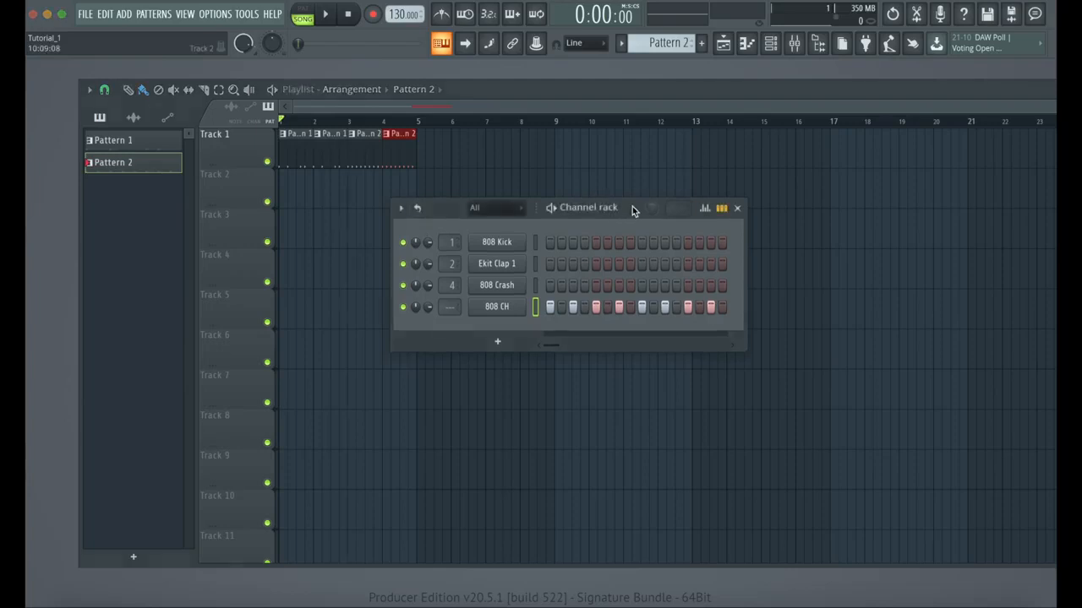
left_click(302, 18)
key("space")
key("space")
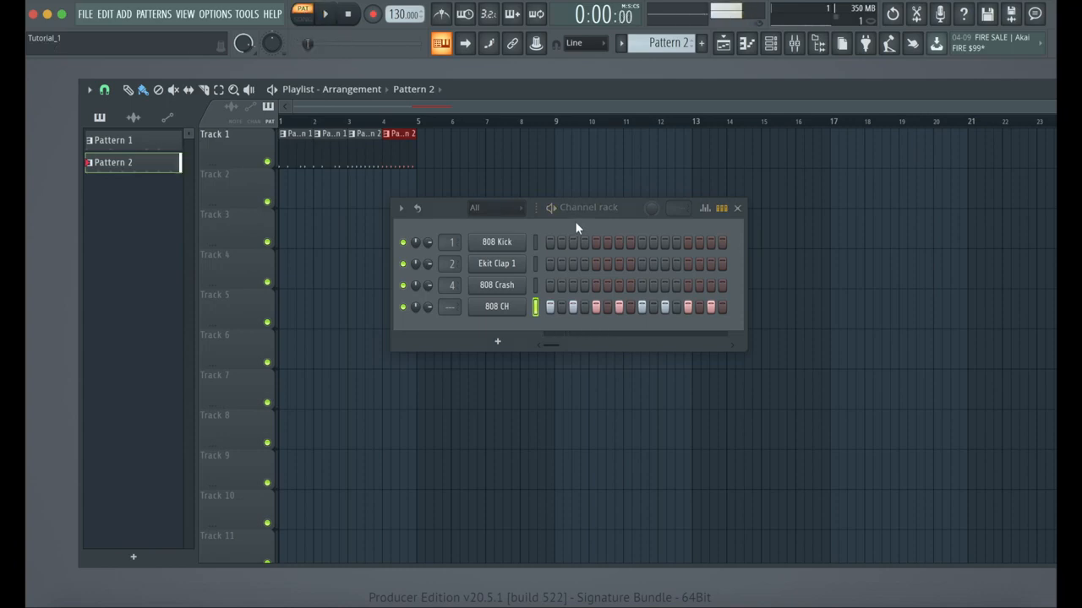
left_click(309, 20)
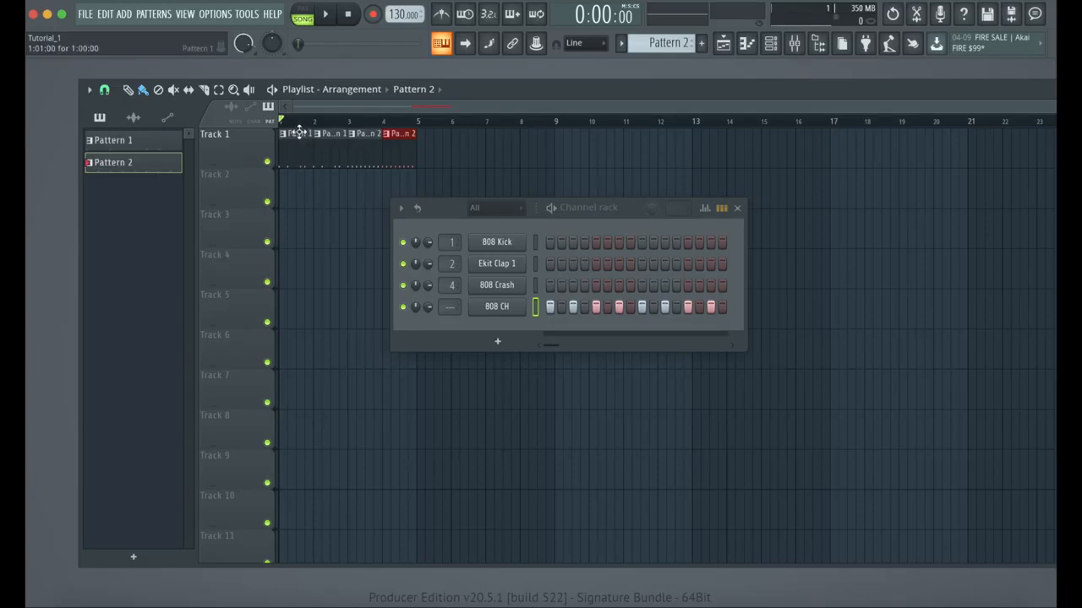
key("space")
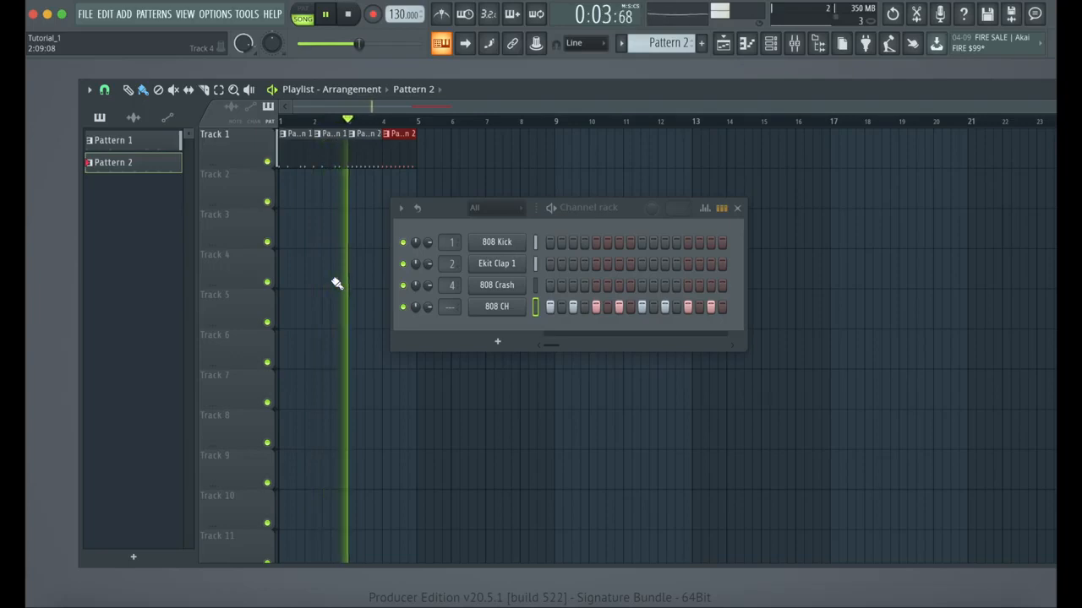
key("space")
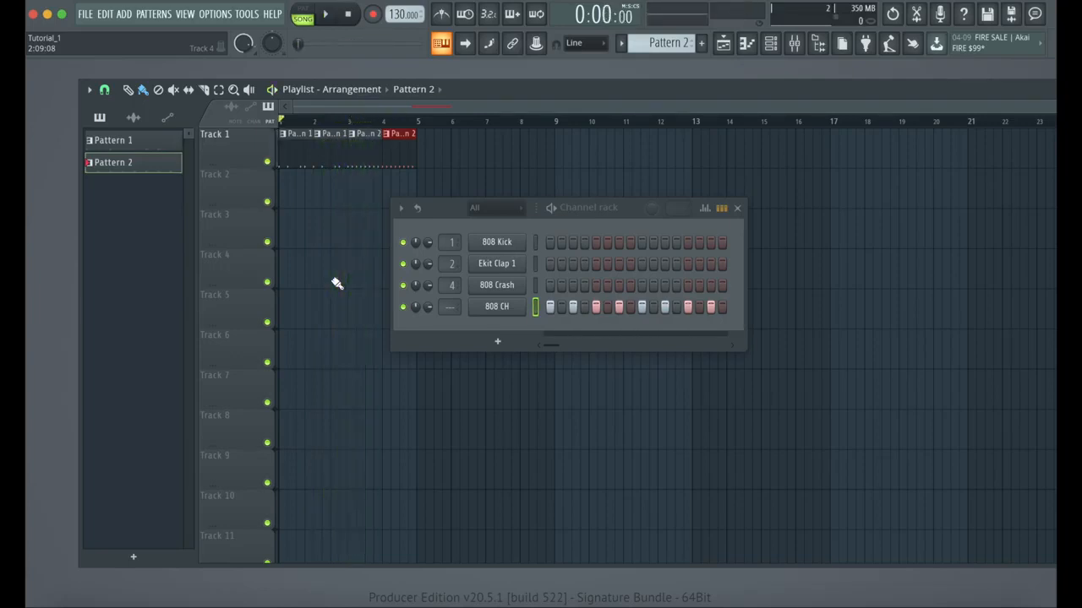
Step: Play the arrangement from bar 3, return the playhead to bar 1, and play again
left_click(348, 122)
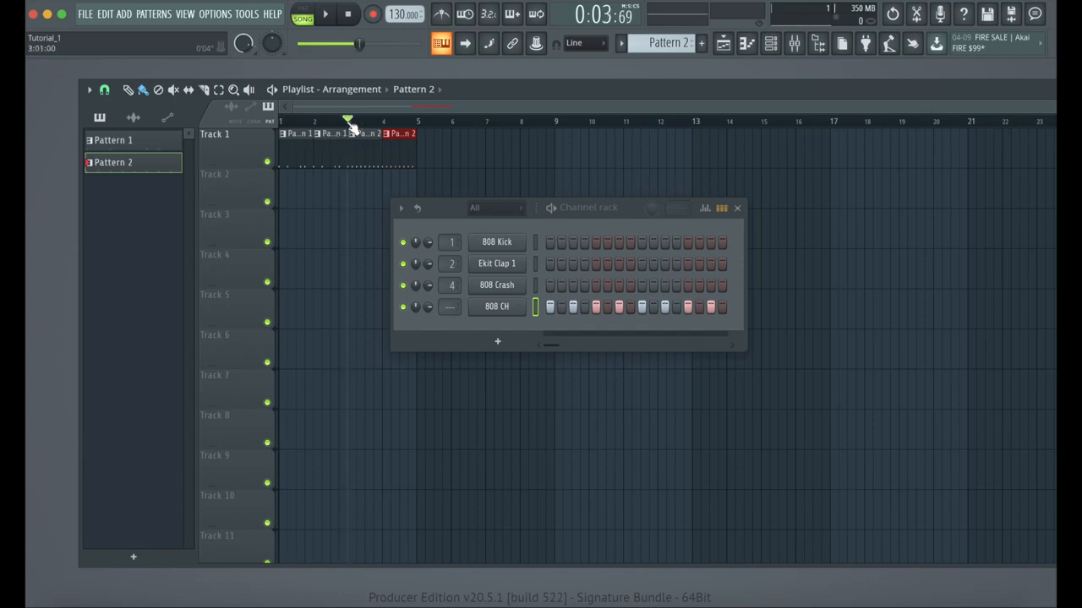
key("space")
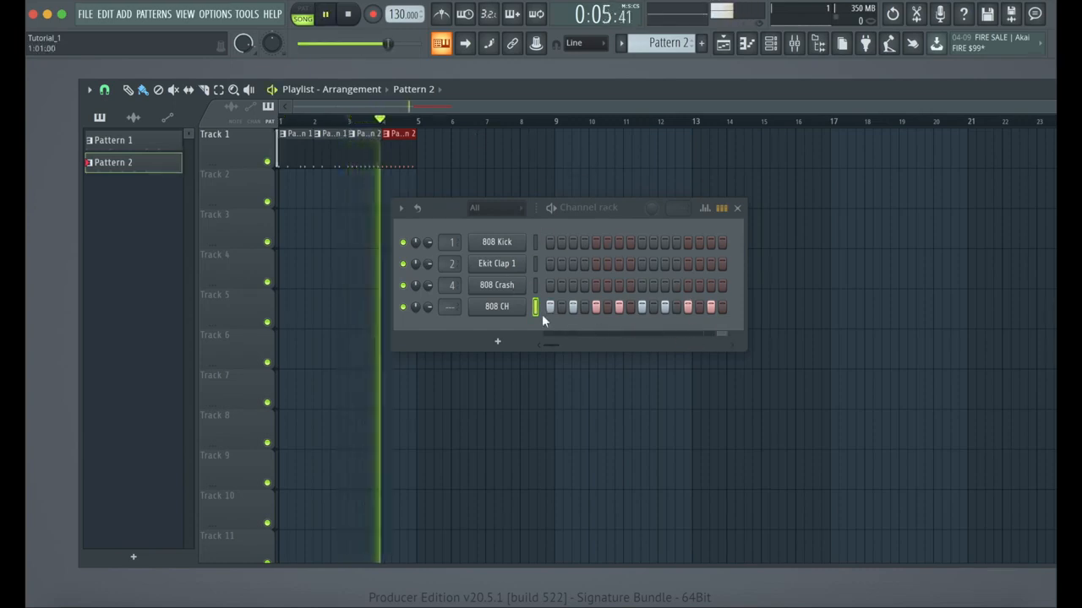
key("space")
left_click_drag(349, 121, 258, 126)
key("space")
key("space")
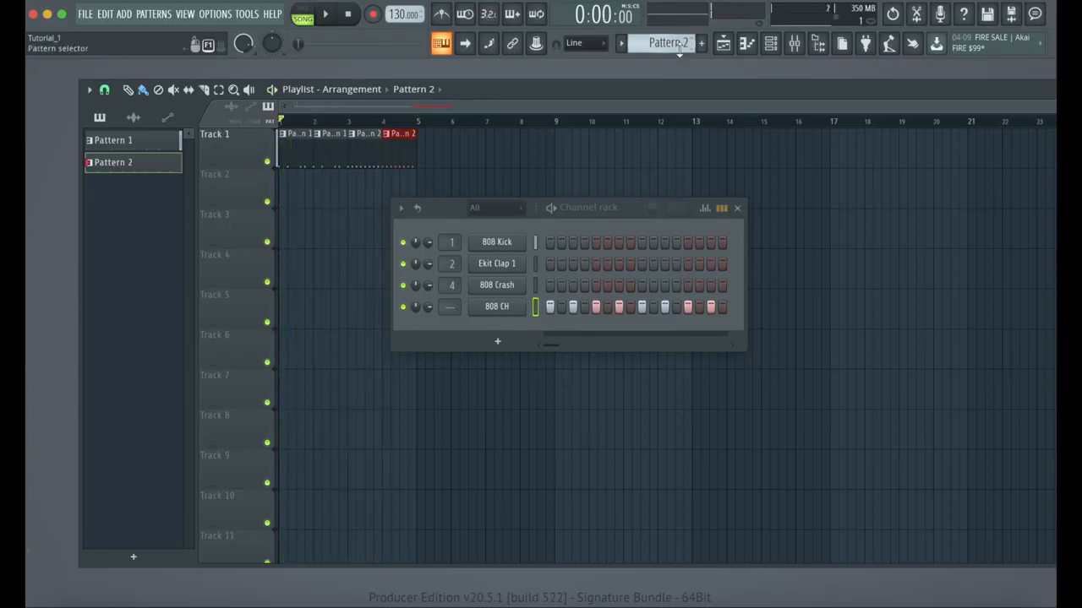
Step: Select Pattern 1 in the pattern list and play the arrangement
left_click(131, 144)
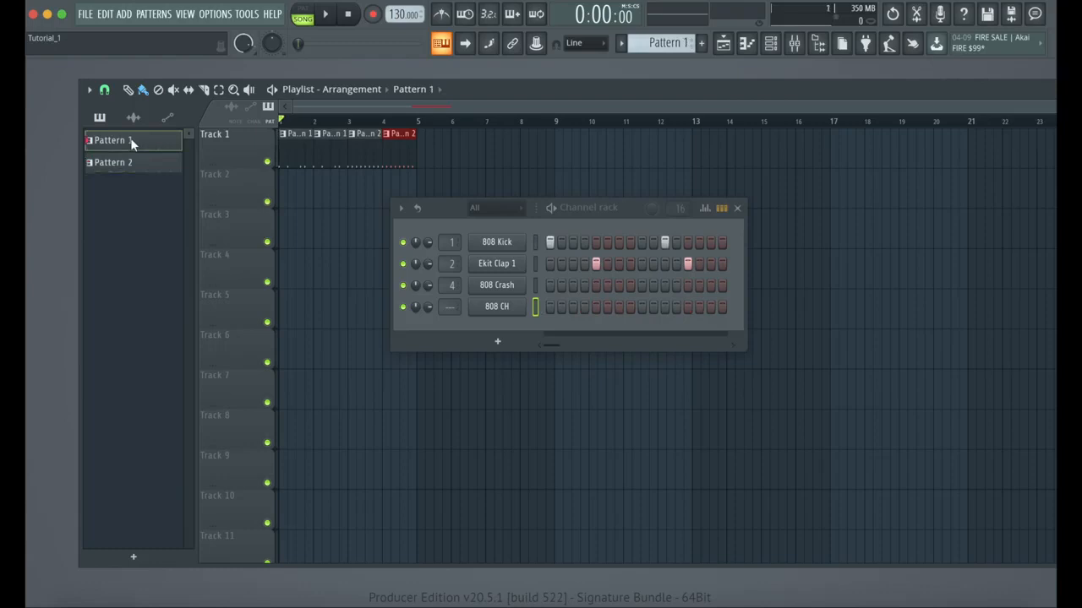
key("space")
key("space")
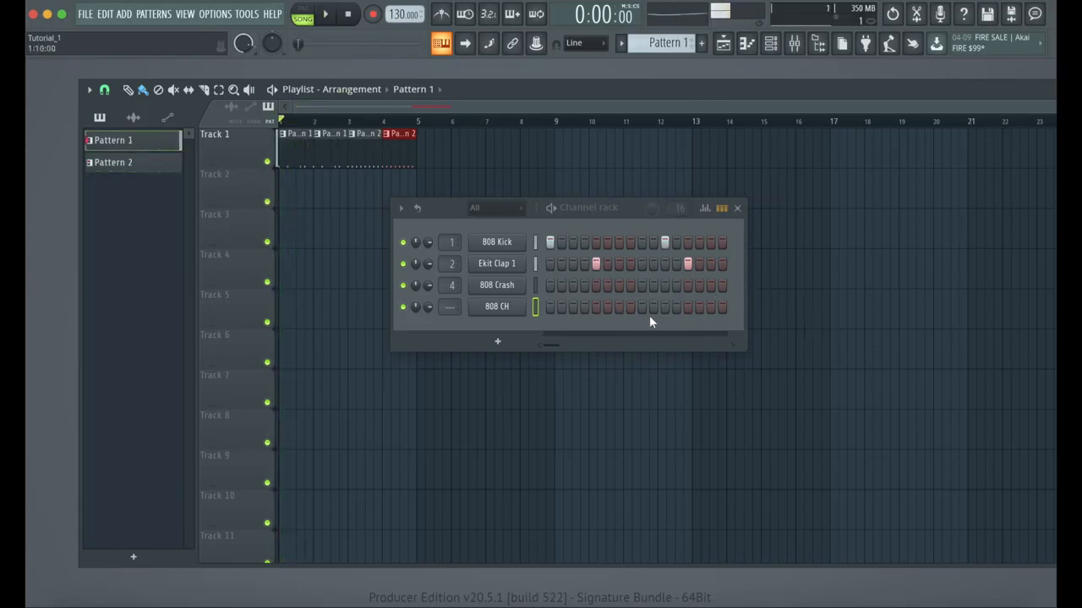
Step: Try toggling steps 5 and 9 of the Ekit Clap 1 channel in Pattern 1 while playing the arrangement
left_click(596, 264)
key("space")
left_click(642, 265)
right_click(642, 265)
mouse_move(597, 266)
left_mouse_down()
mouse_move(680, 270)
mouse_move(597, 267)
left_mouse_up()
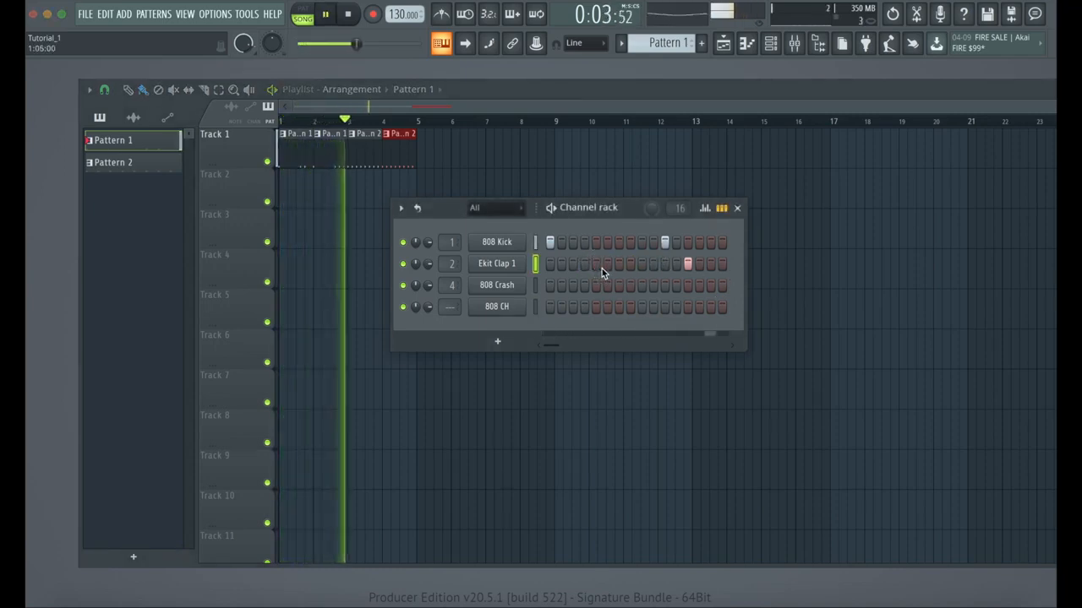
key("space")
left_click(595, 264)
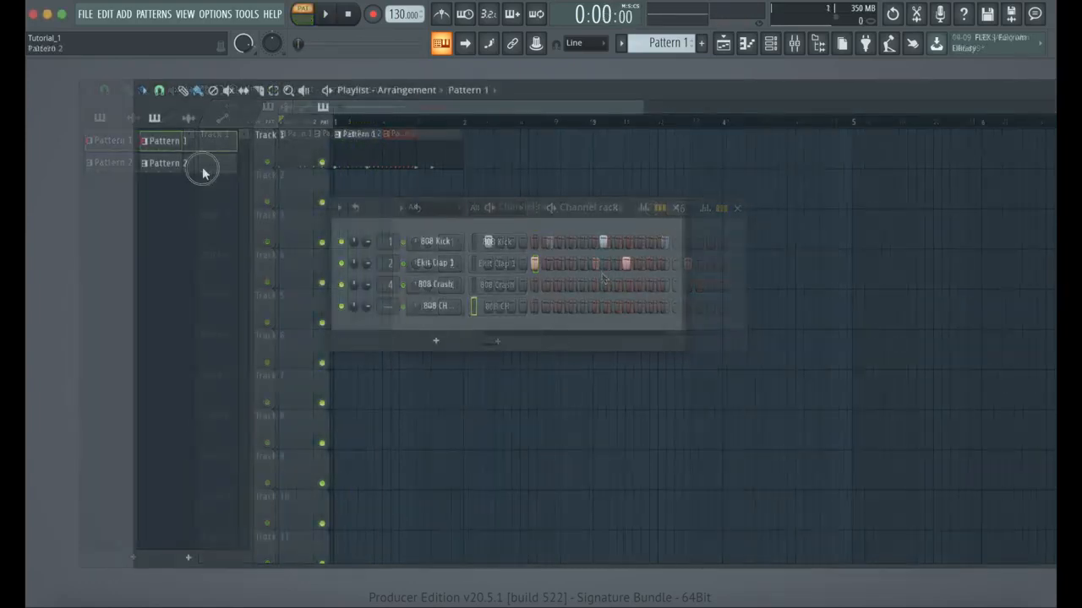
Step: Delete Pattern 2 from the pattern list and confirm the deletion
left_click(203, 165)
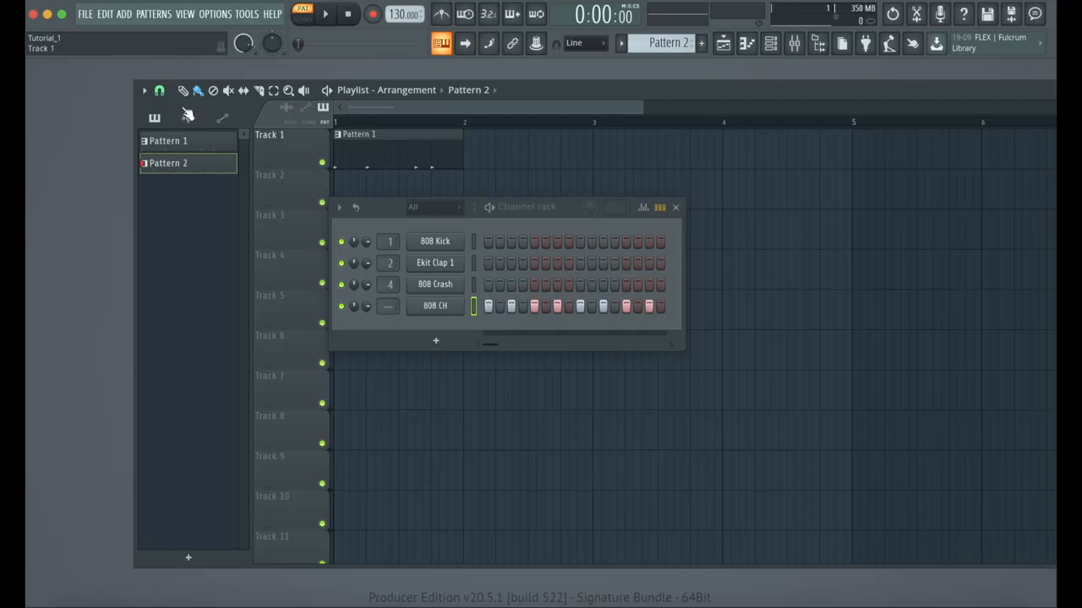
right_click(185, 164)
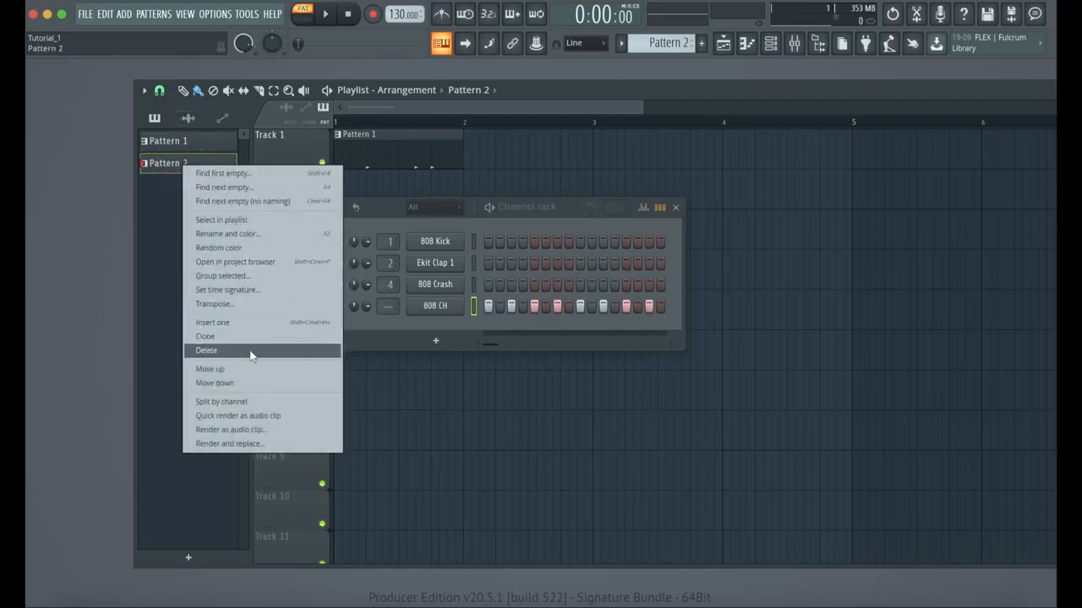
left_click(207, 350)
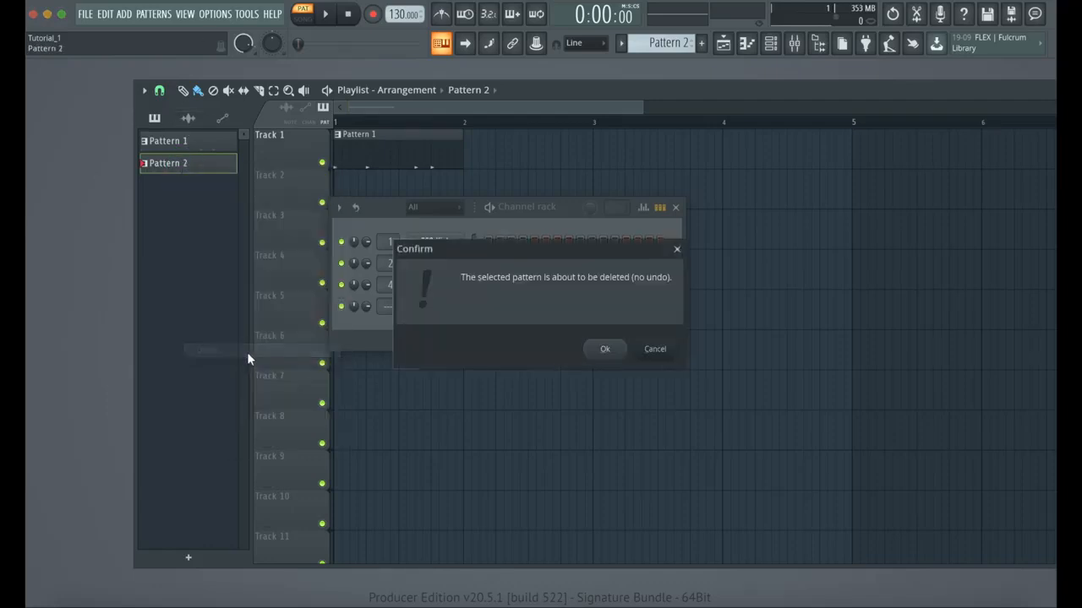
left_click(604, 358)
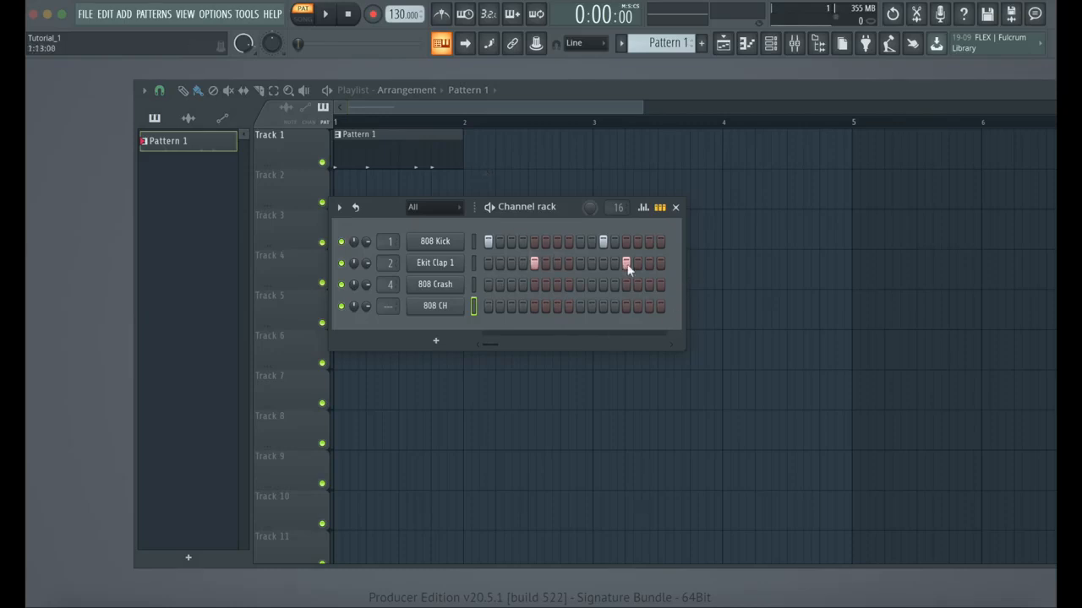
Step: Clone Pattern 1 from the pattern list and check the same options in the pattern selector
right_click(175, 144)
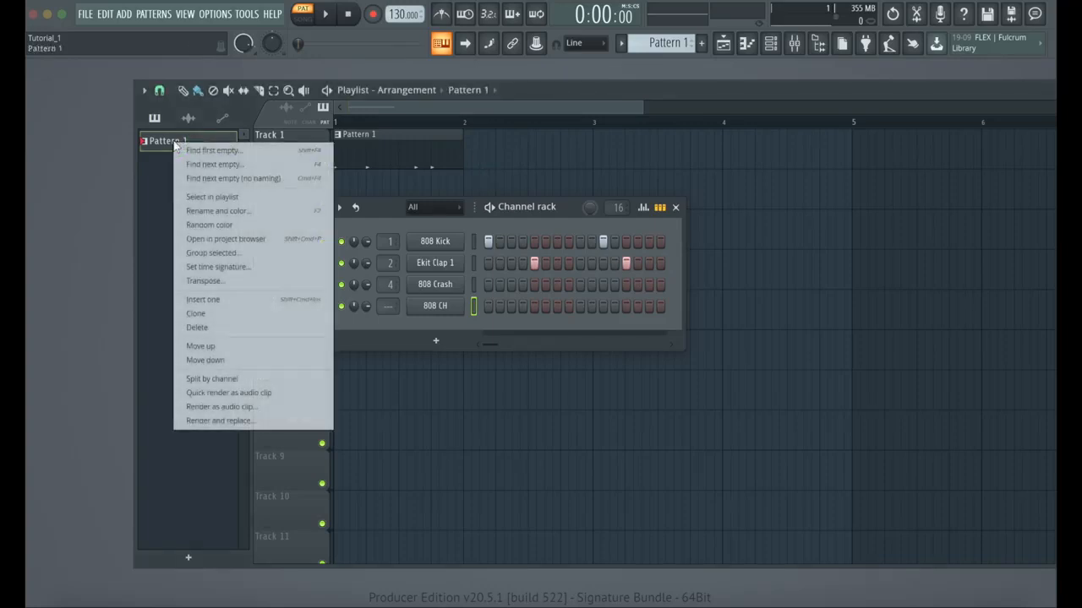
left_click(164, 142)
right_click(165, 142)
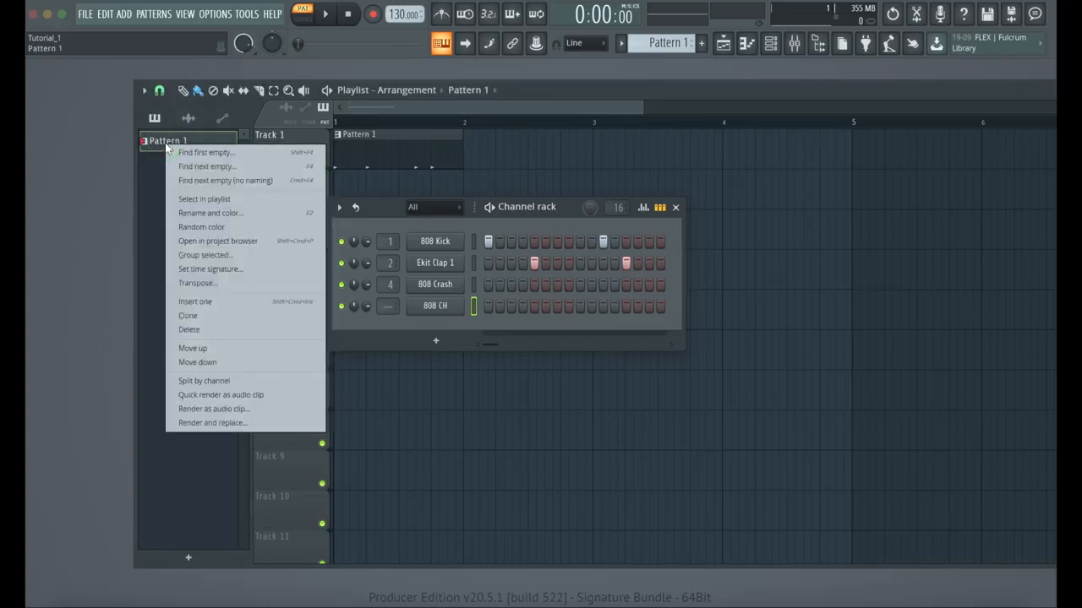
left_click(219, 320)
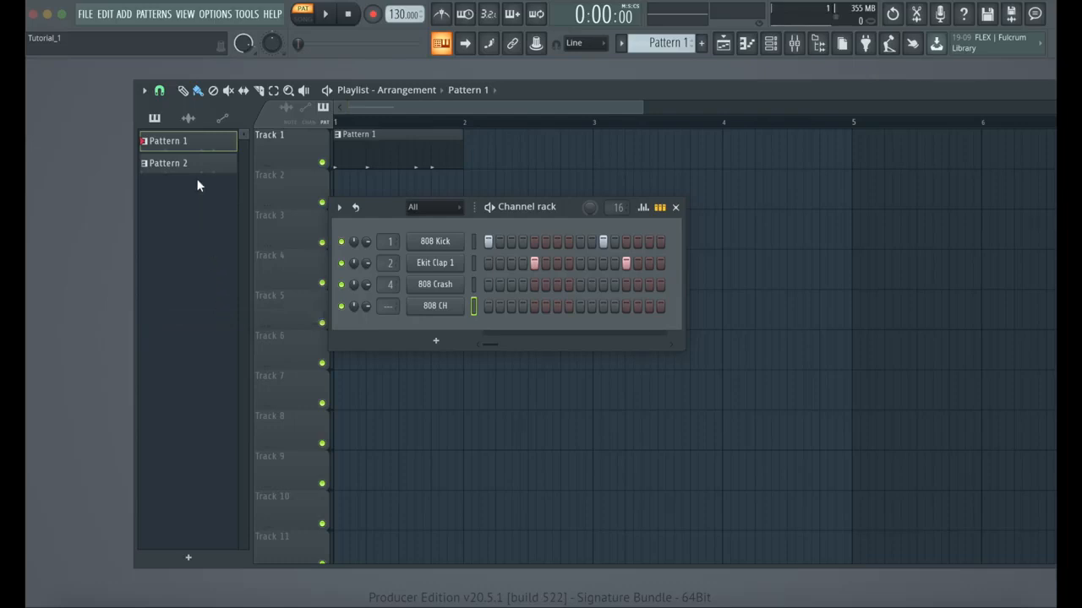
left_click(664, 43)
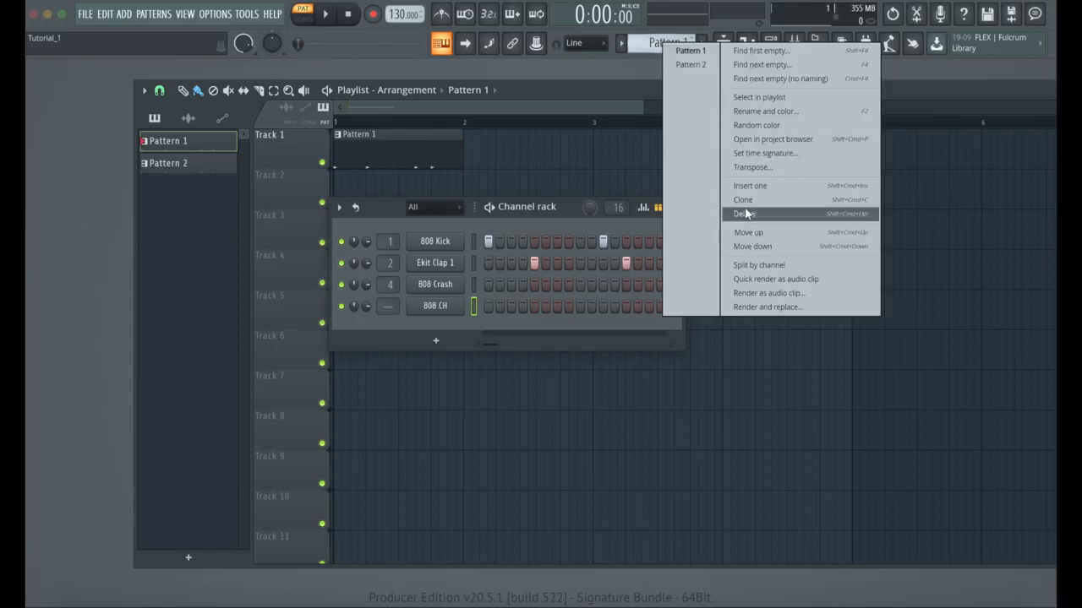
left_click(541, 94)
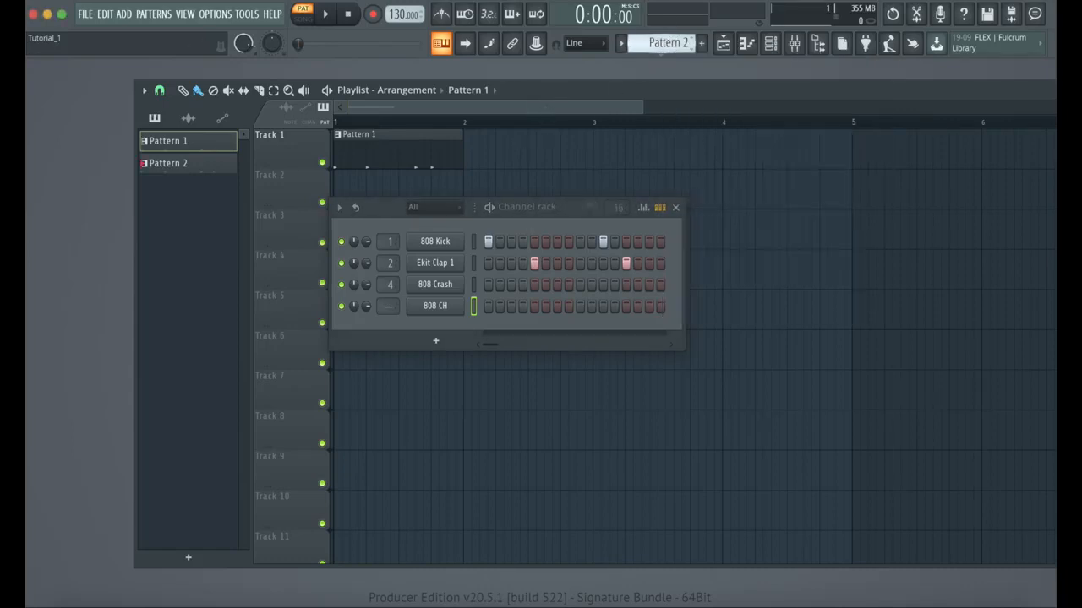
Step: Select Pattern 2 in the pattern list, play it in pattern mode, and stop playback
left_click(181, 165)
left_click(567, 212)
key("space")
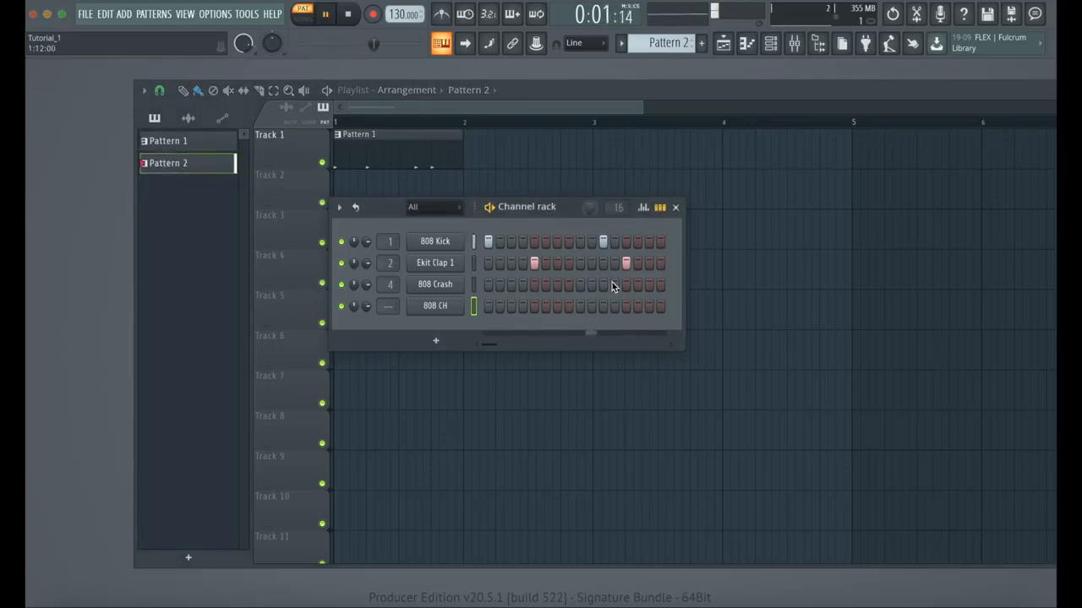
key("space")
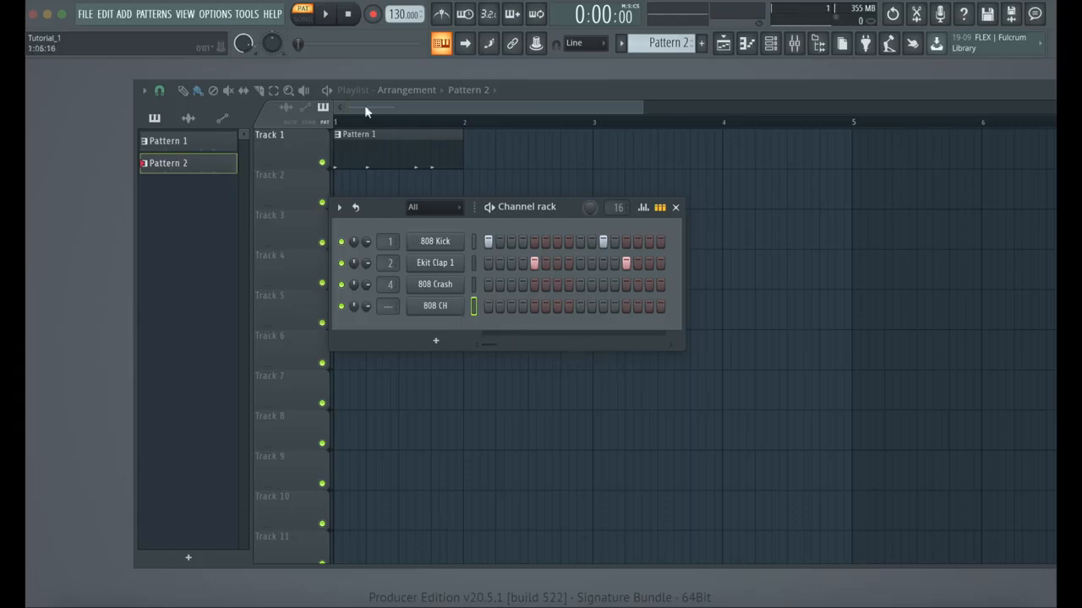
Step: Fill every second step of the 808 CH channel in Pattern 2 while the pattern plays, and stop playback
key("space")
right_click(447, 307)
left_click(617, 353)
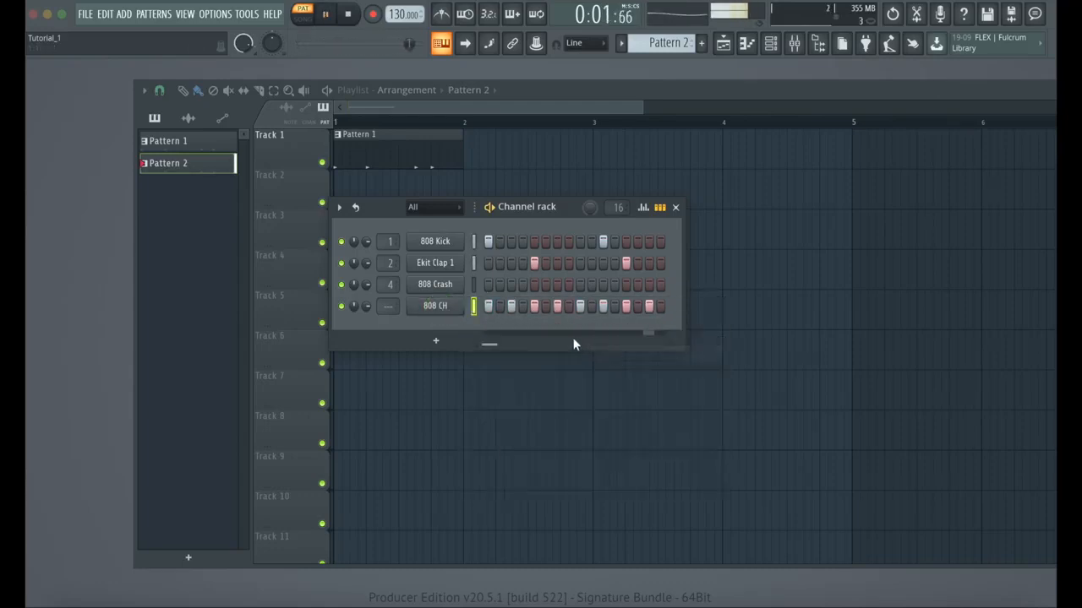
key("space")
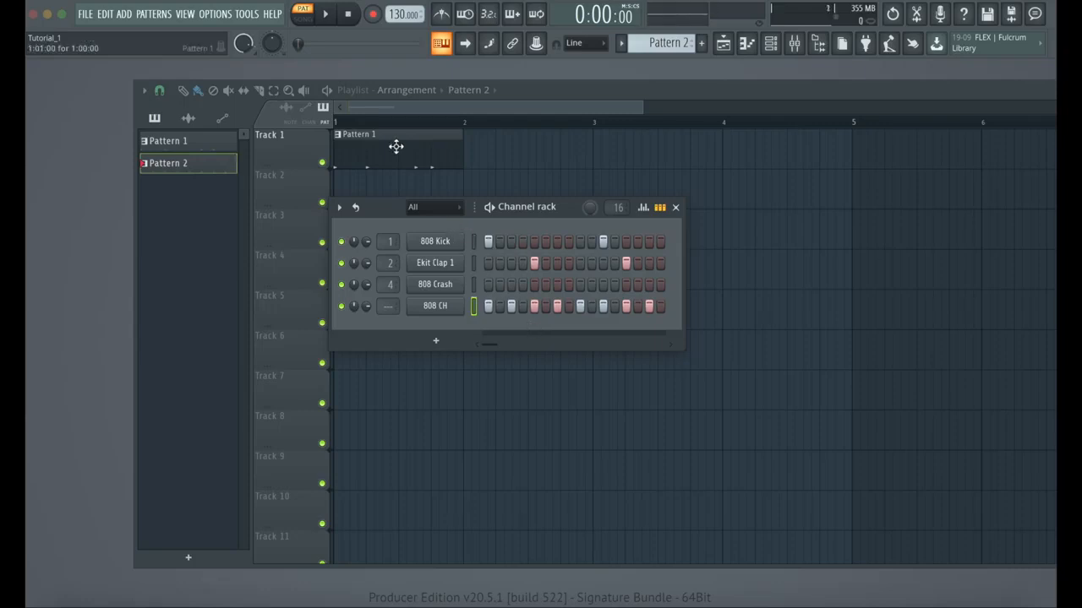
Step: Place Pattern 2 on Track 1 of the playlist and move the clip to start at bar 2
left_click(205, 237)
left_click_drag(186, 163, 550, 155)
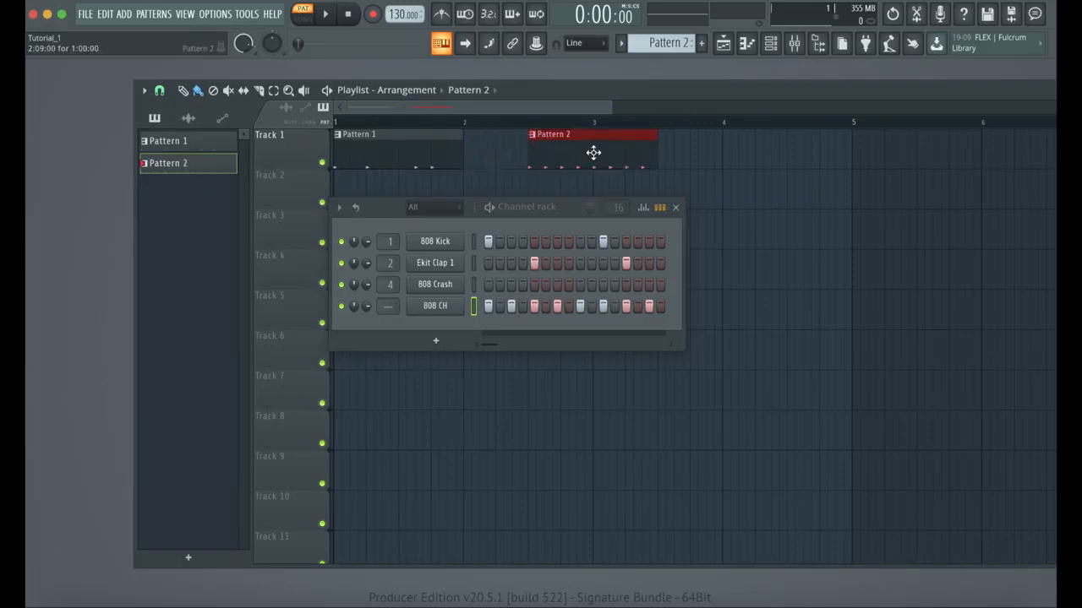
left_click_drag(607, 150, 508, 149)
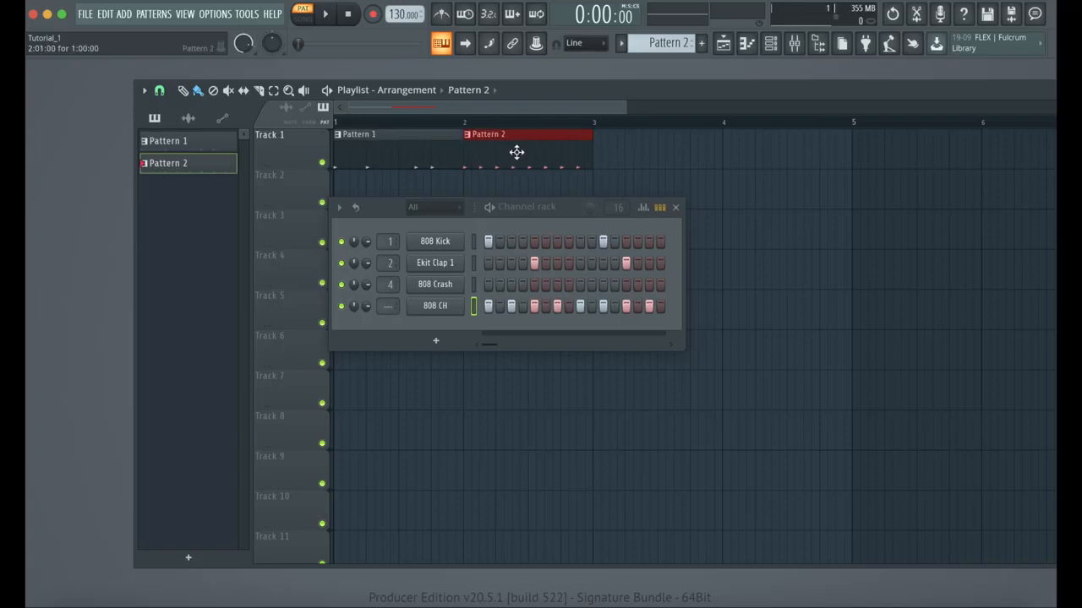
Step: Set the playlist's grid snapping to Step and try repositioning the Pattern 2 clip on Track 1
left_click(160, 92)
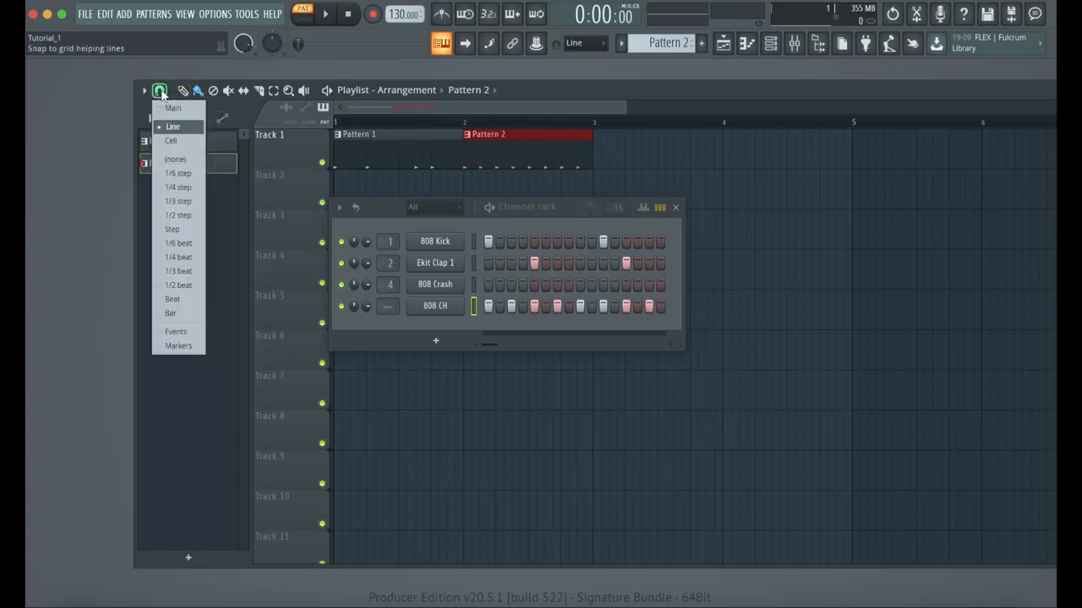
left_click(170, 230)
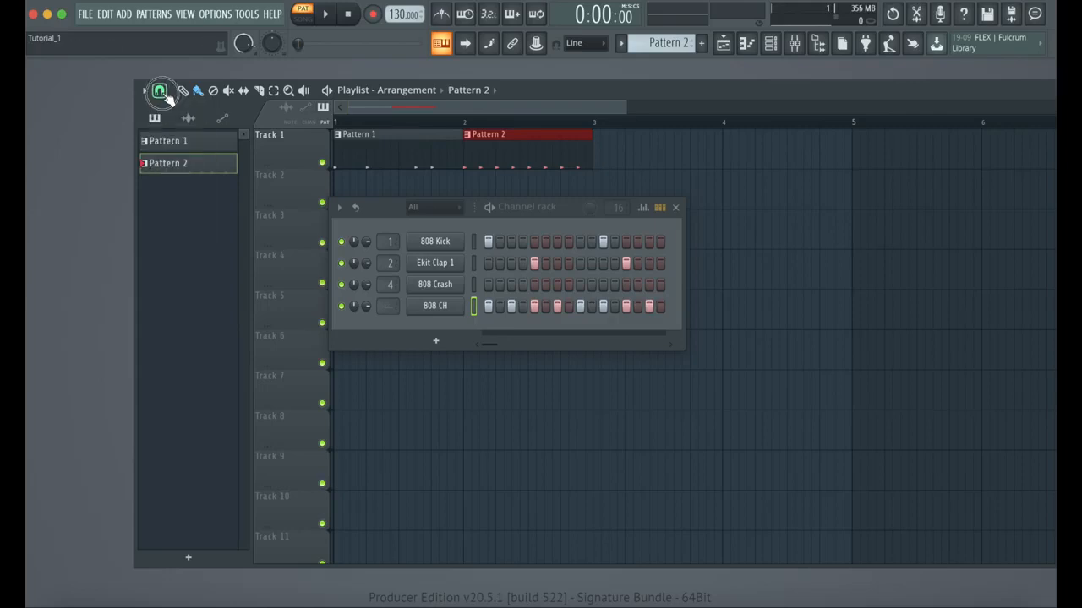
left_click_drag(500, 165, 455, 138)
Step: Switch to song mode, play the arrangement of Pattern 1 and Pattern 2, and stop playback
left_click(303, 15)
left_click(326, 17)
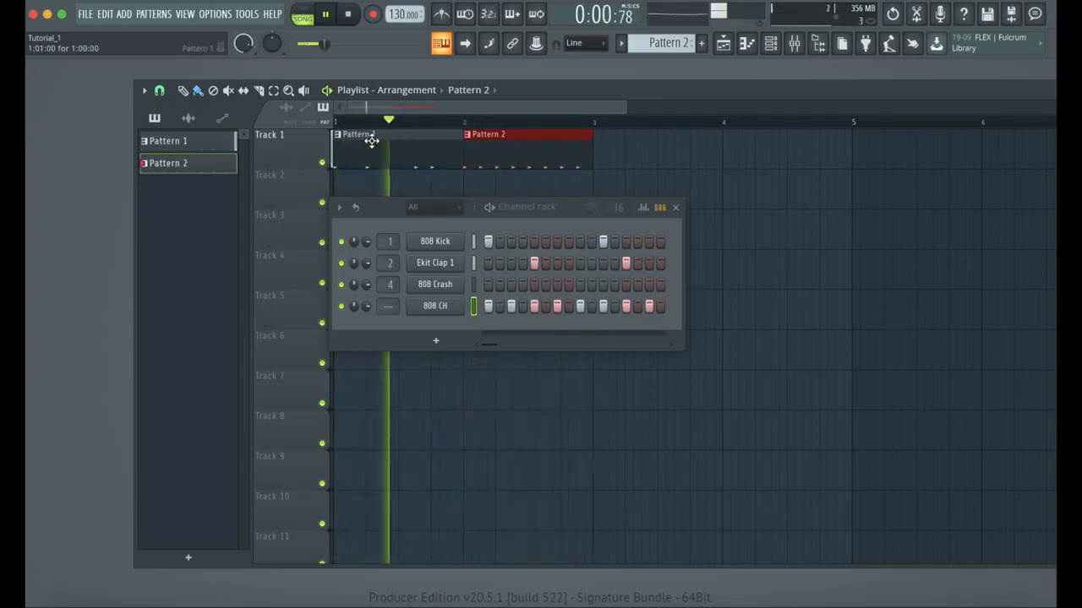
key("space")
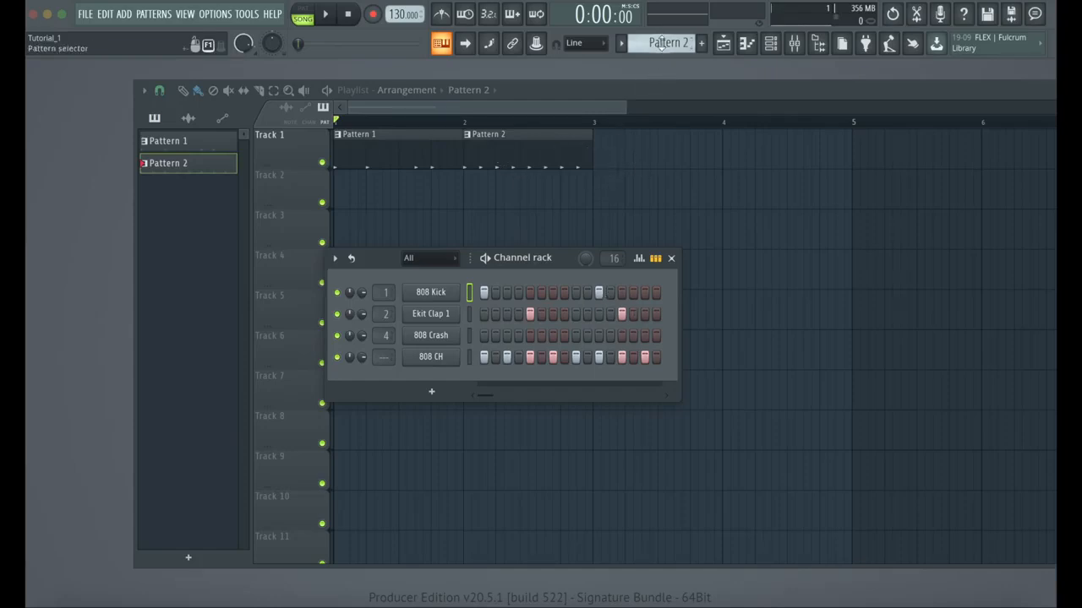
Step: Clone Pattern 2, select the copy, and add an 808 Kick hit on step 15
right_click(187, 168)
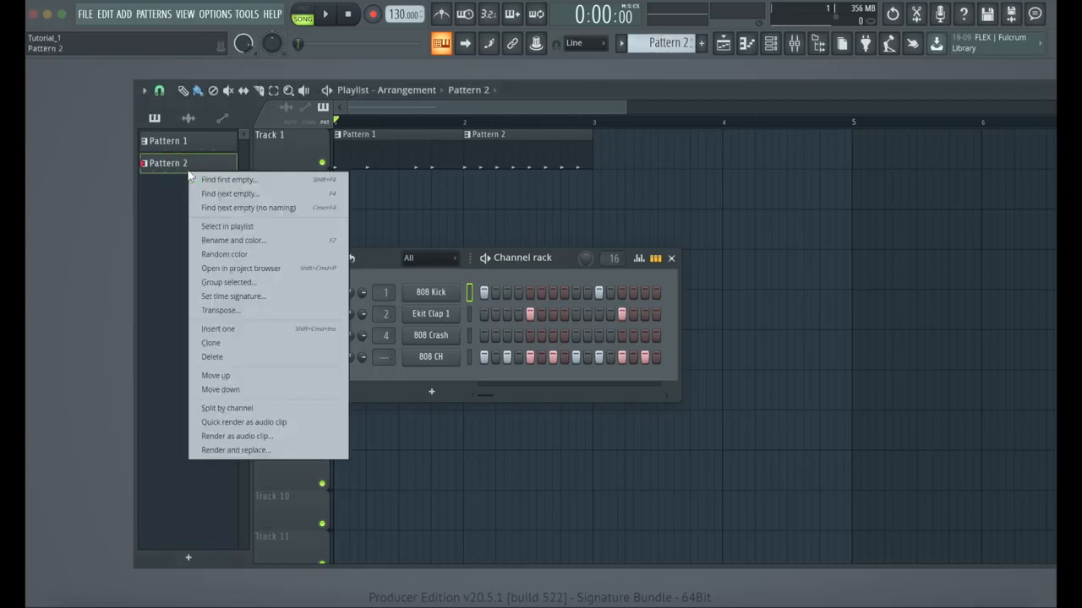
left_click(239, 343)
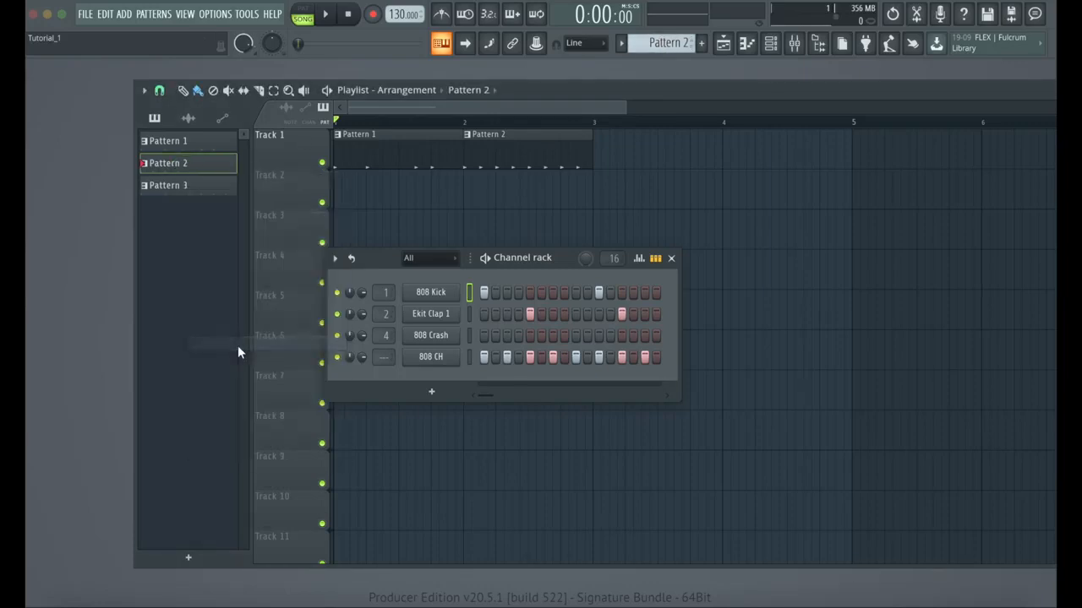
left_click(196, 188)
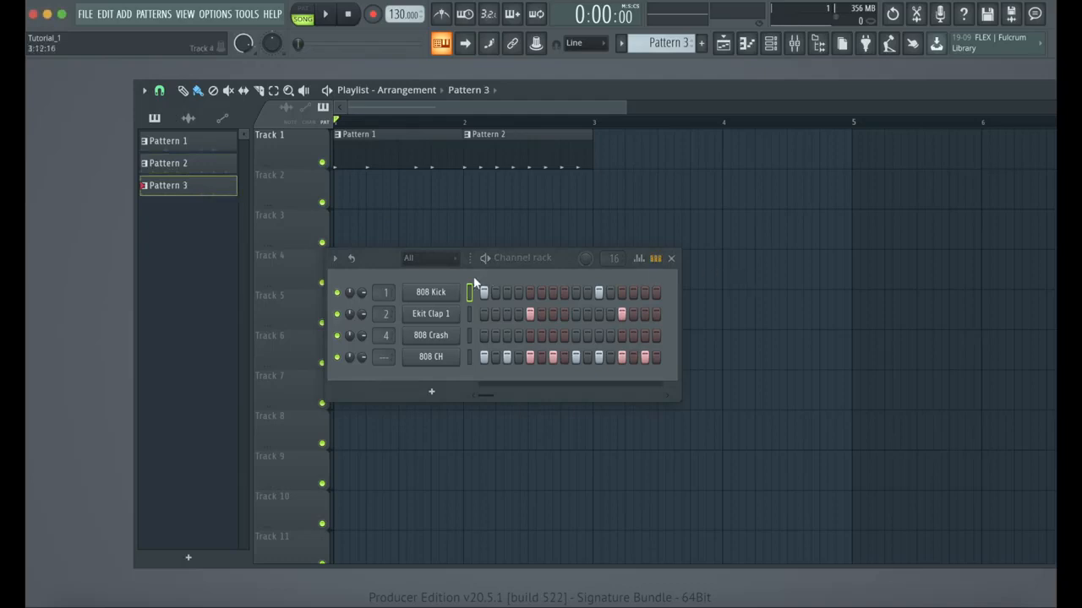
left_click(566, 262)
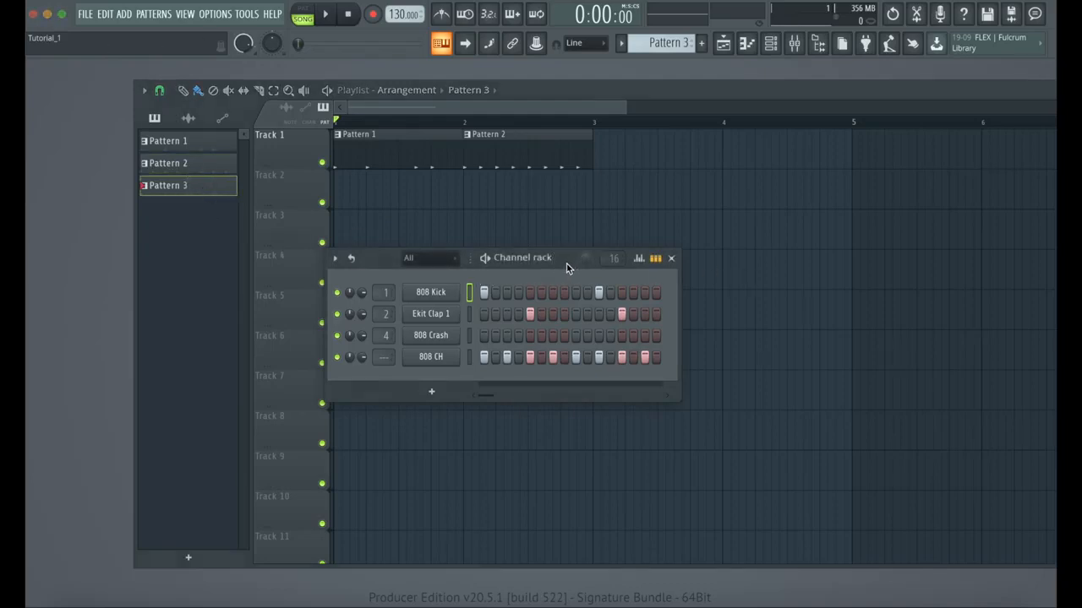
left_click(645, 292)
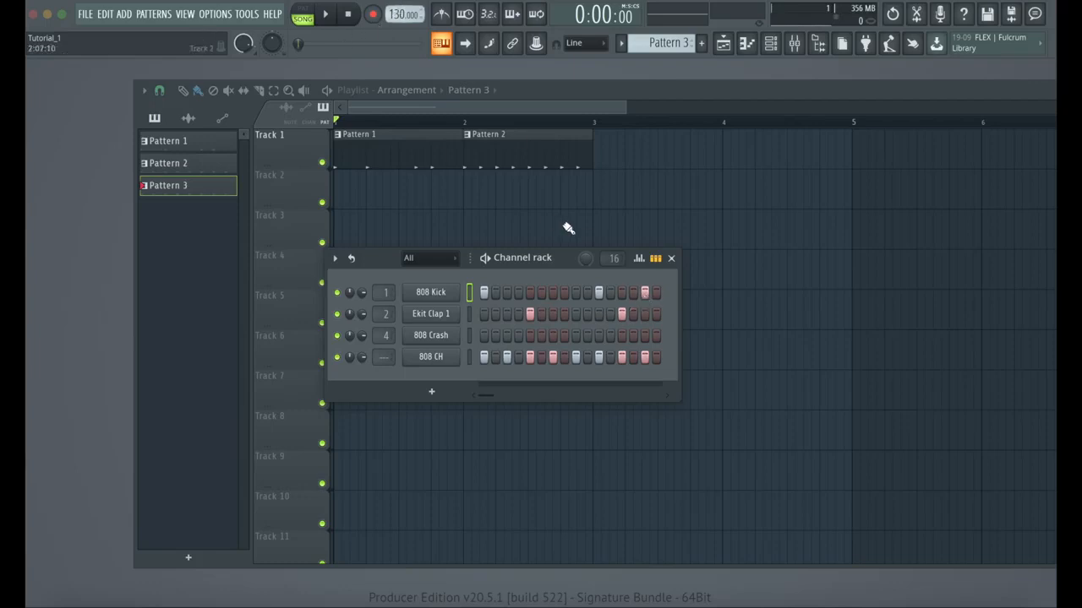
Step: Place Pattern 3 at bar 3 of Track 1 and play the arrangement from the start
left_click(604, 161)
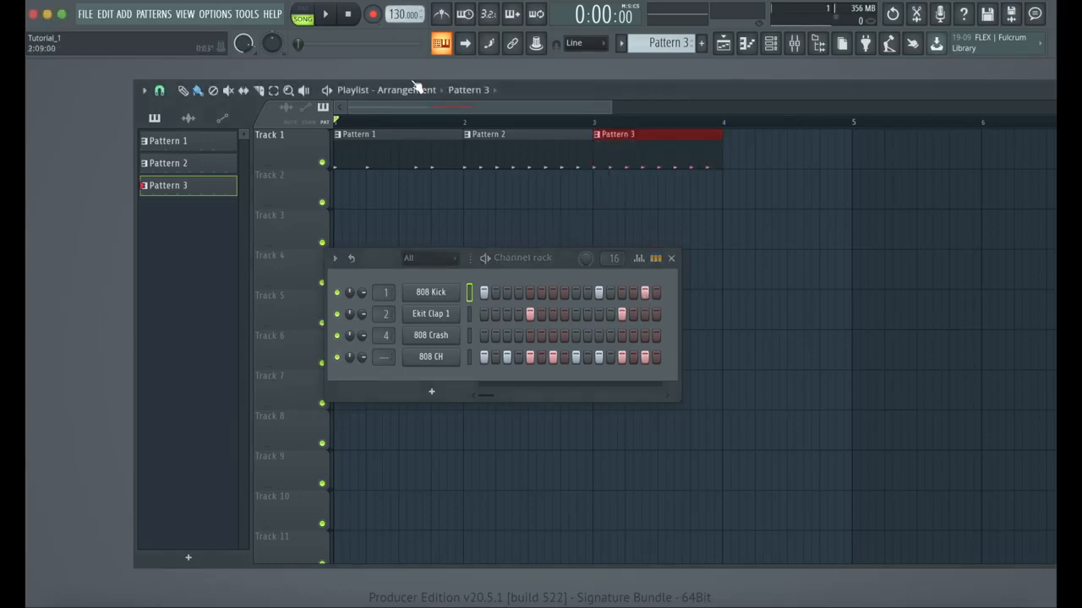
key("space")
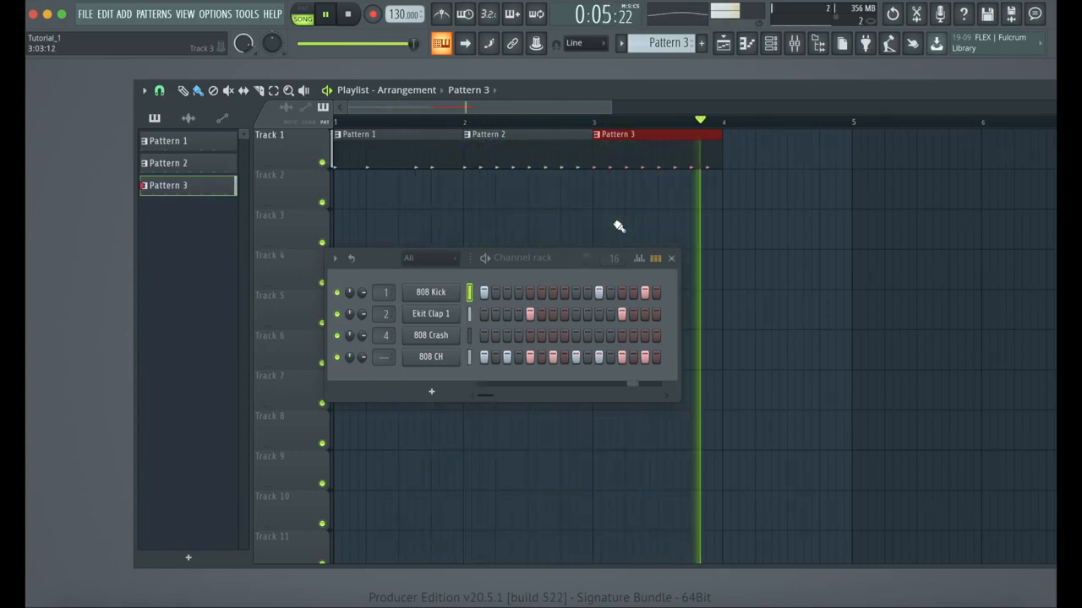
key("space")
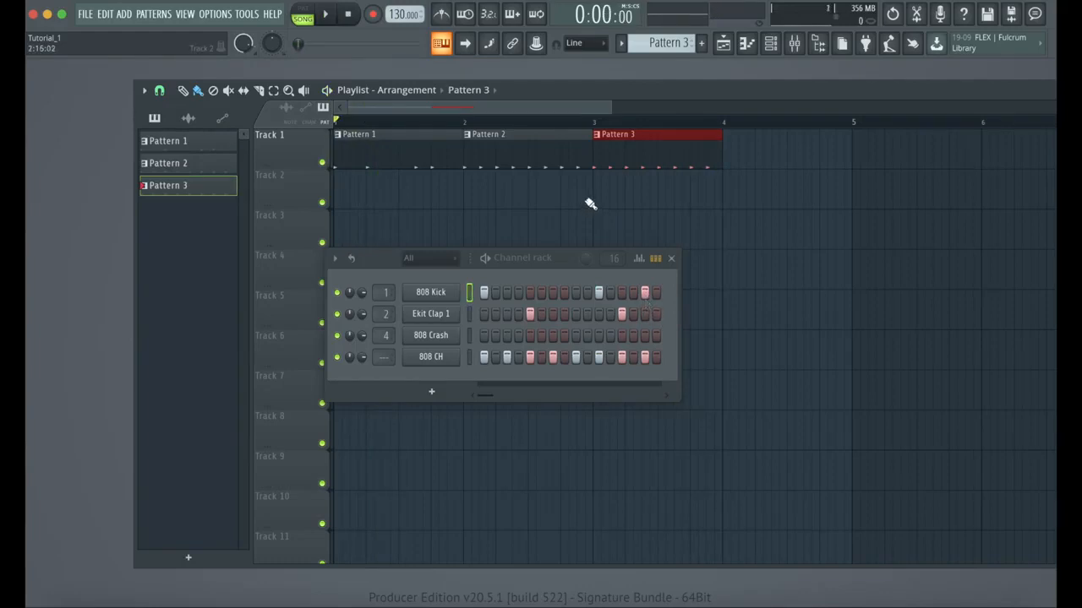
Step: Place another Pattern 2 clip at bar 4 of Track 1
left_click(533, 146)
left_click(726, 142)
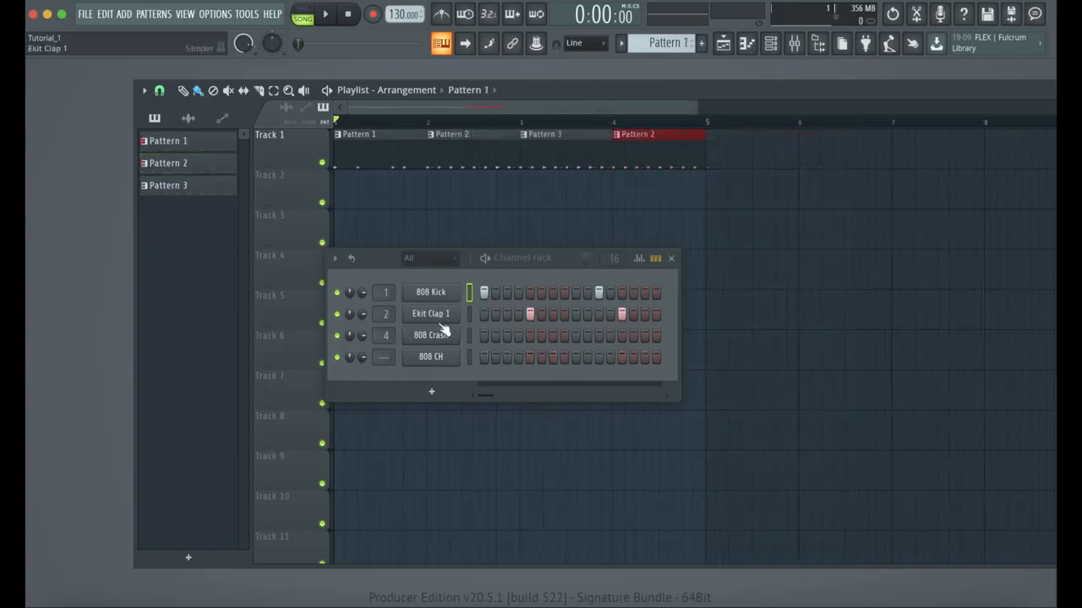
Step: Open the Ekit Clap 1 channel settings and view its Pattern 1 notes in the piano roll
left_click(439, 314)
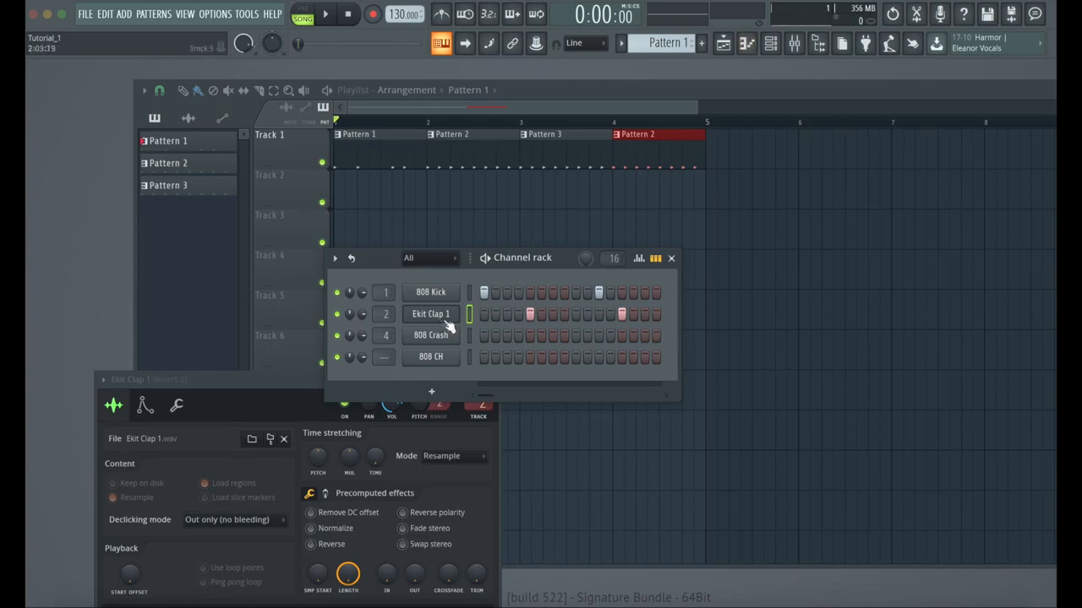
left_click(748, 44)
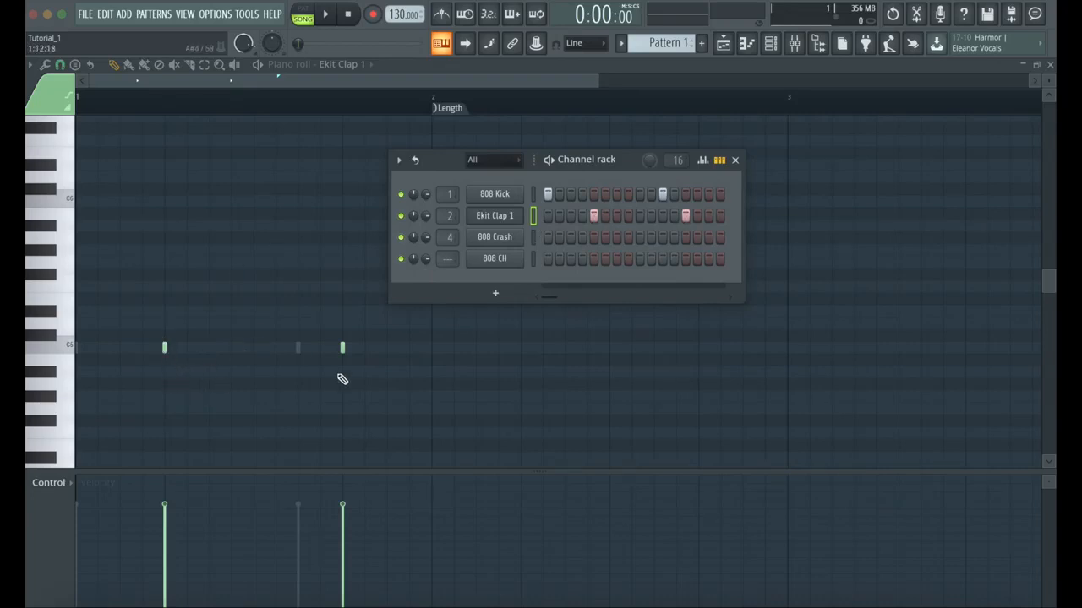
Step: View Ekit Clap 1's Note values in the graph editor, hide it, and toggle the channel's step 5 off and on
left_click(703, 162)
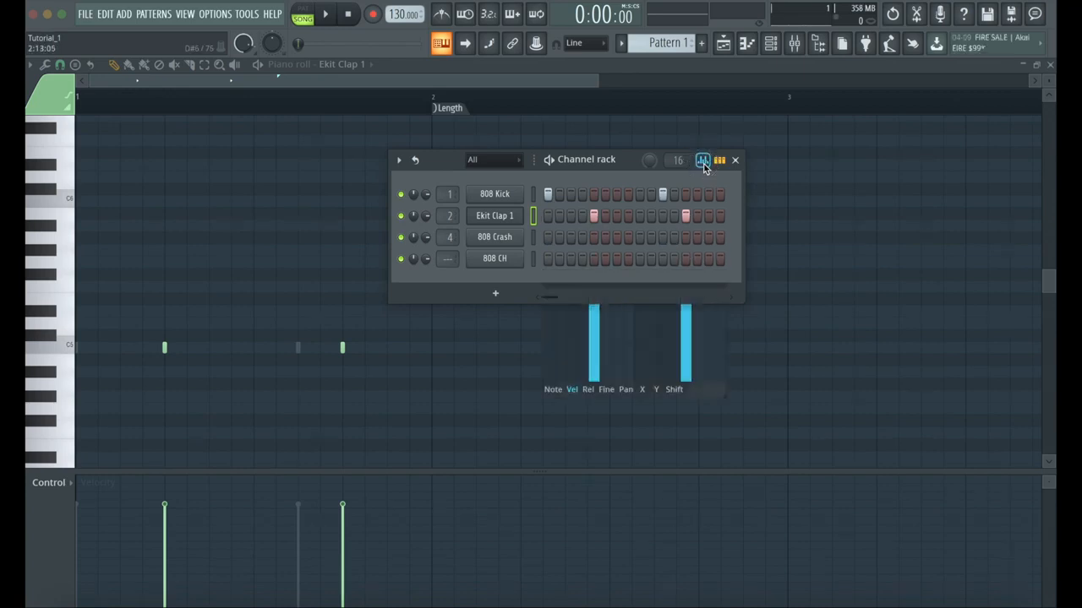
left_click(553, 390)
left_click(705, 163)
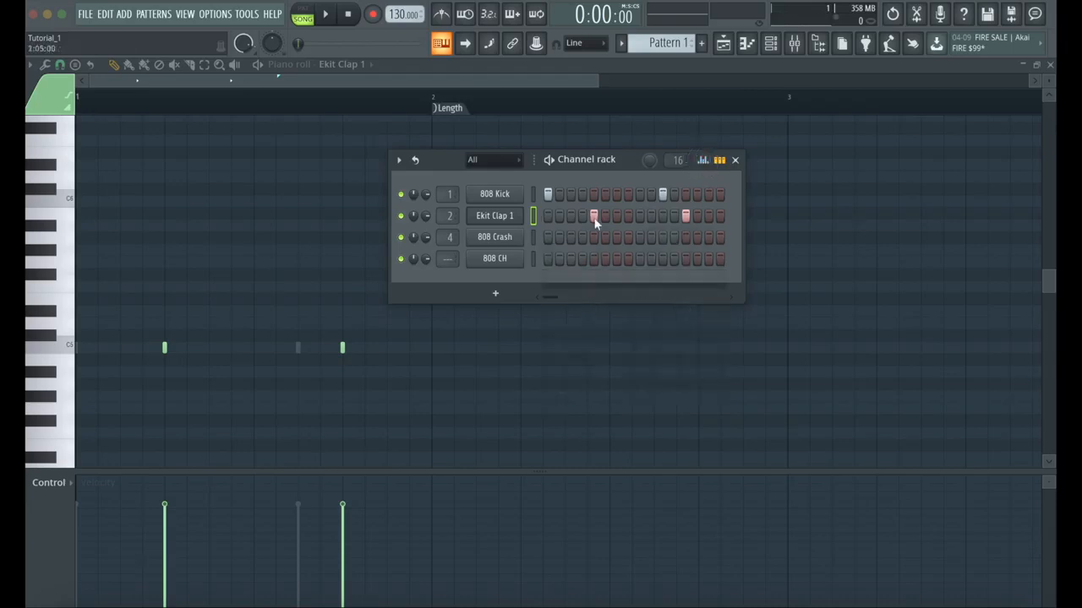
left_click(593, 216)
left_click(593, 216)
Step: Add an FL Keys channel to the channel rack, try a few notes on its keyboard, and close the plugin window
left_click(497, 295)
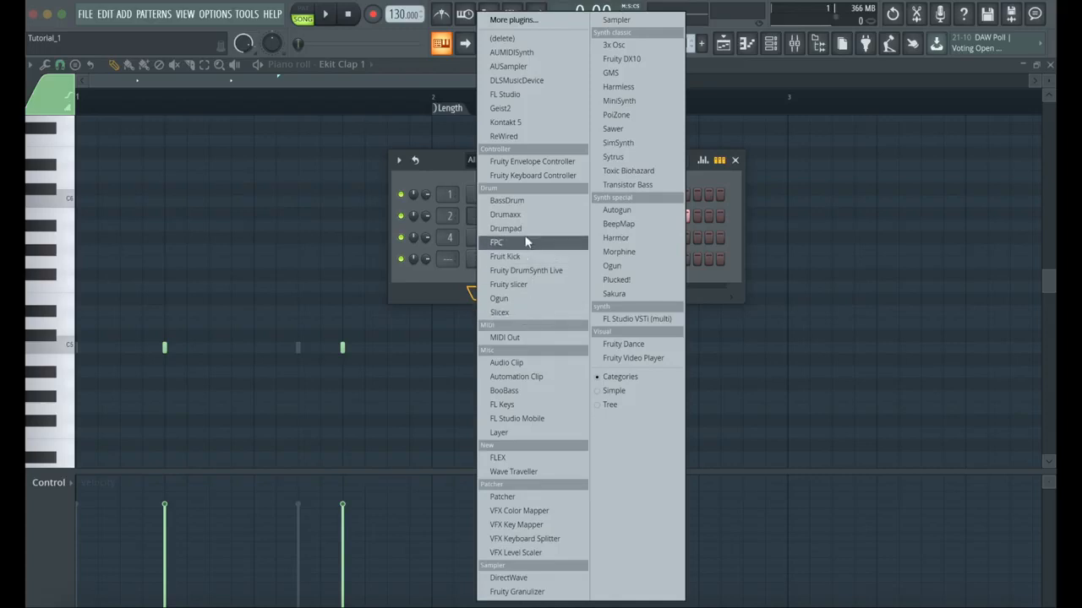
left_click(502, 404)
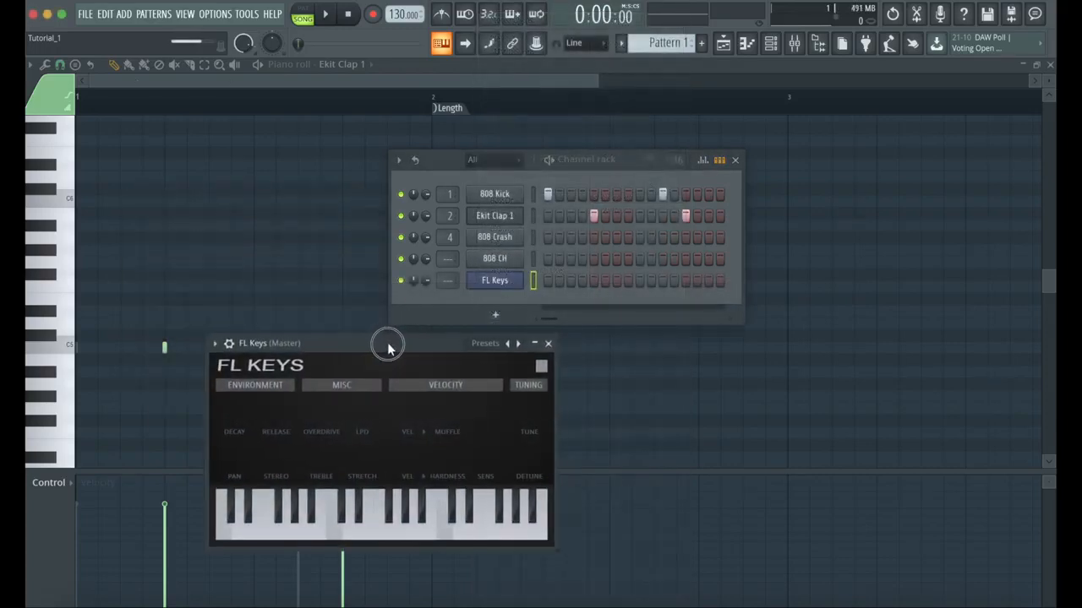
mouse_move(341, 522)
left_mouse_down()
mouse_move(382, 520)
mouse_move(282, 522)
mouse_move(415, 519)
left_mouse_up()
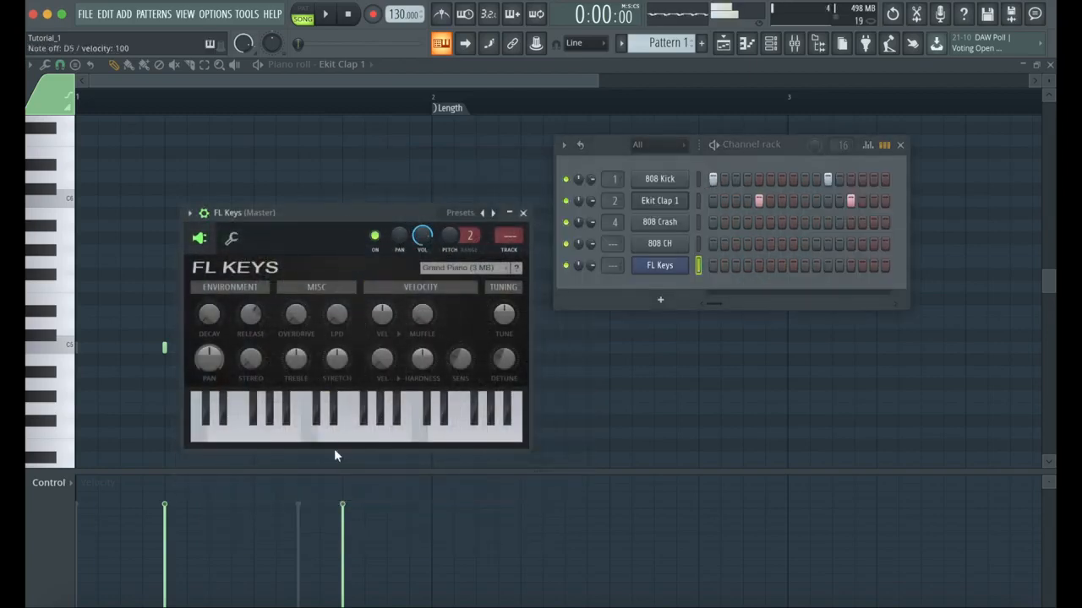
left_click(522, 213)
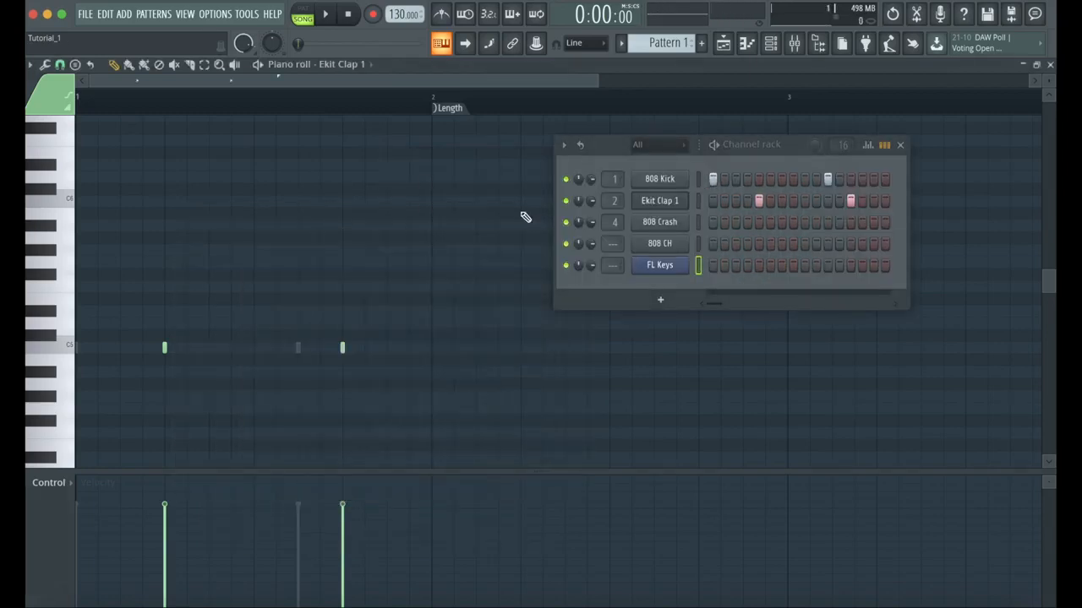
Step: Close the channel rack, the piano roll, and the Ekit Clap 1 settings, leaving only the playlist open
left_click(900, 144)
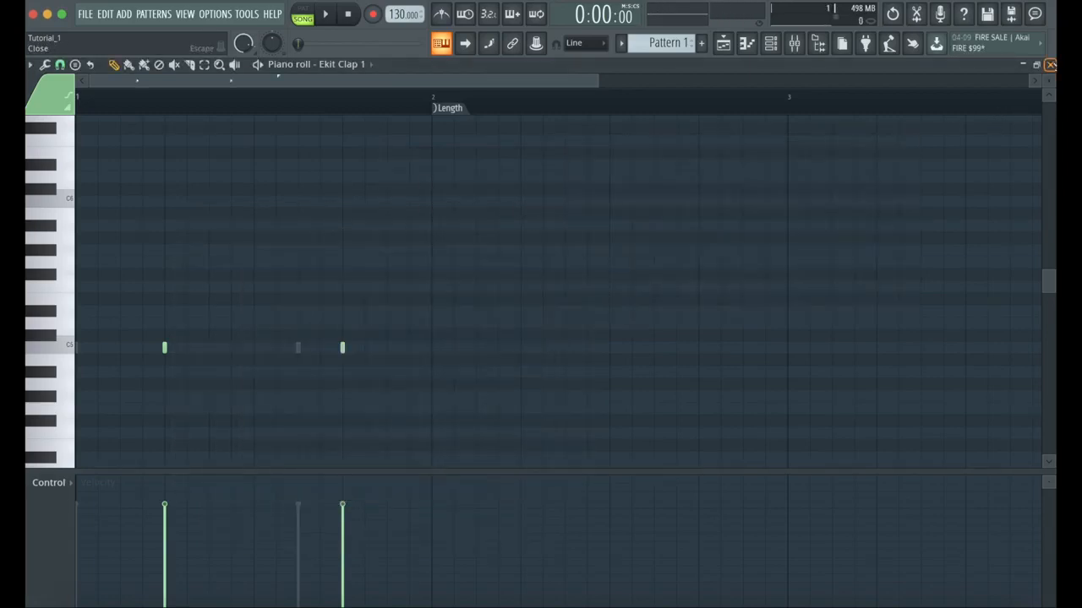
left_click(1050, 65)
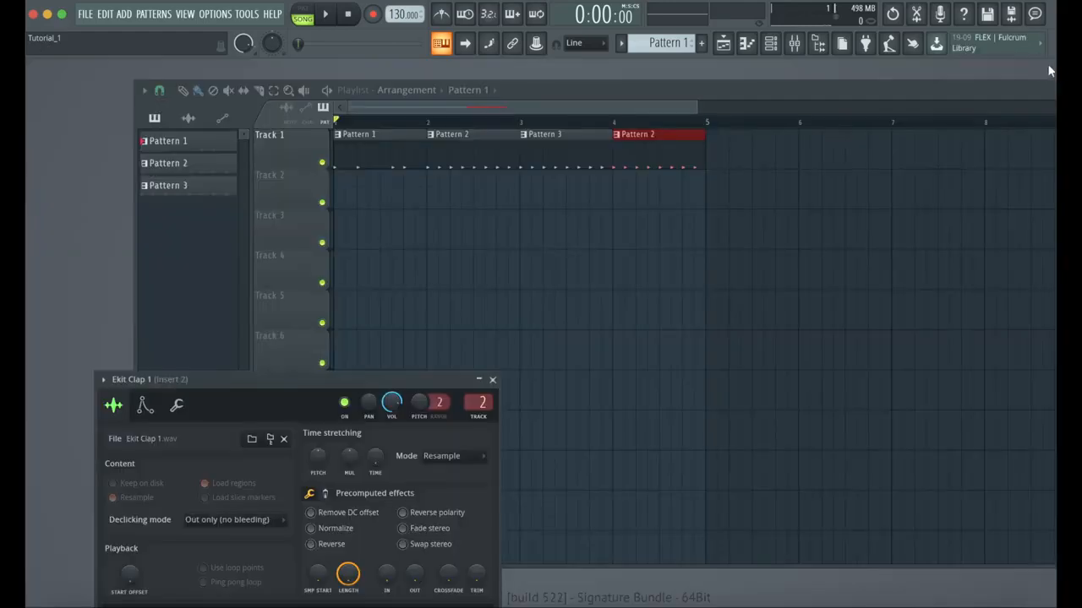
left_click(494, 382)
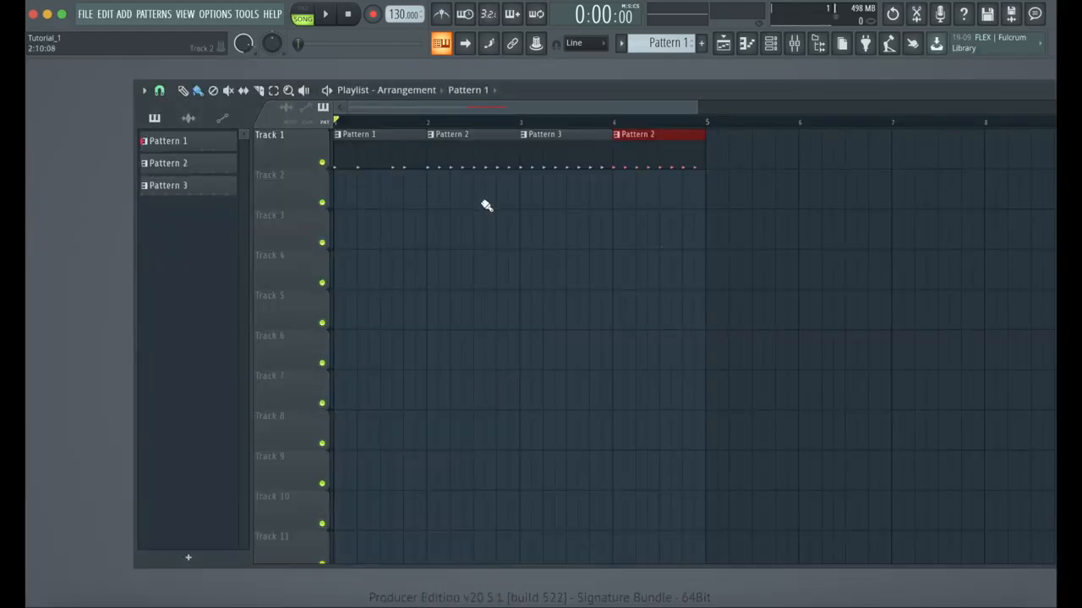
Step: Create Pattern 4 and place it on Track 2 at bar 1 of the playlist
left_click(381, 149)
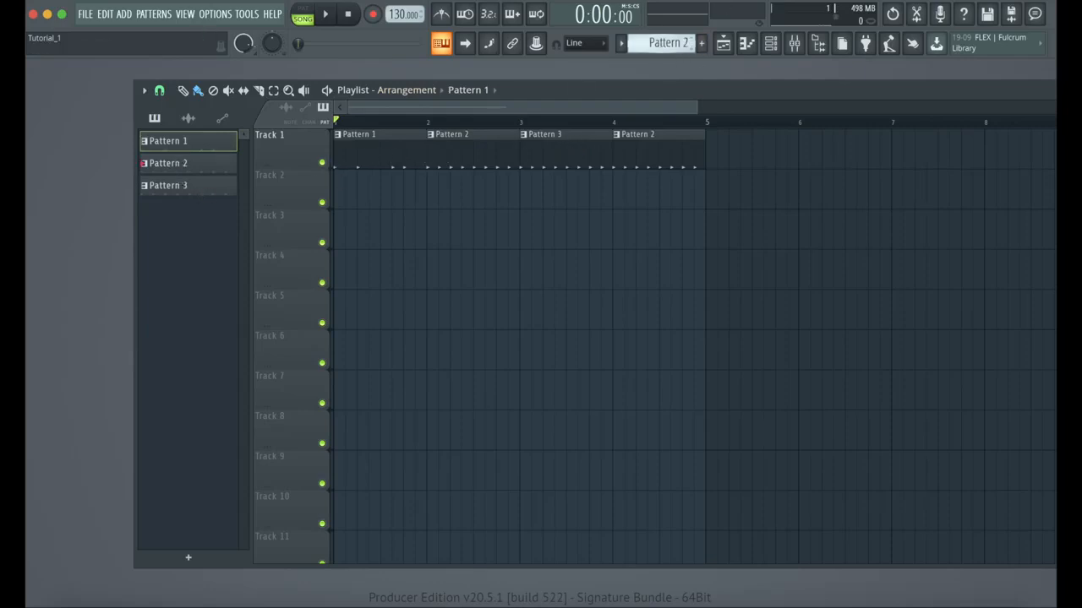
left_click(701, 42)
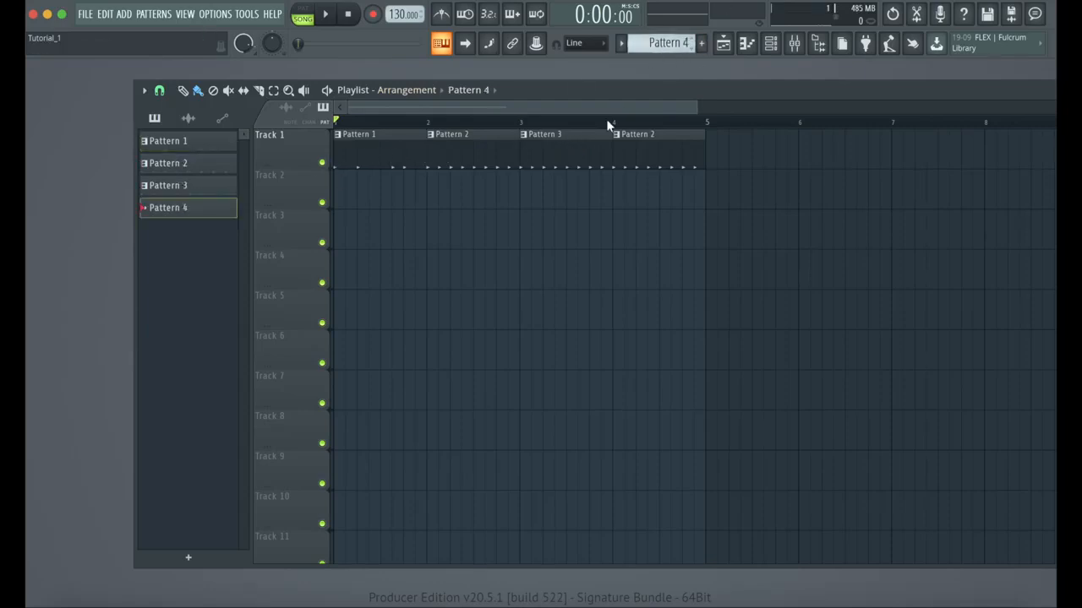
left_click(357, 207)
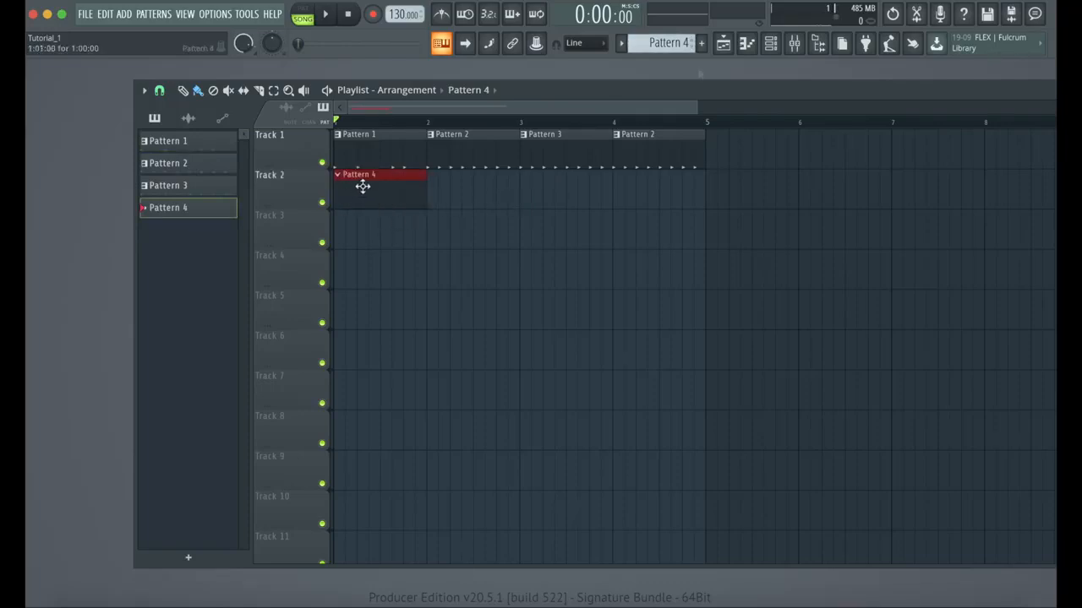
Step: Show the channel rack and FL Keys piano roll, close the FL Keys plugin window, and move the piano roll below the playlist clips
left_click(770, 47)
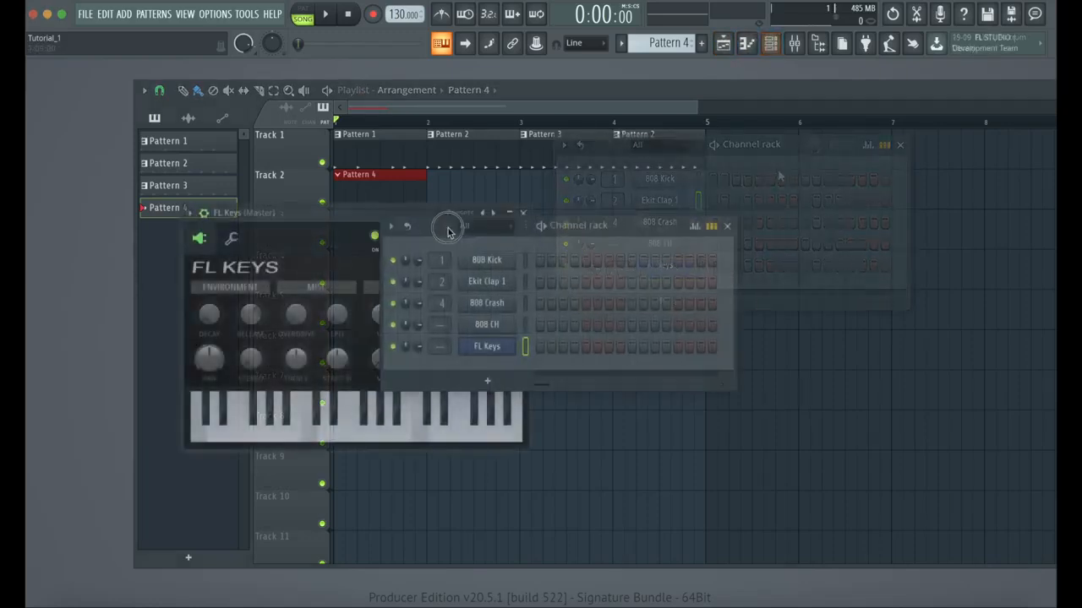
left_click(522, 212)
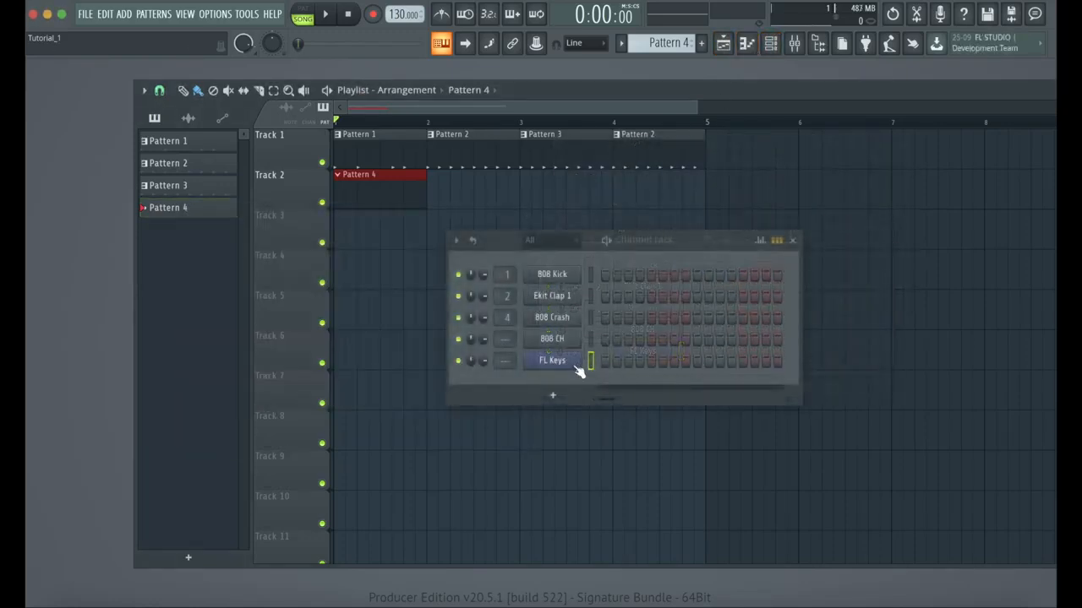
left_click(751, 48)
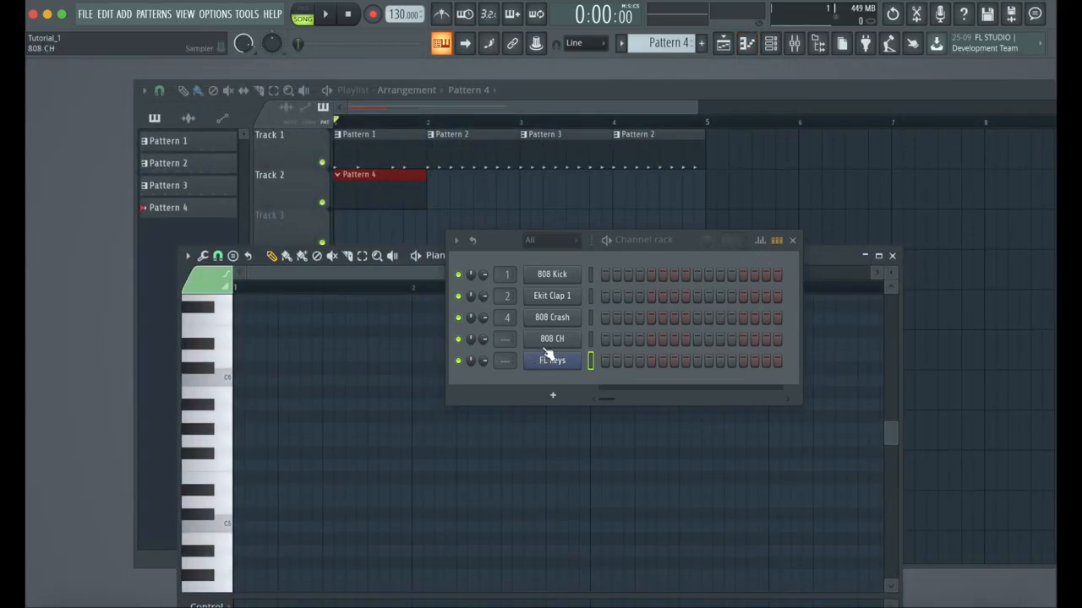
left_click_drag(641, 196, 647, 264)
left_click_drag(647, 265, 646, 263)
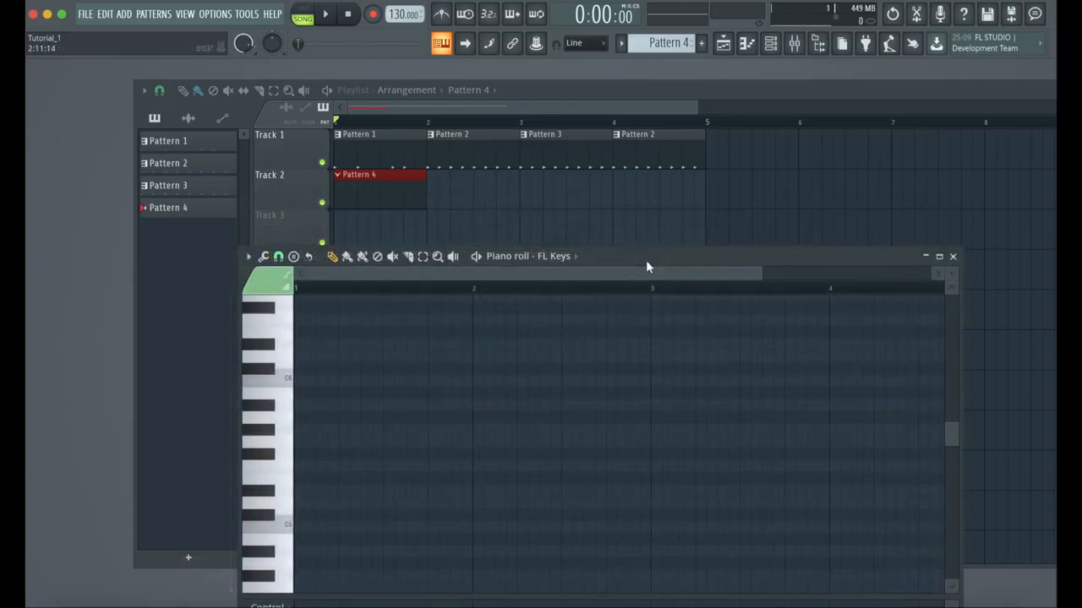
Step: Play the song briefly and fill bars 2 to 4 of Track 2 with Pattern 4
left_click(327, 15)
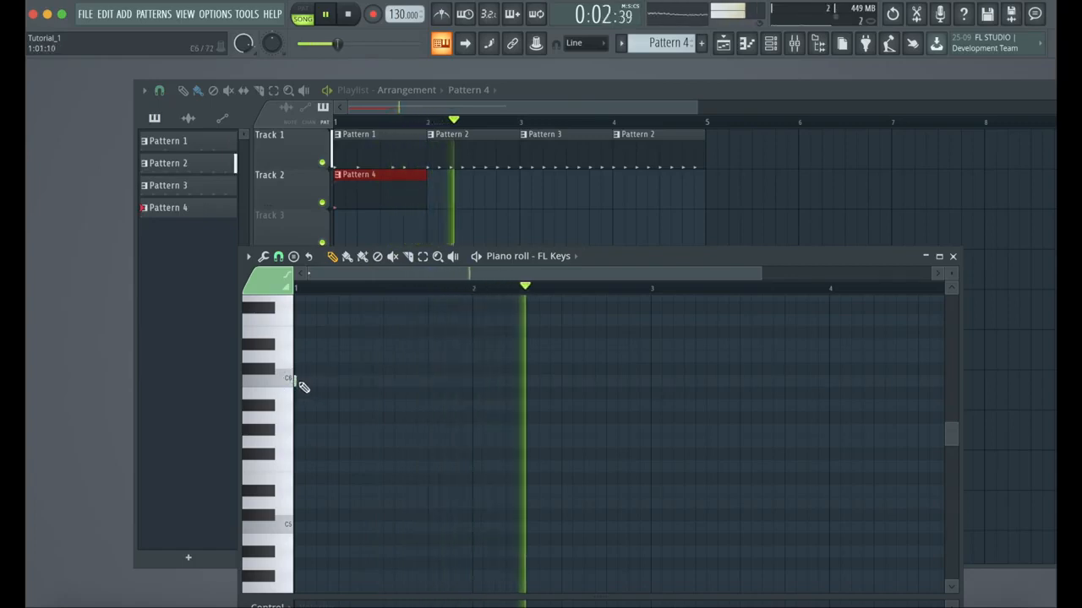
key("space")
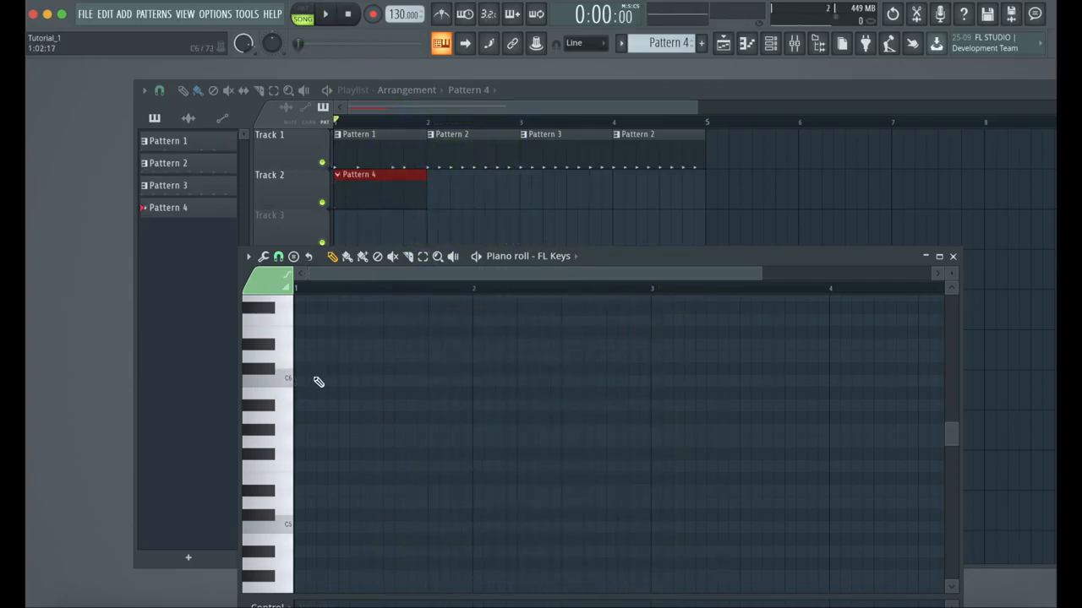
left_click(441, 189)
left_click_drag(440, 189, 621, 201)
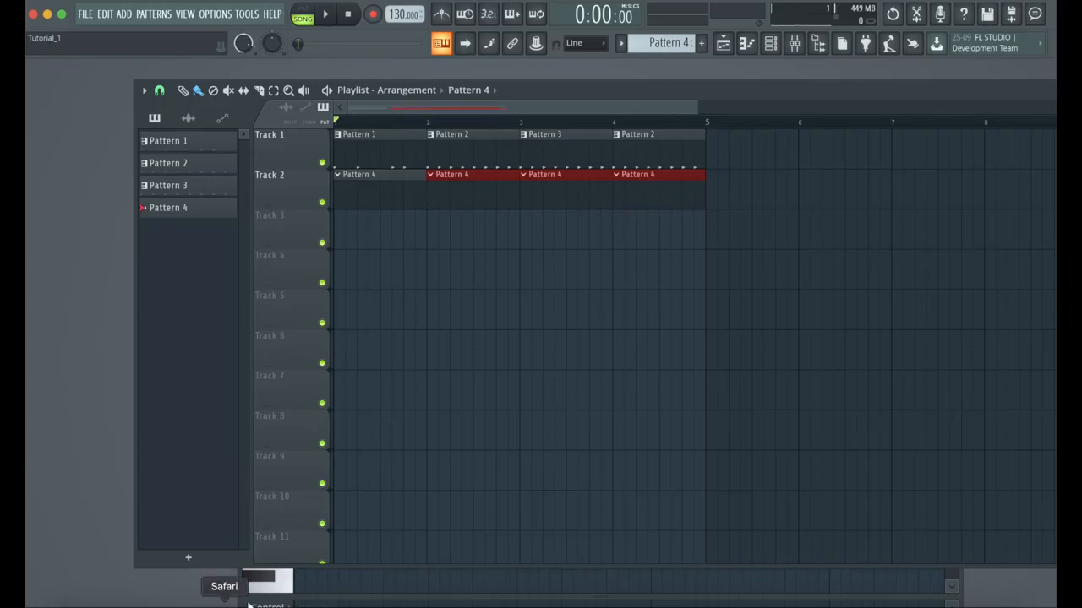
Step: Draw a one-step C5 note at the start of FL Keys' Pattern 4, show the channel rack, and close and reopen the piano roll
left_click(272, 583)
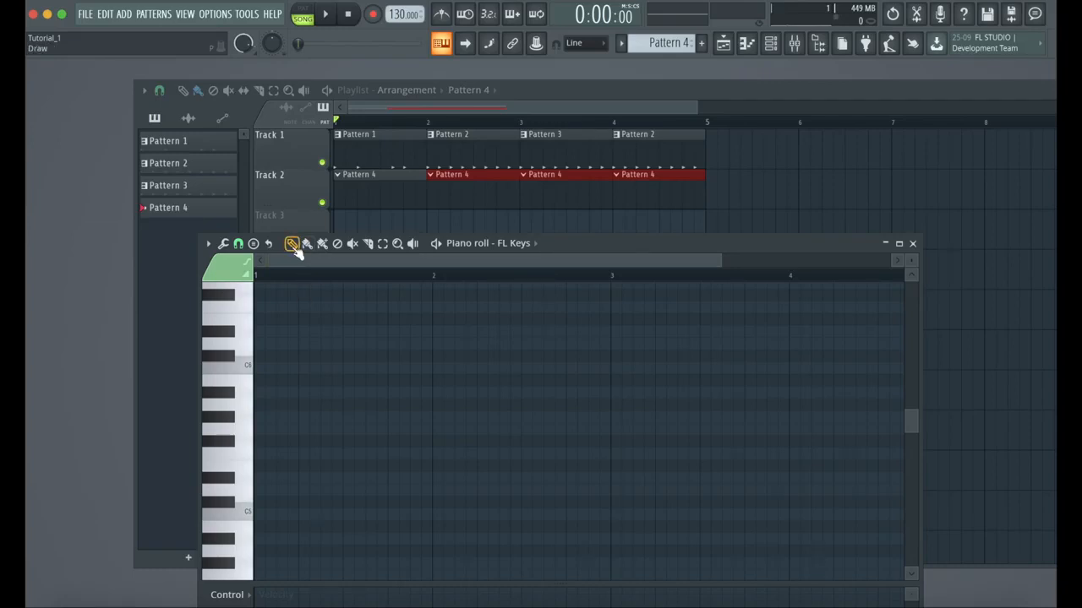
left_click(287, 487)
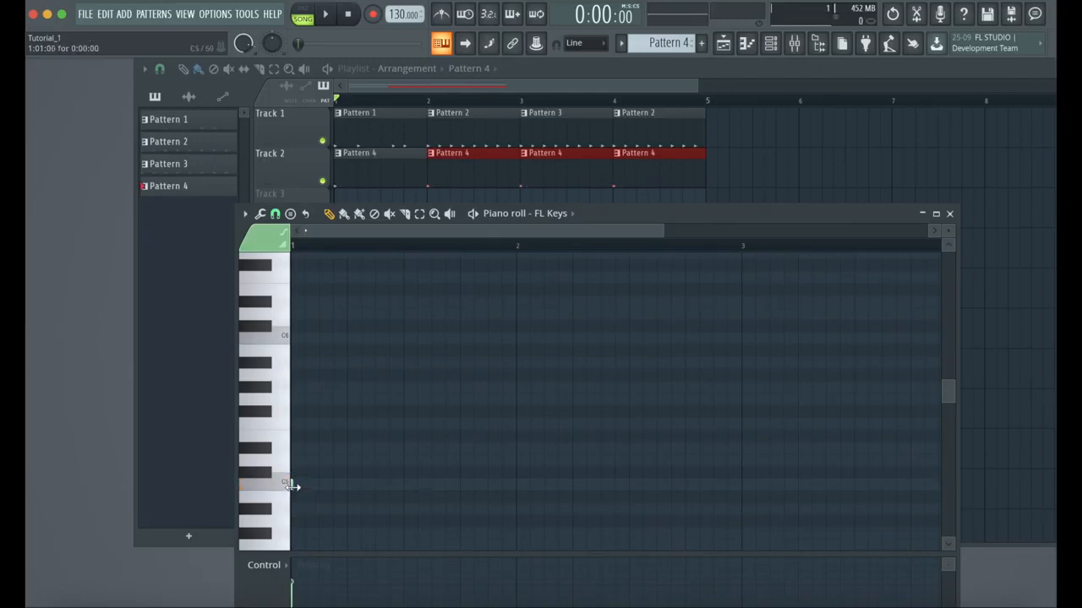
left_click_drag(293, 487, 311, 489)
left_click(770, 43)
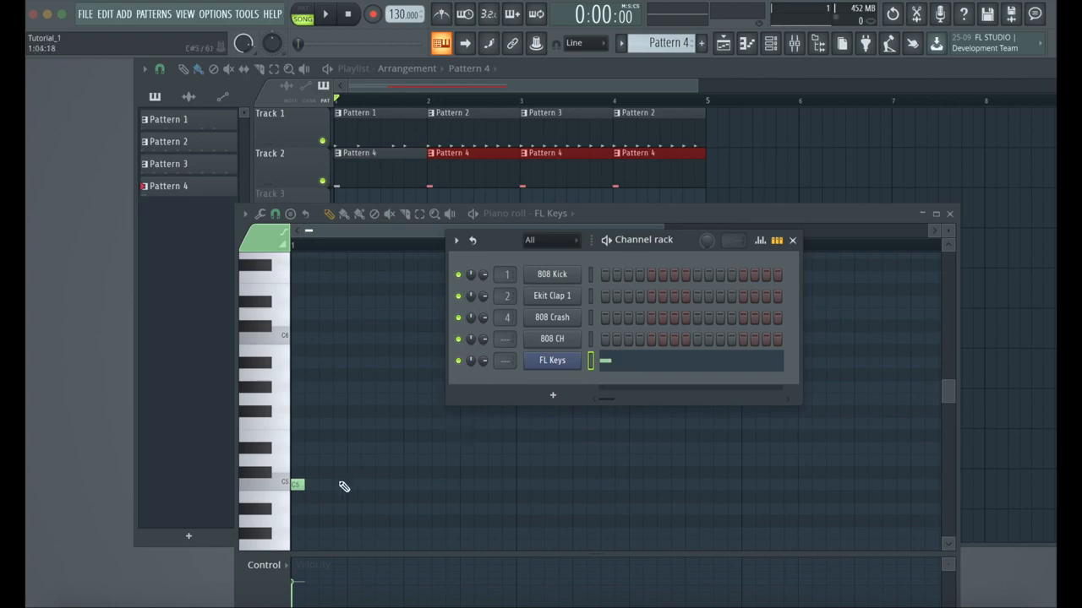
mouse_move(301, 485)
left_mouse_down()
mouse_move(315, 489)
mouse_move(285, 484)
left_mouse_up()
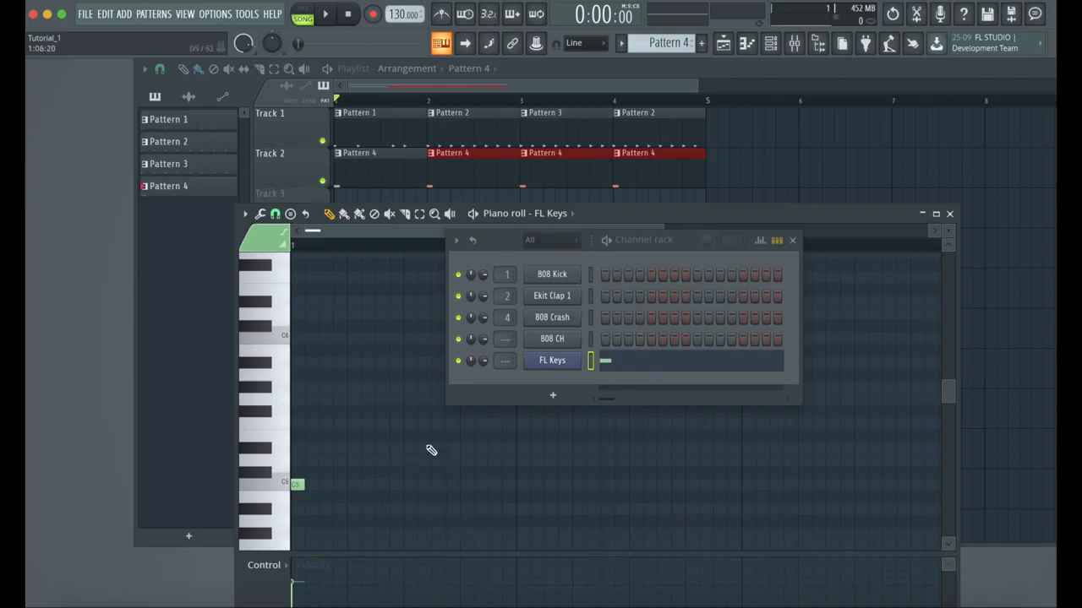
left_click(949, 213)
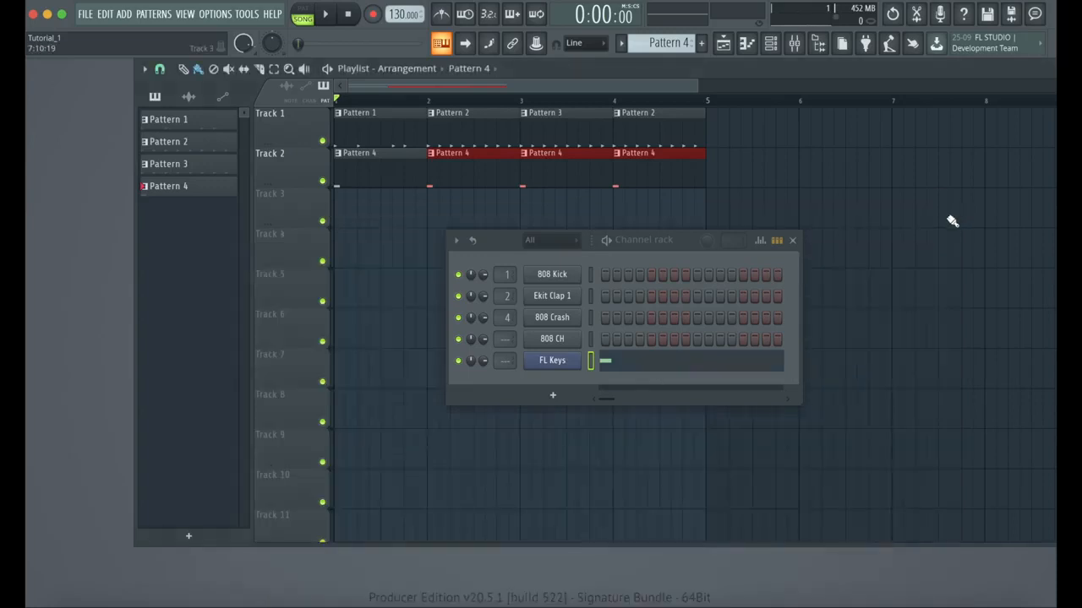
left_click(626, 365)
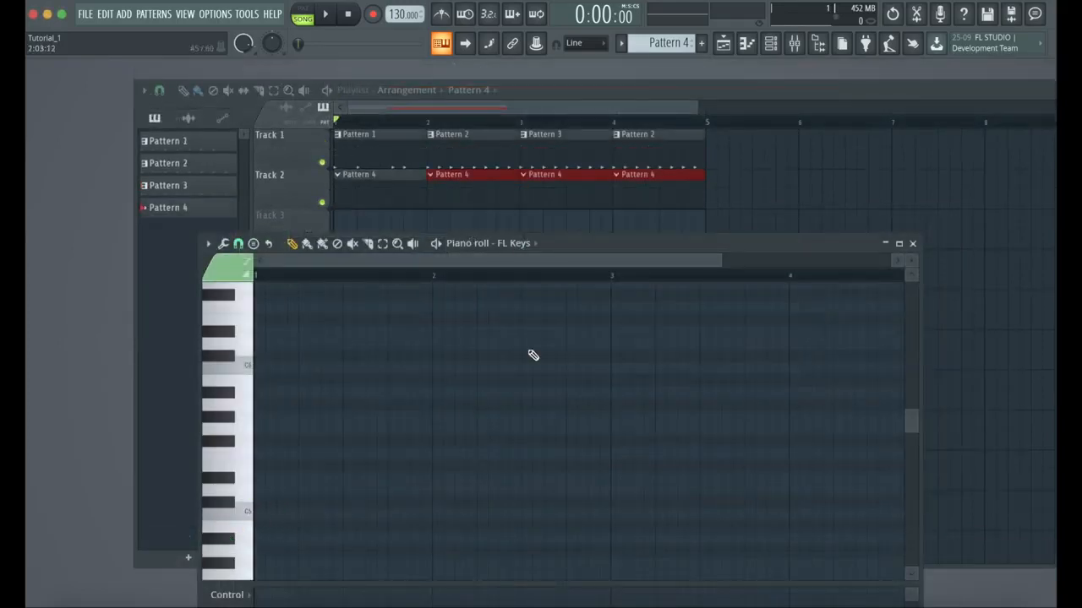
Step: Draw a few scattered trial notes in the FL Keys piano roll and delete them all
left_click(385, 384)
left_click(420, 440)
left_click(588, 417)
right_click(589, 417)
right_click(510, 345)
right_click(420, 441)
right_click(387, 381)
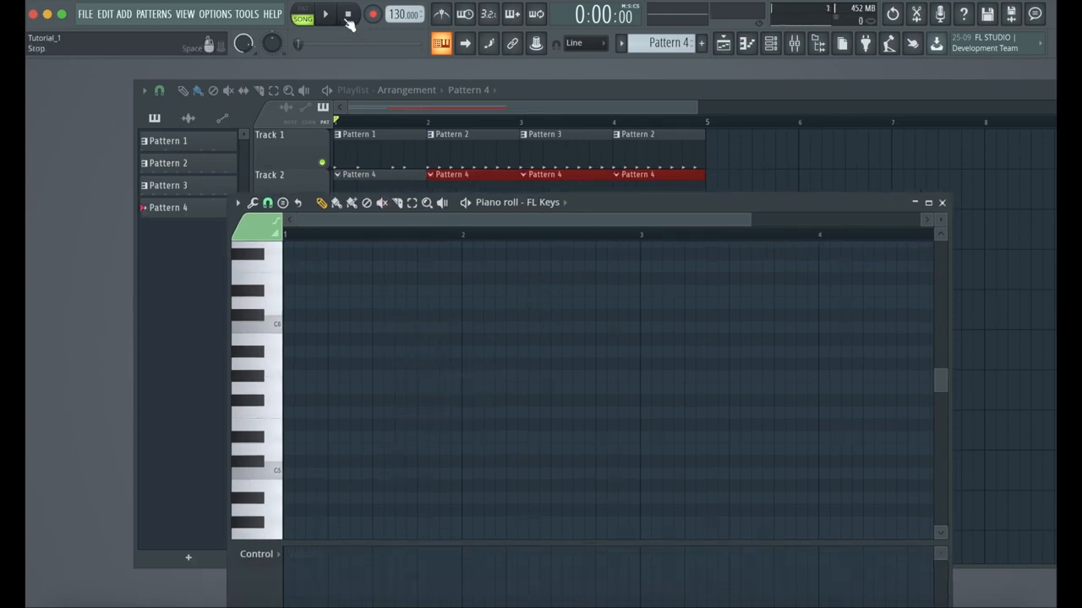
Step: Play the song and compare the playheads in the playlist and piano roll, repositioning the piano roll to see both
left_click(331, 17)
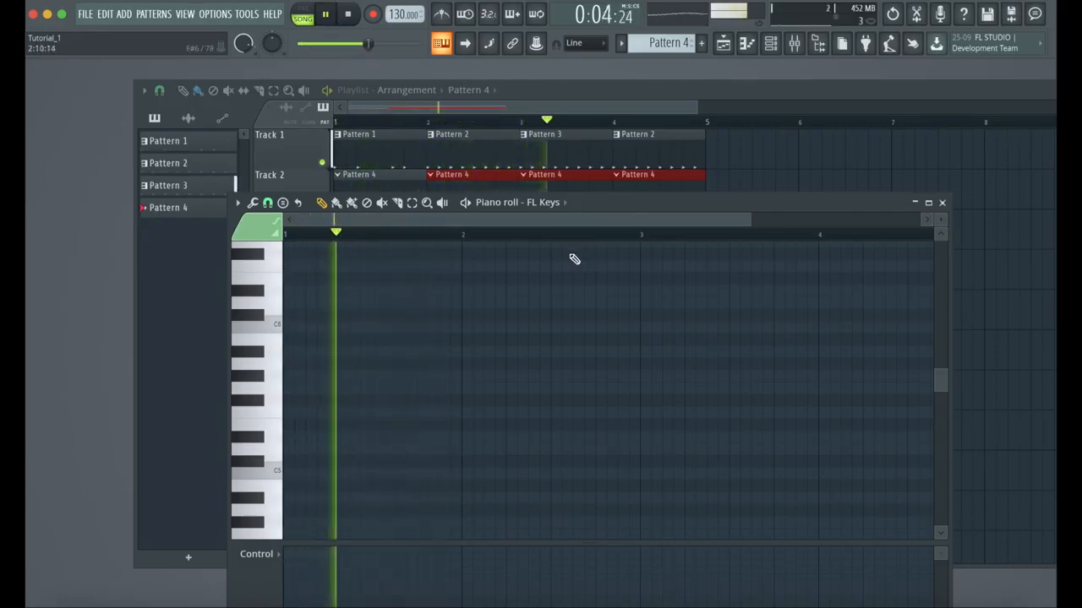
left_click_drag(602, 203, 552, 293)
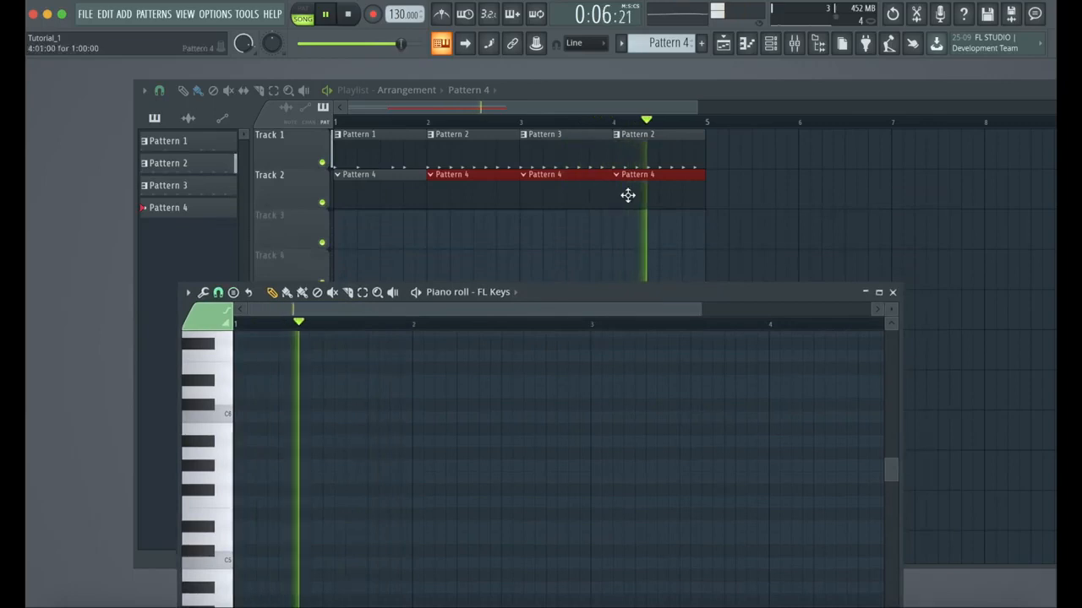
left_click_drag(584, 296, 650, 198)
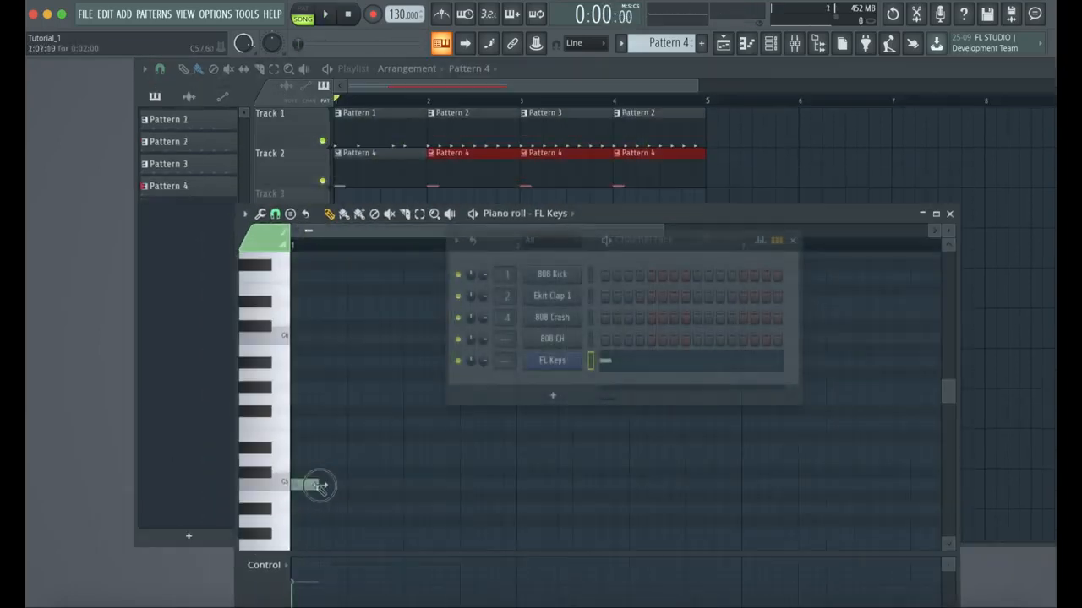
Step: Lengthen the C5 note to four steps, audition a D5 note on step 3, and delete the D5 note
left_click_drag(319, 485, 345, 485)
left_click(324, 485)
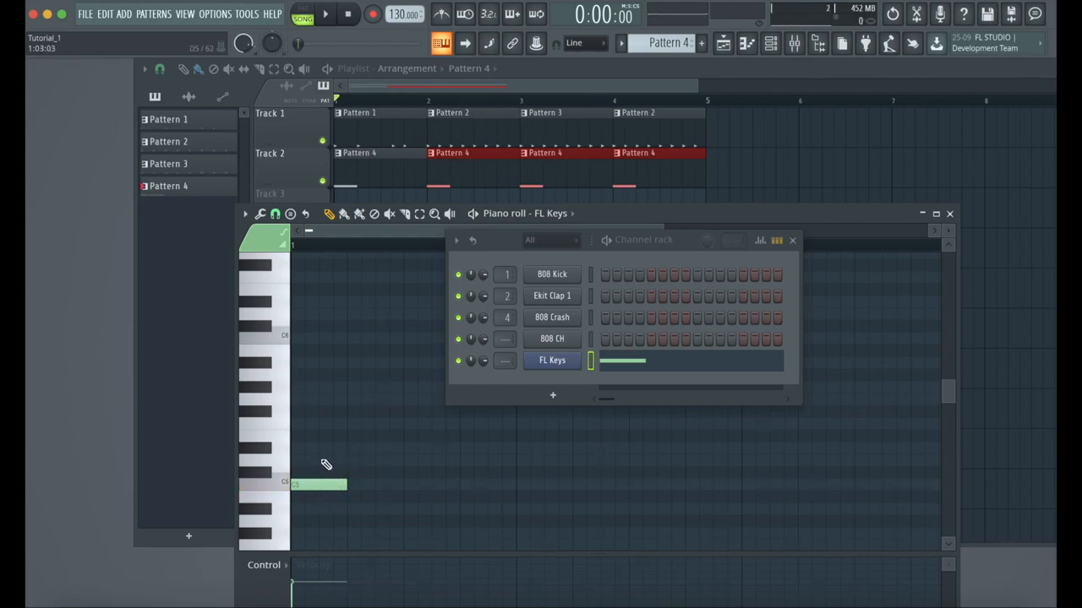
left_click(322, 459)
key("space")
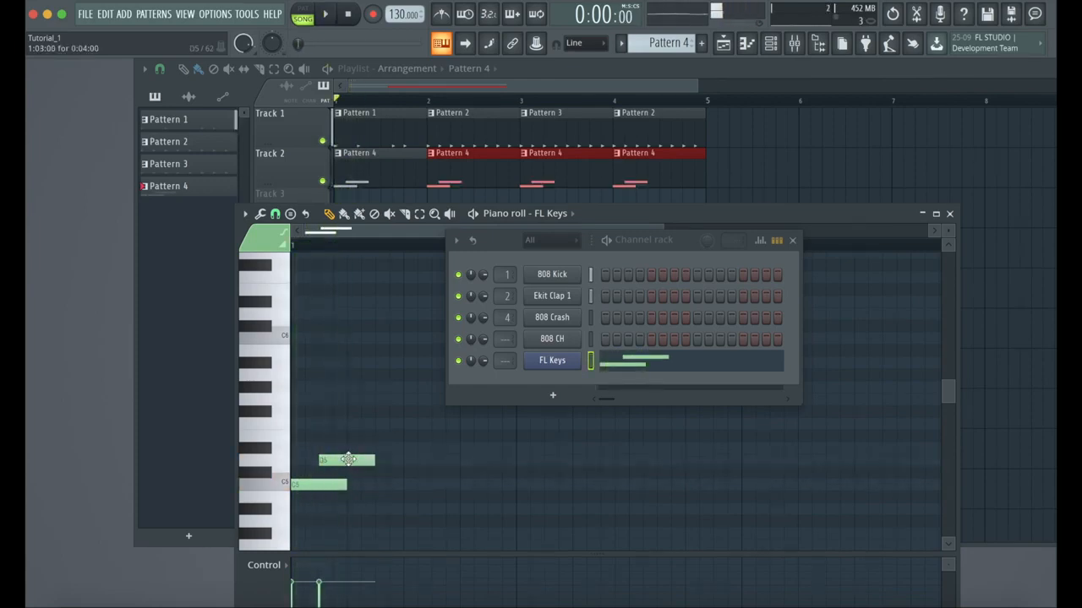
right_click(344, 460)
Step: Add four-step G5 and A#5 notes on steps 3 and 6, shift the A#5 note to step 7, and play the melody
left_click(322, 399)
left_click(359, 362)
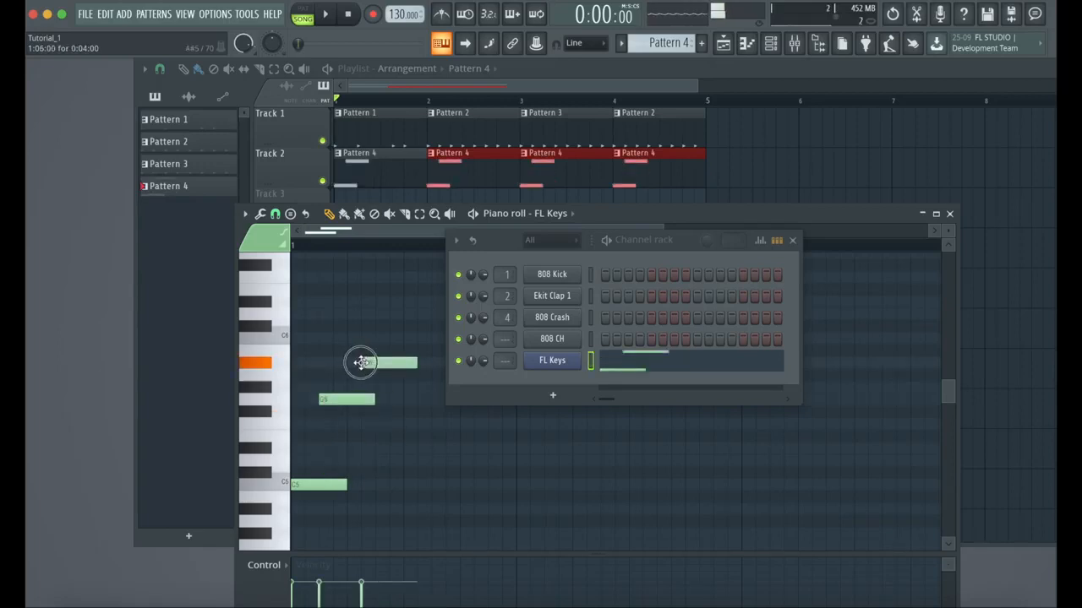
key("space")
key("space")
left_click_drag(389, 363, 404, 363)
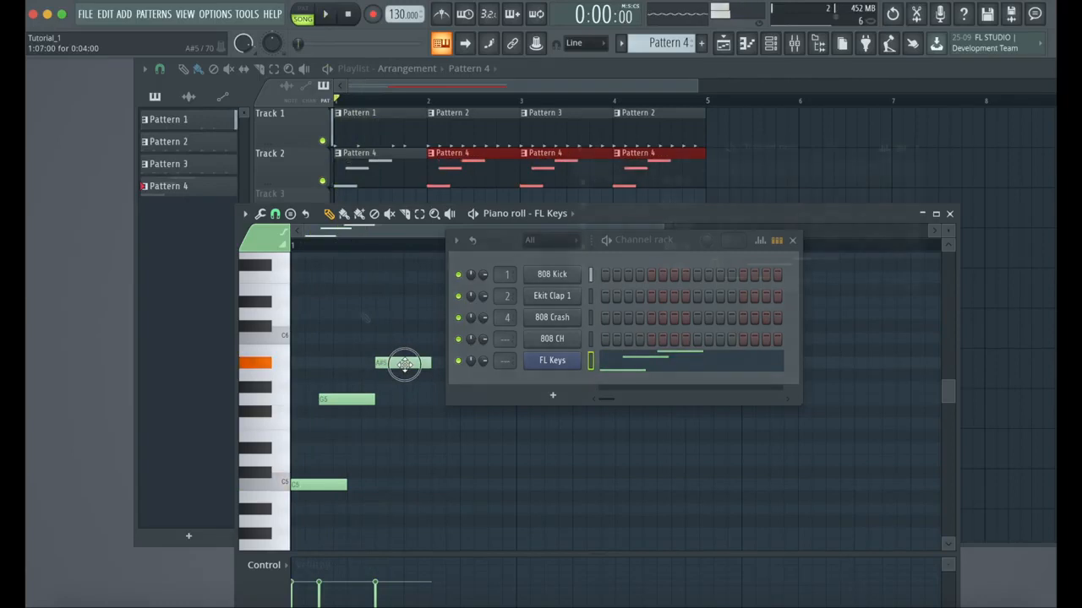
key("space")
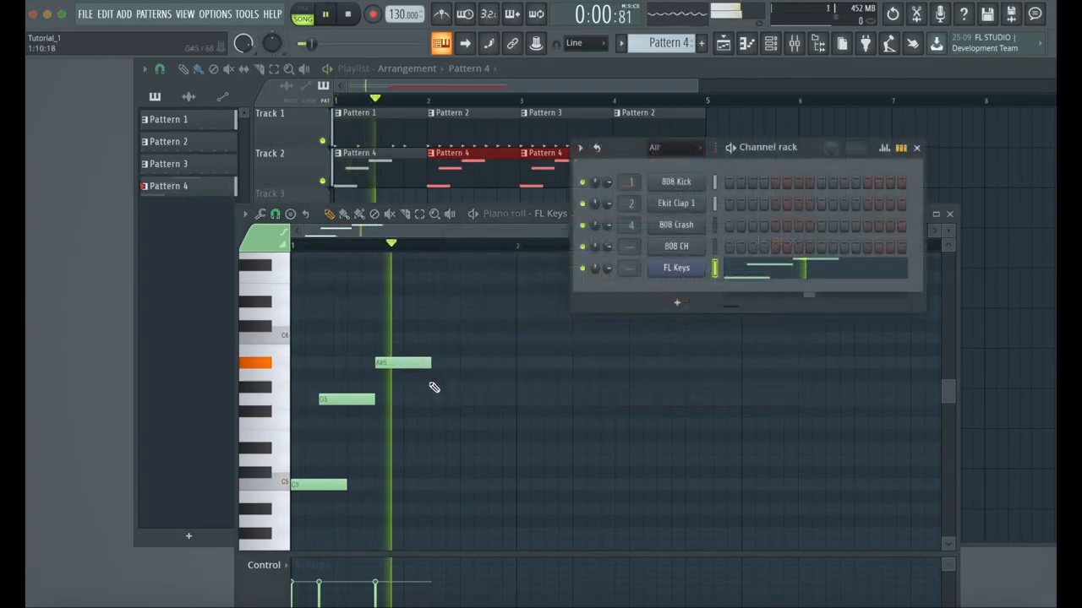
key("space")
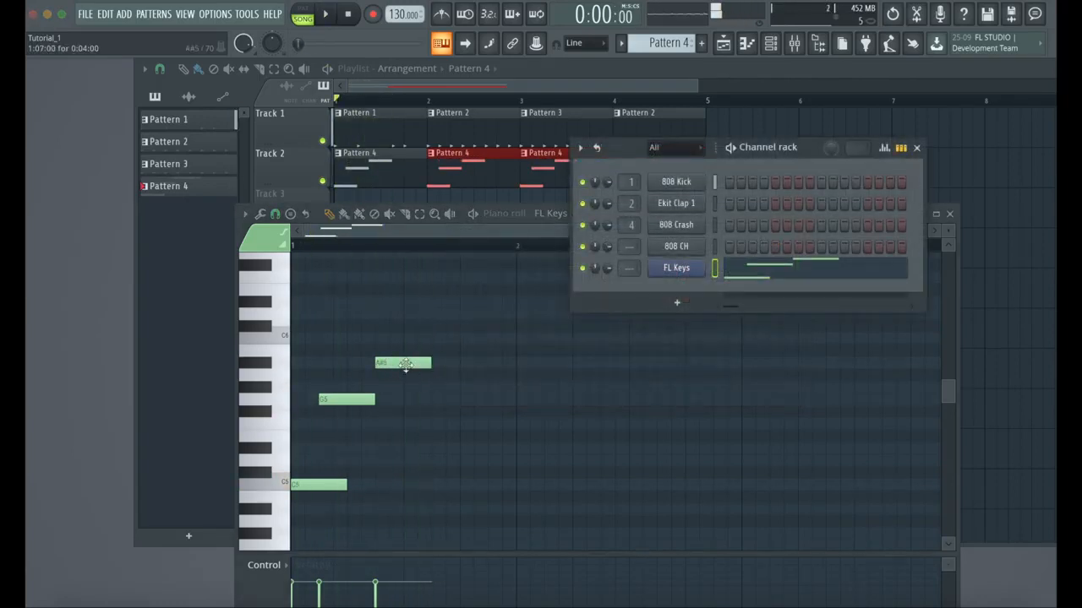
Step: Move the A#5 note to step 5 and lower it to G#5, playing the melody after each change
left_click_drag(410, 363, 380, 365)
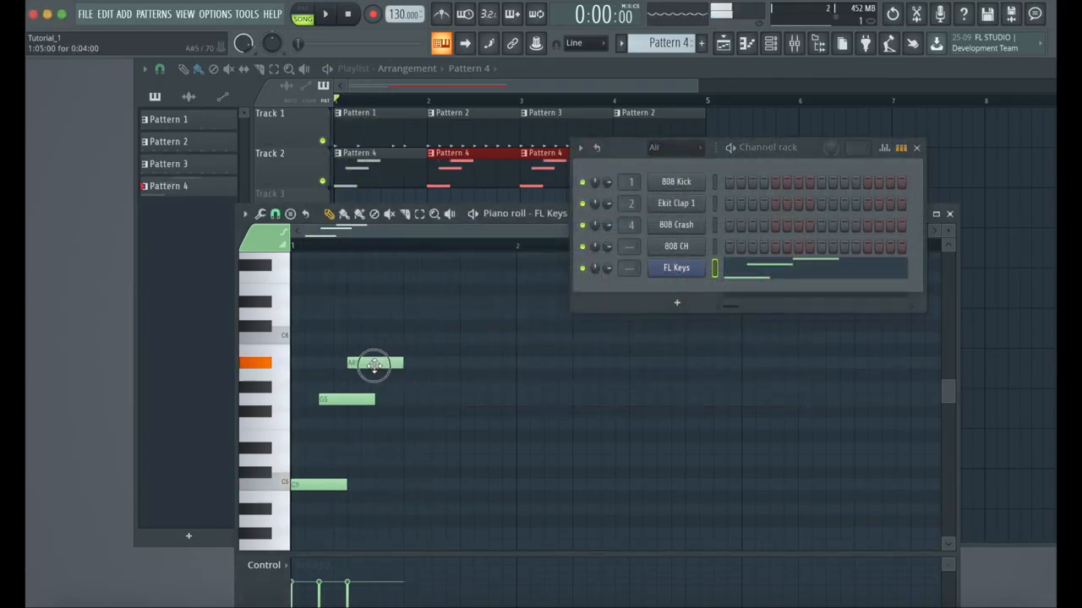
key("space")
key("space")
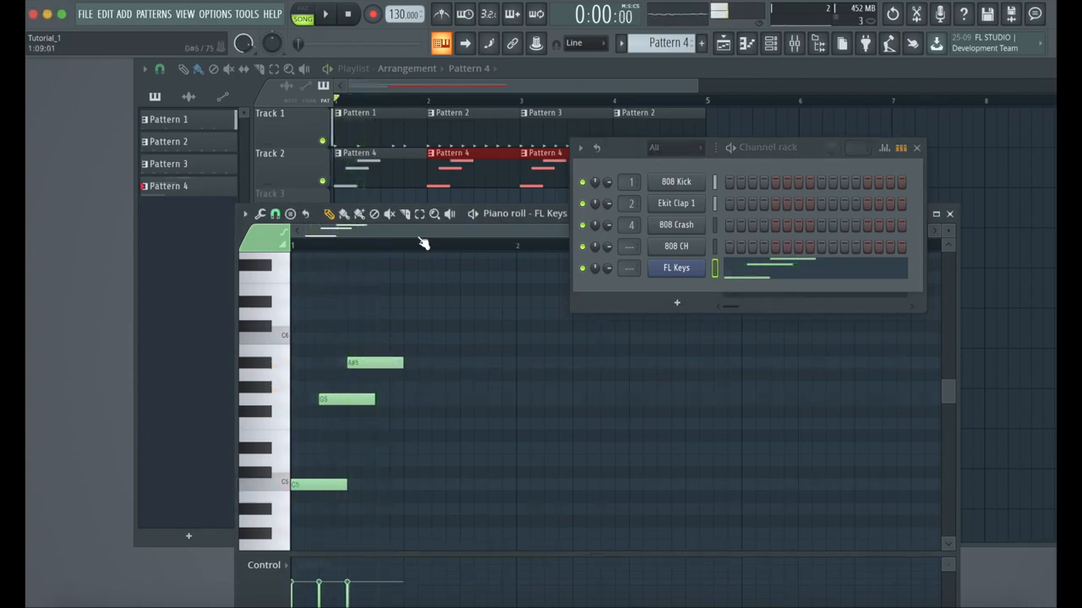
left_click_drag(373, 361, 379, 388)
key("space")
key("space")
key("space")
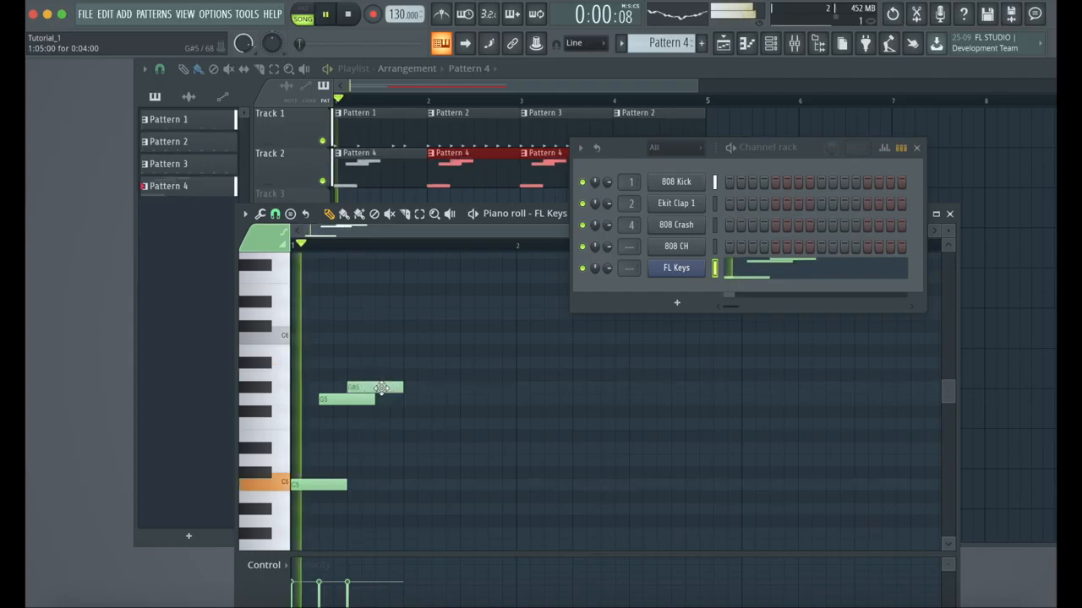
key("space")
Step: Add a two-step C5 note on step 7 of the FL Keys melody and play it back
left_click(406, 424)
left_click_drag(406, 427, 400, 485)
key("space")
key("space")
key("space")
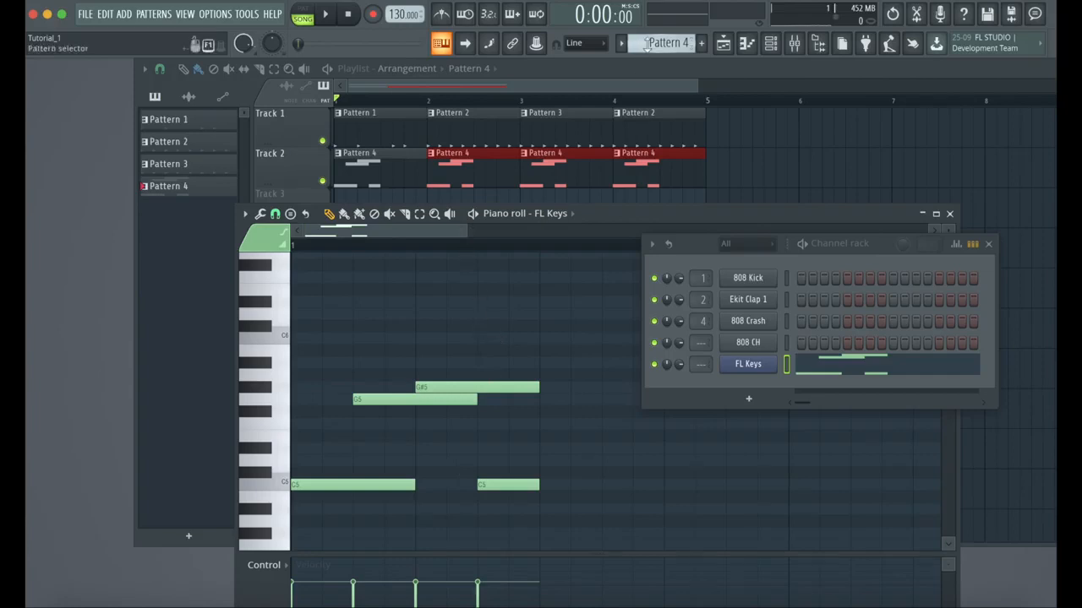
Step: Clone Pattern 4 from the playlist's pattern list
left_click(195, 188)
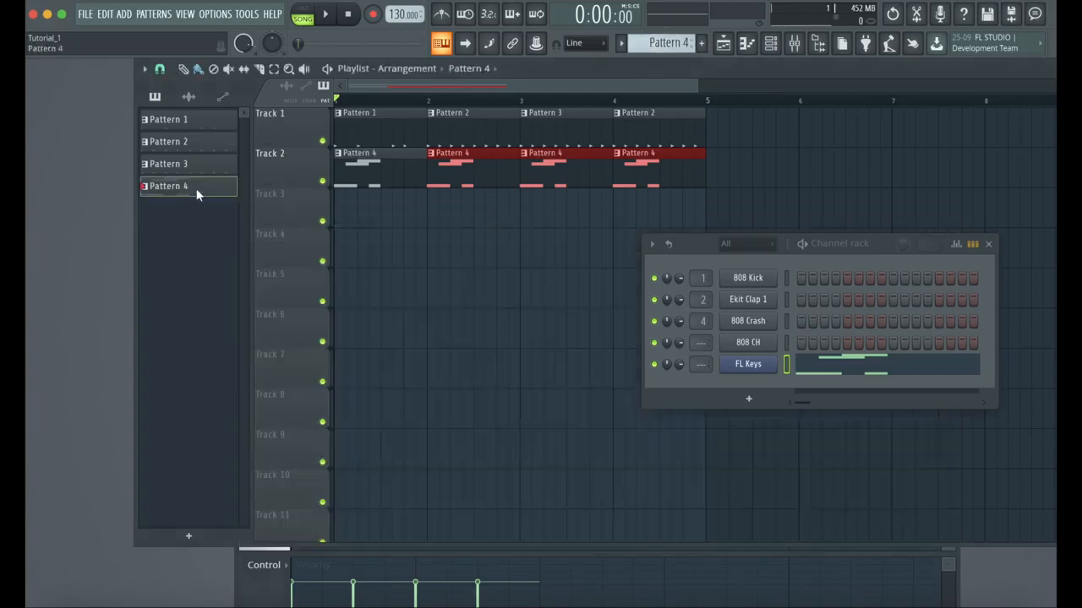
right_click(199, 183)
left_click(253, 355)
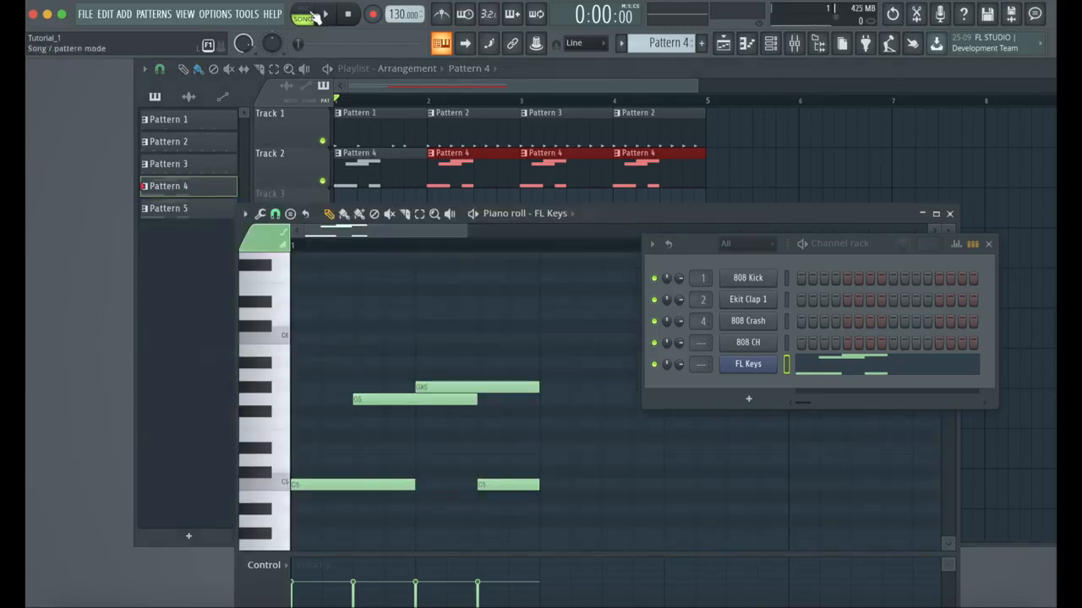
Step: Switch playback to pattern mode, select Pattern 5 for editing, and close the channel rack
left_click(308, 15)
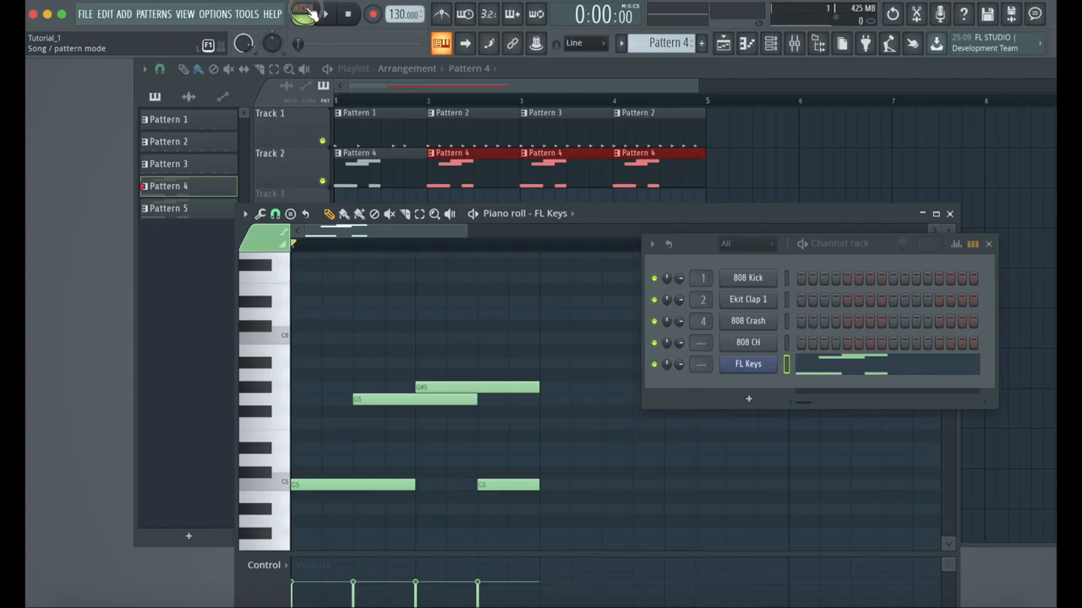
left_click(192, 207)
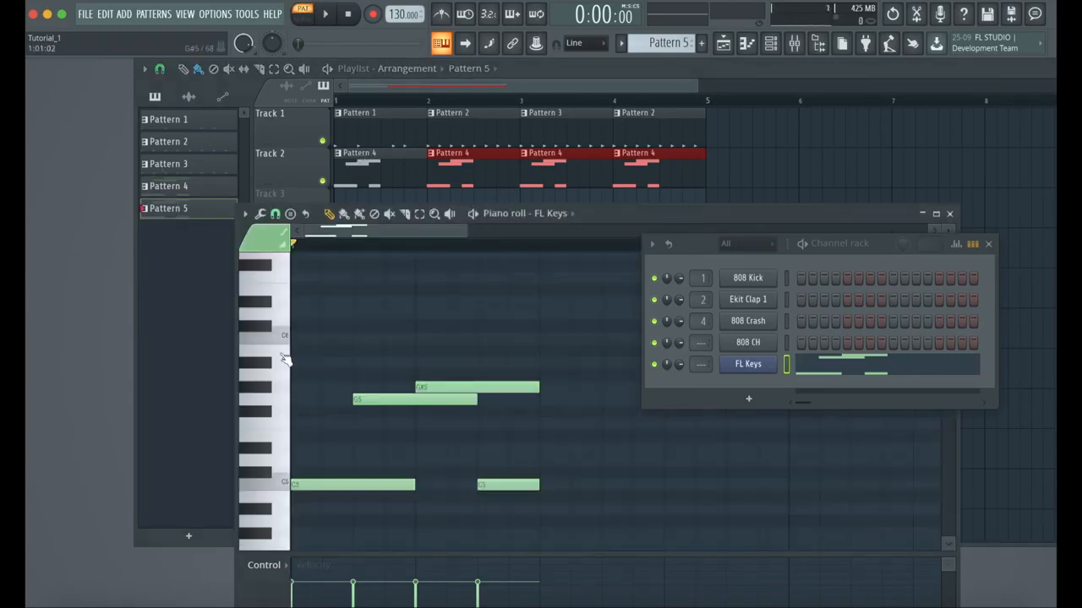
left_click(991, 245)
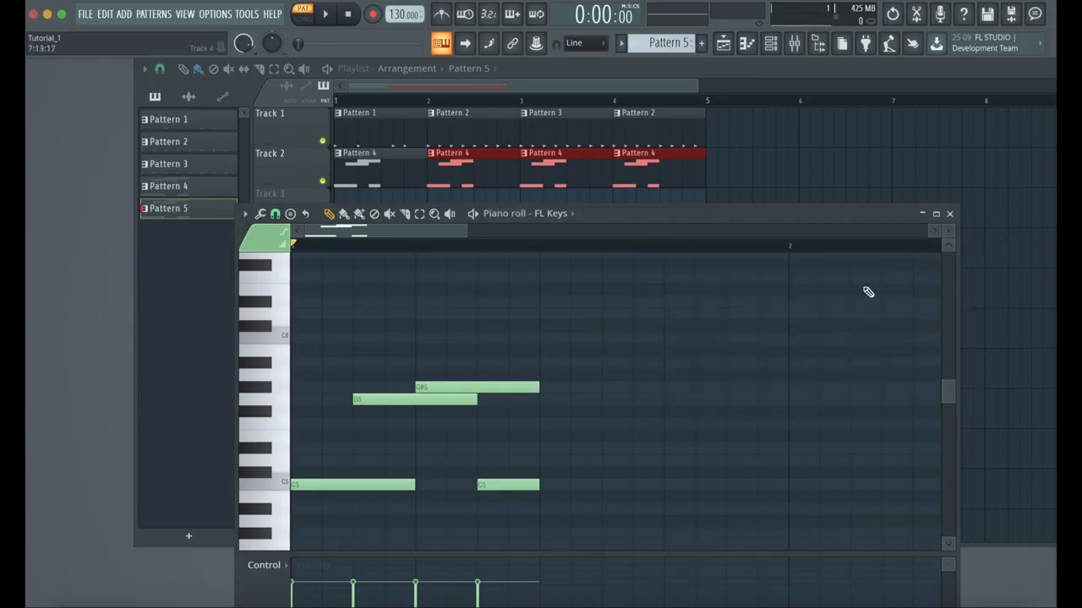
Step: Add a four-step C6 note on step 13 of Pattern 5's FL Keys melody, playing the melody back
key("space")
key("space")
mouse_move(686, 346)
left_mouse_down()
mouse_move(650, 335)
mouse_move(654, 323)
mouse_move(686, 343)
left_mouse_up()
key("space")
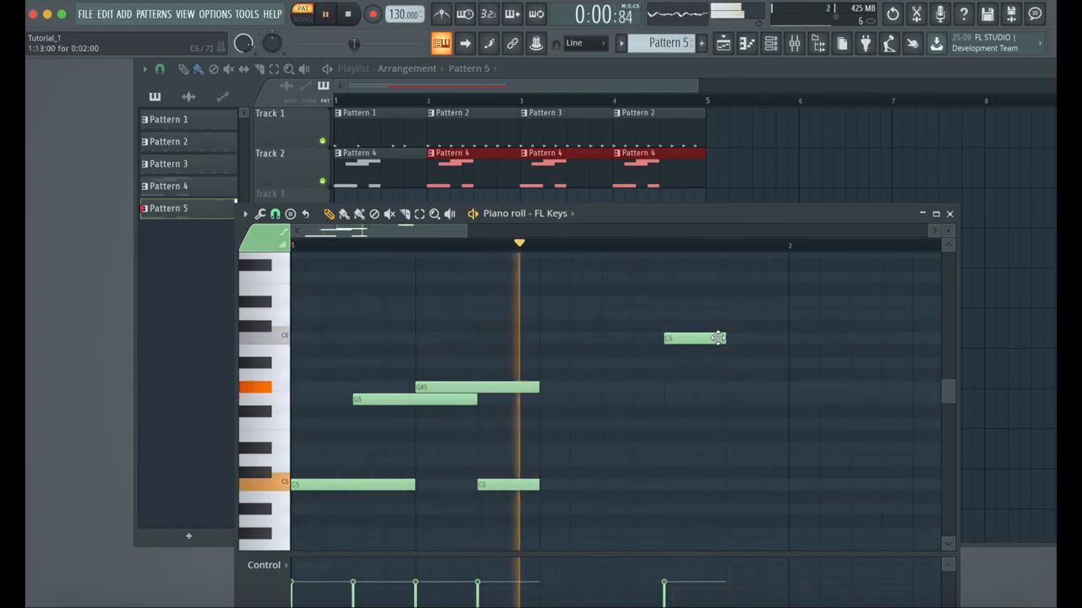
left_click_drag(723, 338, 776, 338)
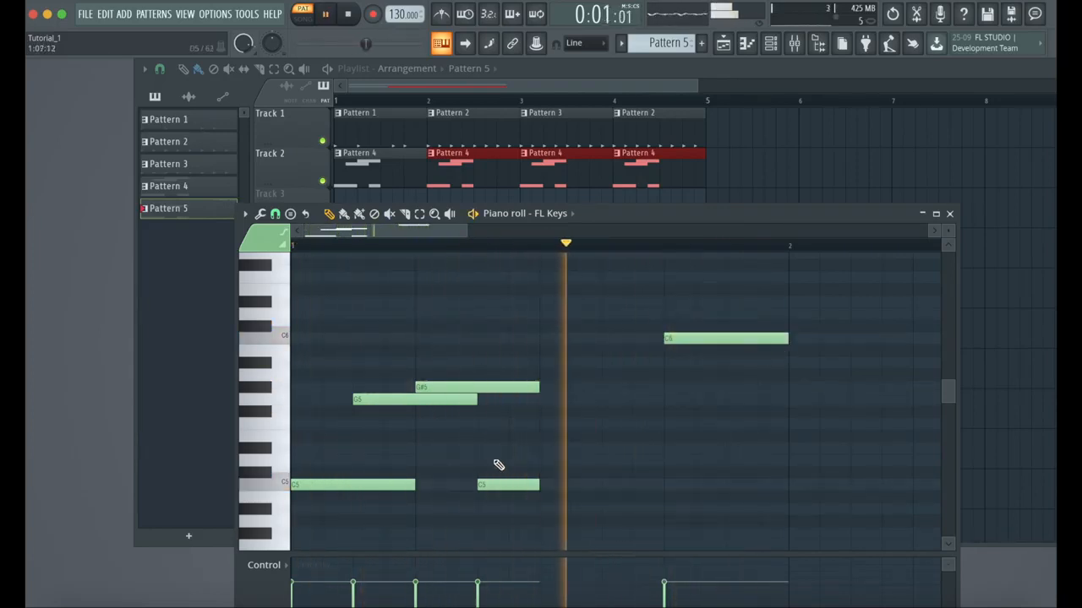
key("space")
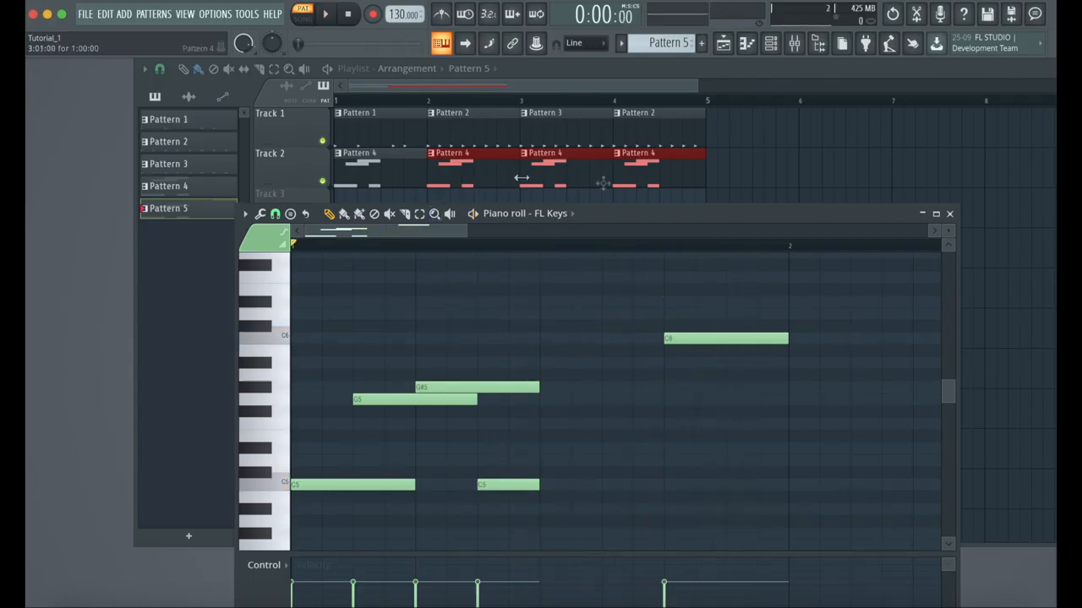
Step: Replace the bar 4 melody clip on Track 2 with Pattern 5 and play the arrangement in song mode
right_click(651, 166)
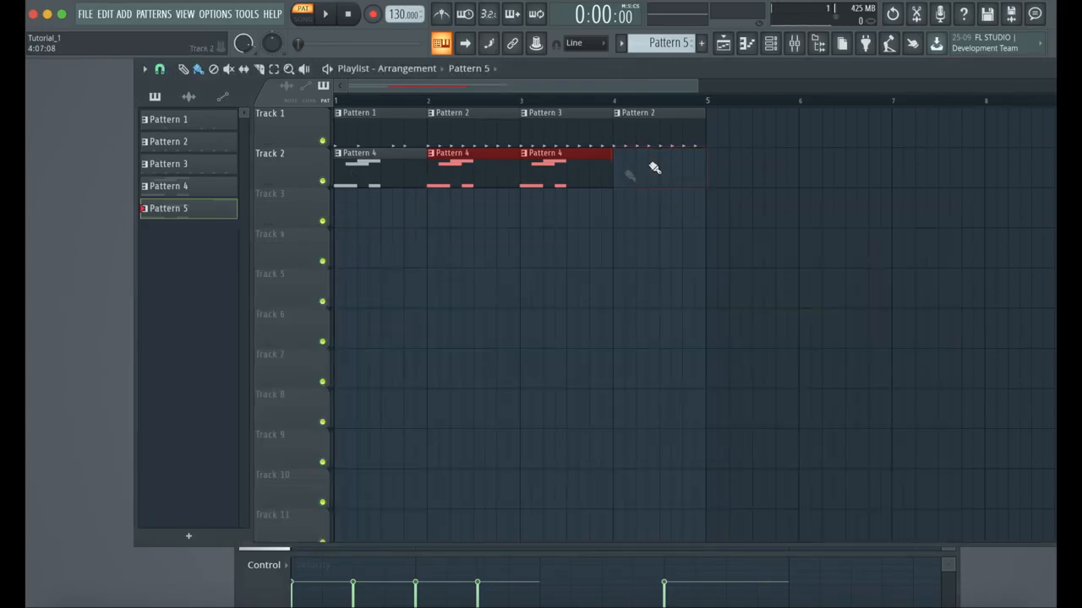
left_click_drag(646, 181, 673, 183)
key("l")
left_click(519, 101)
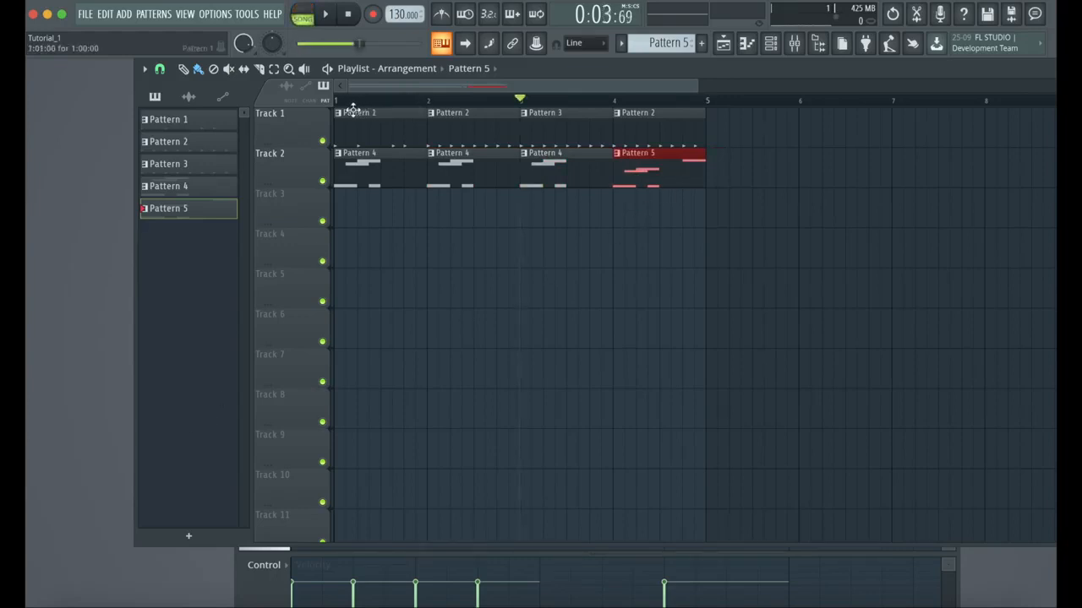
mouse_move(524, 101)
left_mouse_down()
mouse_move(406, 108)
mouse_move(530, 116)
mouse_move(357, 111)
mouse_move(541, 113)
mouse_move(524, 115)
left_mouse_up()
key("space")
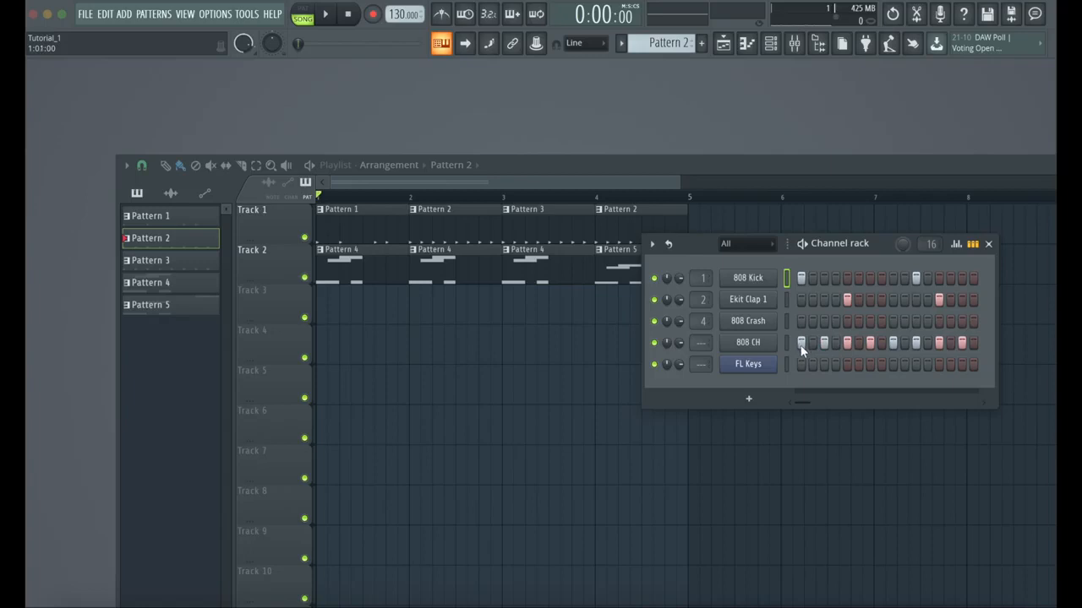
Step: Clear all 808 CH hits in Pattern 2 and refill the channel on every second step
left_click_drag(801, 350, 988, 359)
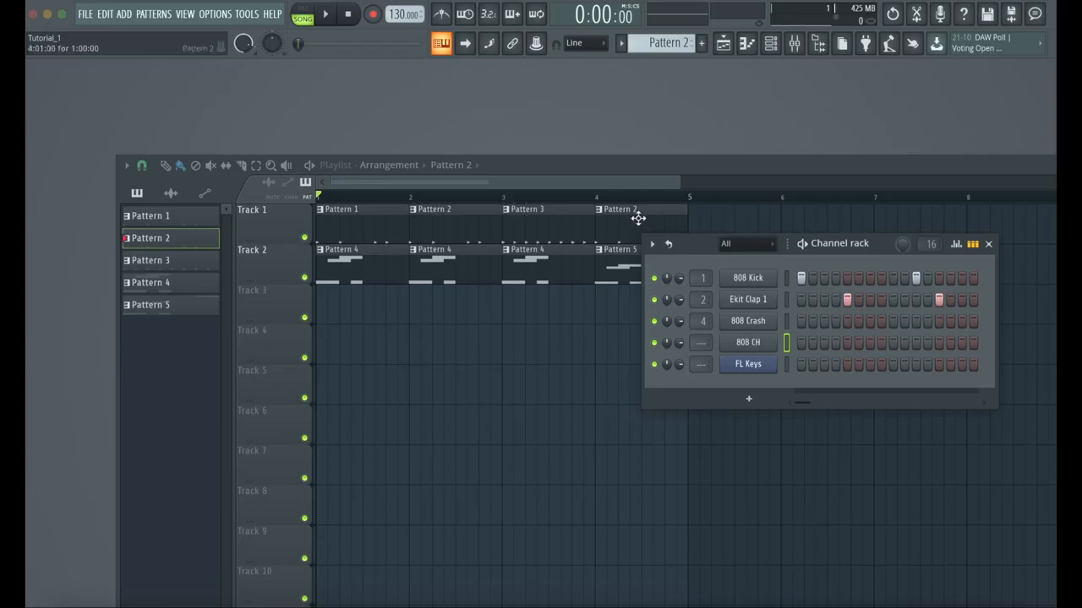
left_click_drag(874, 259, 662, 418)
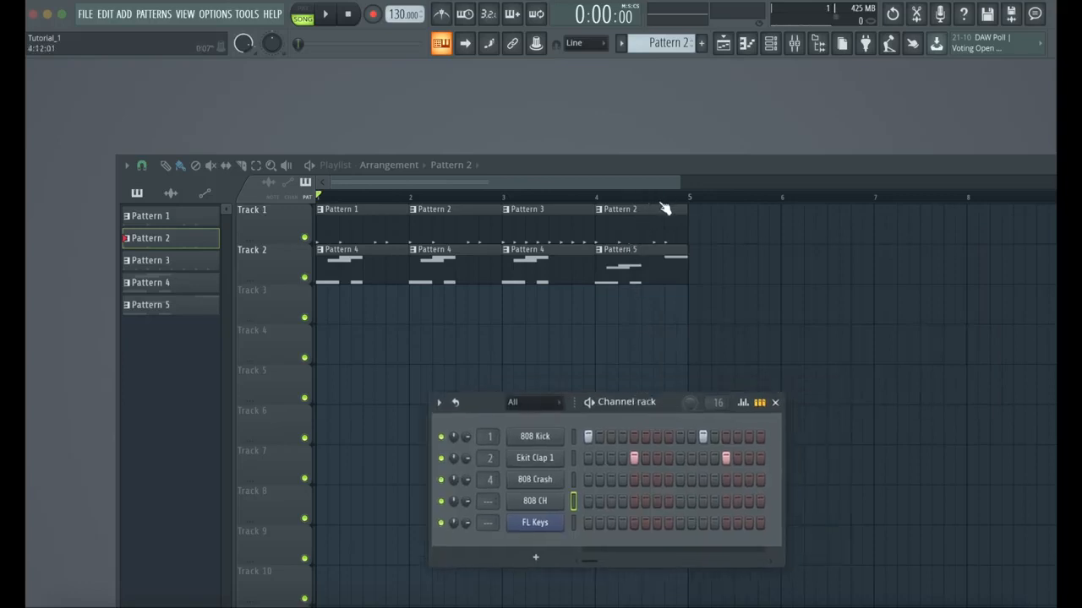
right_click(565, 510)
left_click(720, 472)
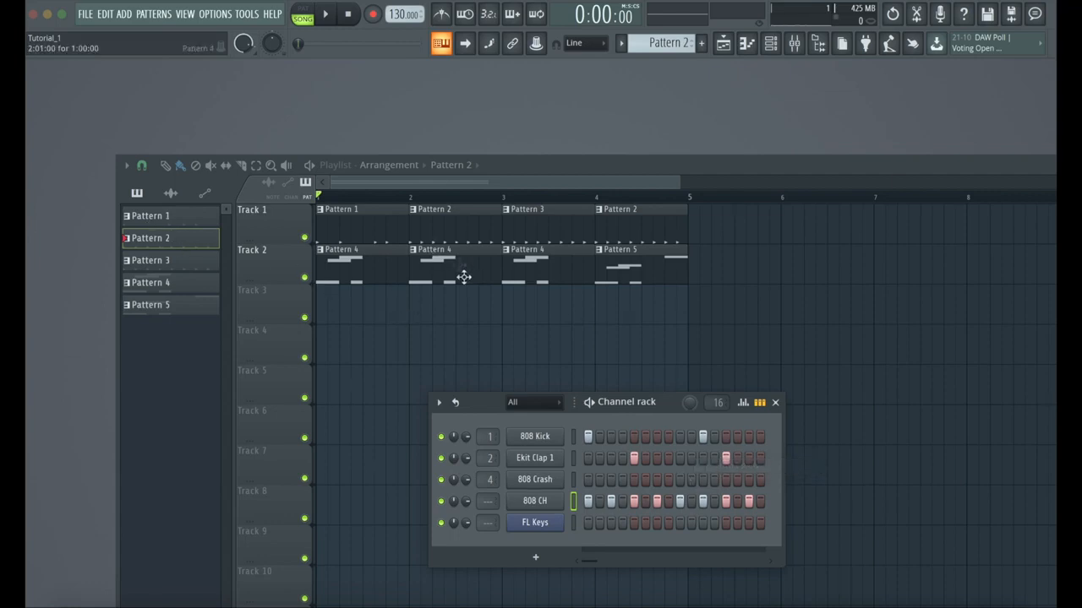
Step: Clone Pattern 2 in the playlist's pattern list and remove all 808 CH hits from the clone
right_click(178, 238)
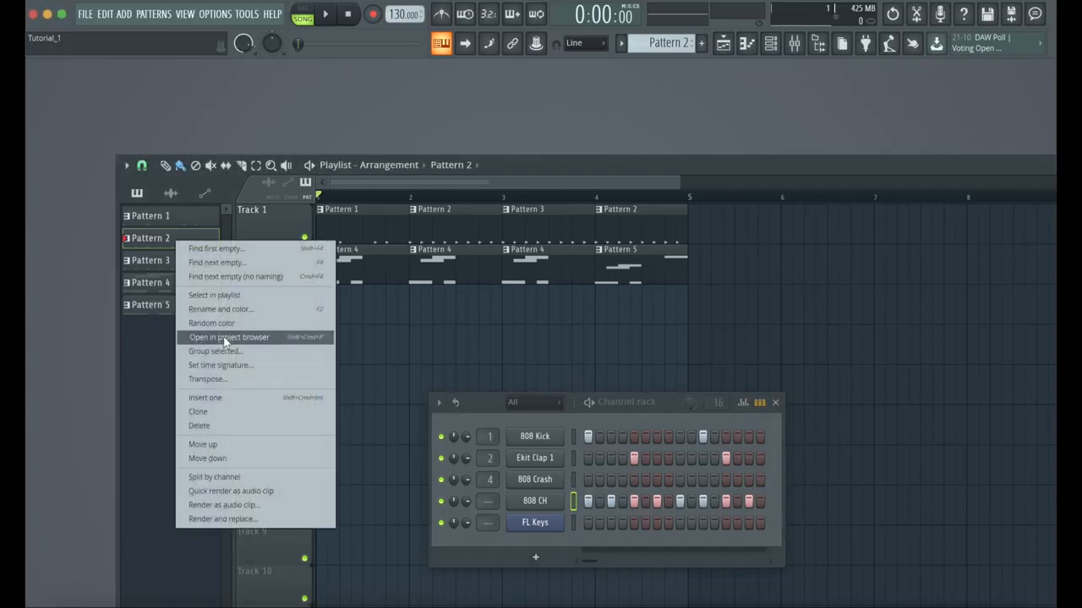
left_click(213, 412)
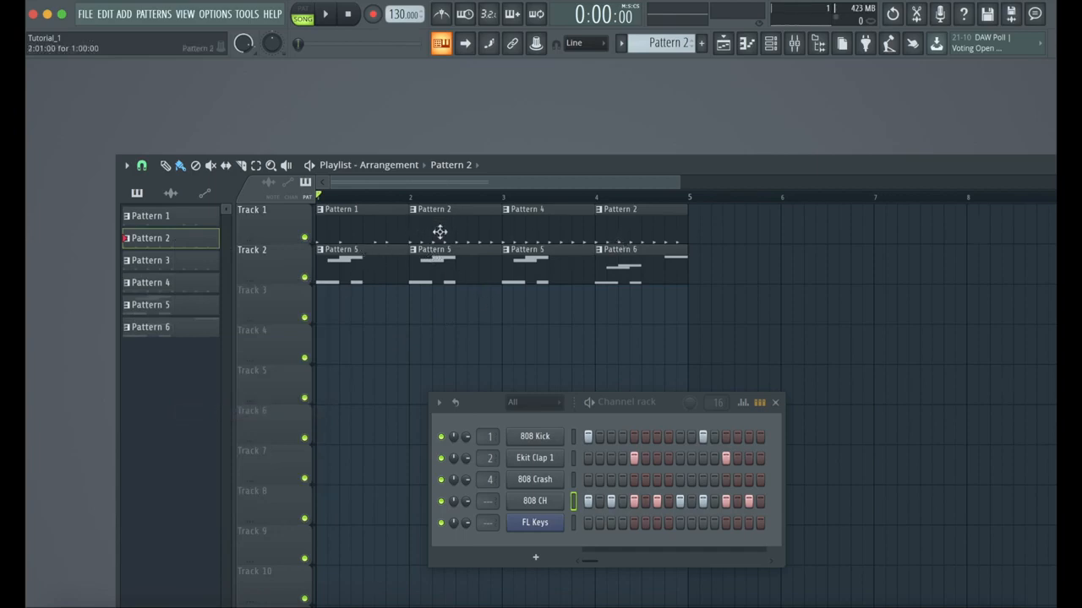
left_click(205, 257)
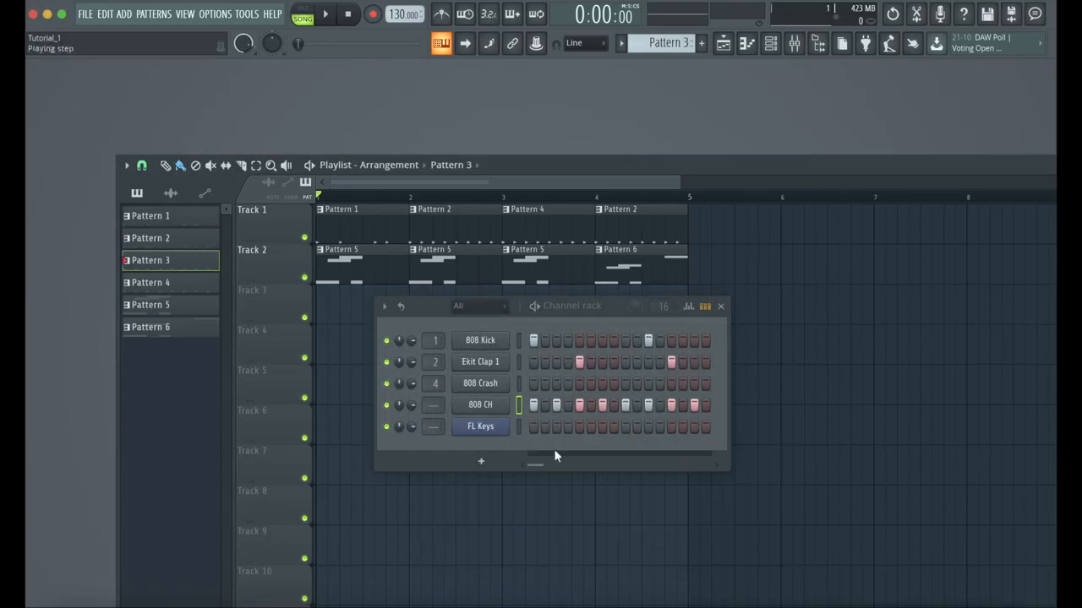
left_click_drag(534, 409, 738, 401)
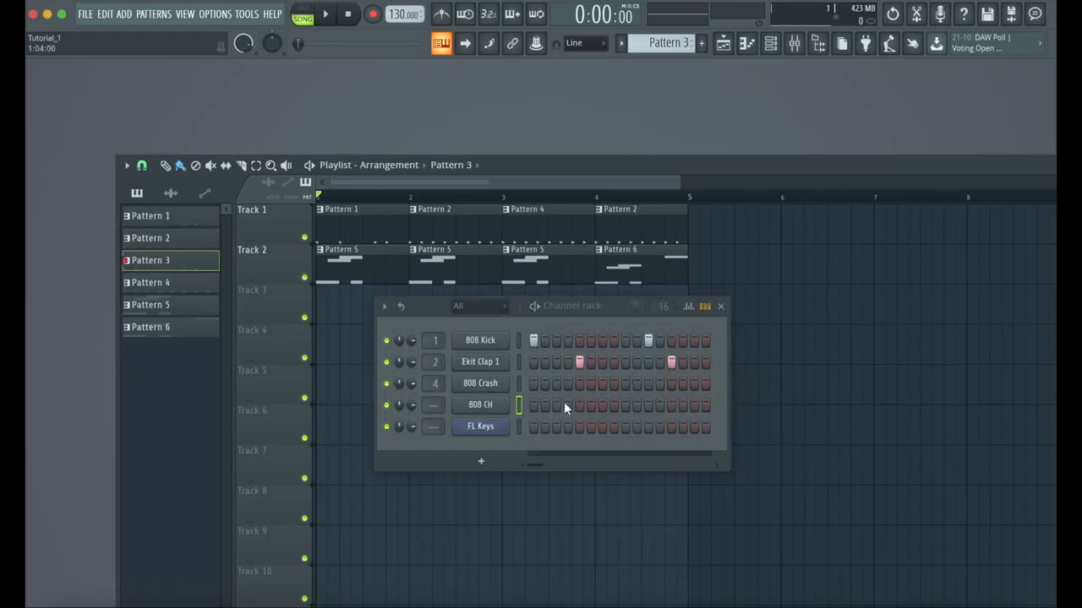
Step: Replace the bar 2 drum clip on Track 1 with Pattern 3 and play the arrangement
right_click(450, 222)
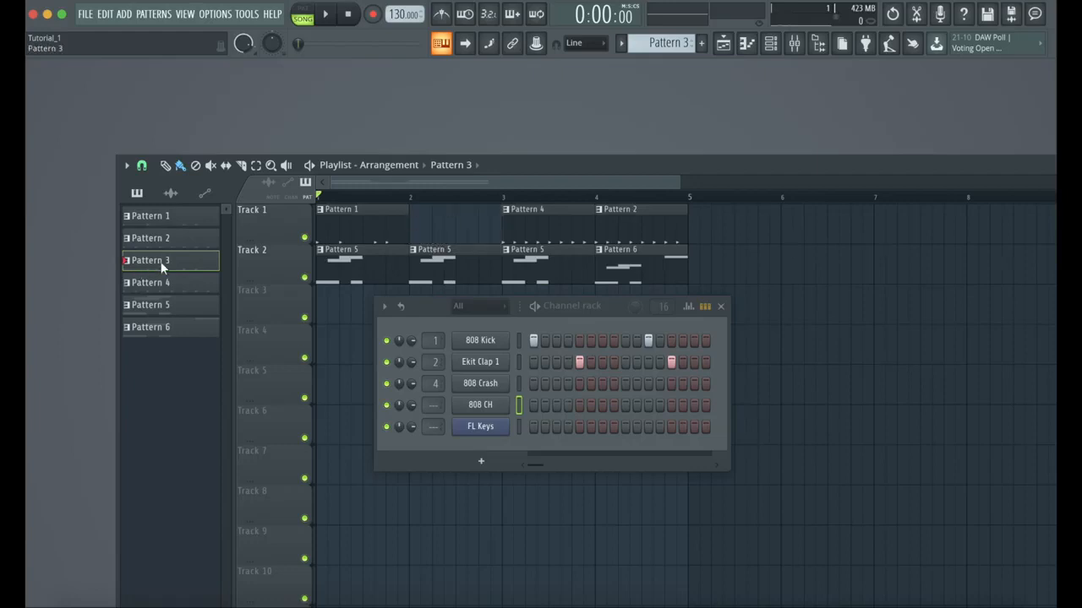
left_click(420, 231)
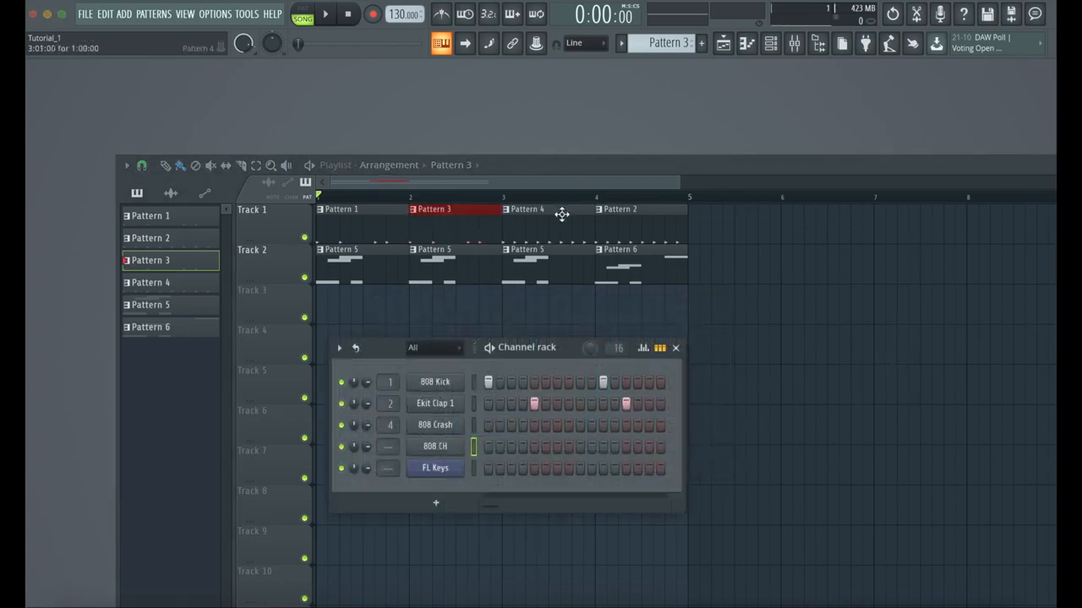
key("space")
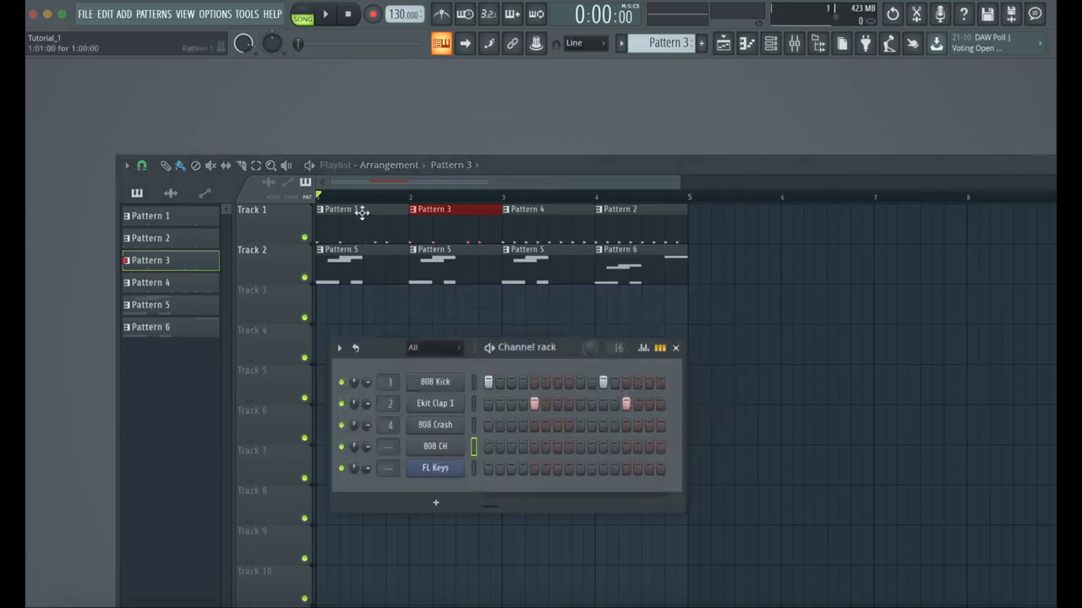
Step: Add an 808 Crash hit on step 1 of Pattern 1 and play the arrangement
left_click(361, 213)
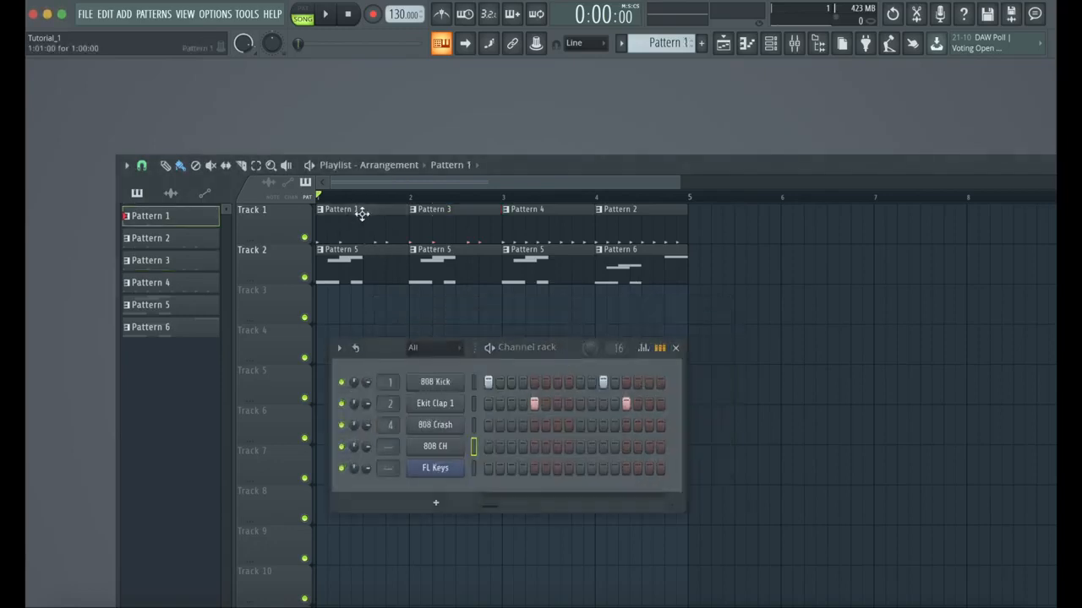
left_click(489, 426)
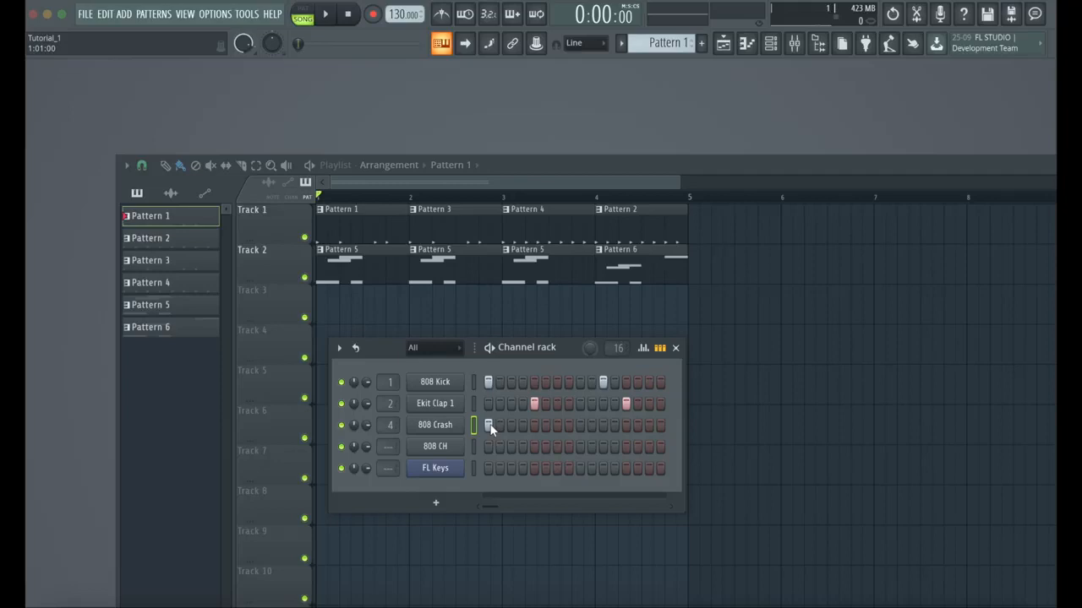
key("space")
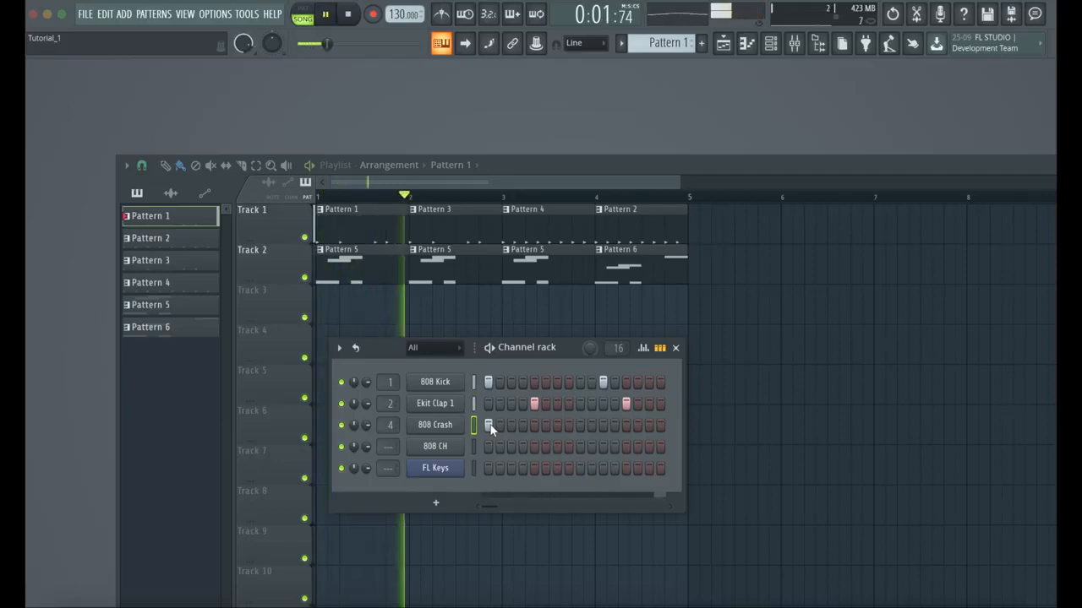
Step: Stop playback, show the browser, and remove the 808 Crash hit from Pattern 1
left_click(676, 347)
key("space")
left_click(817, 47)
left_click(771, 47)
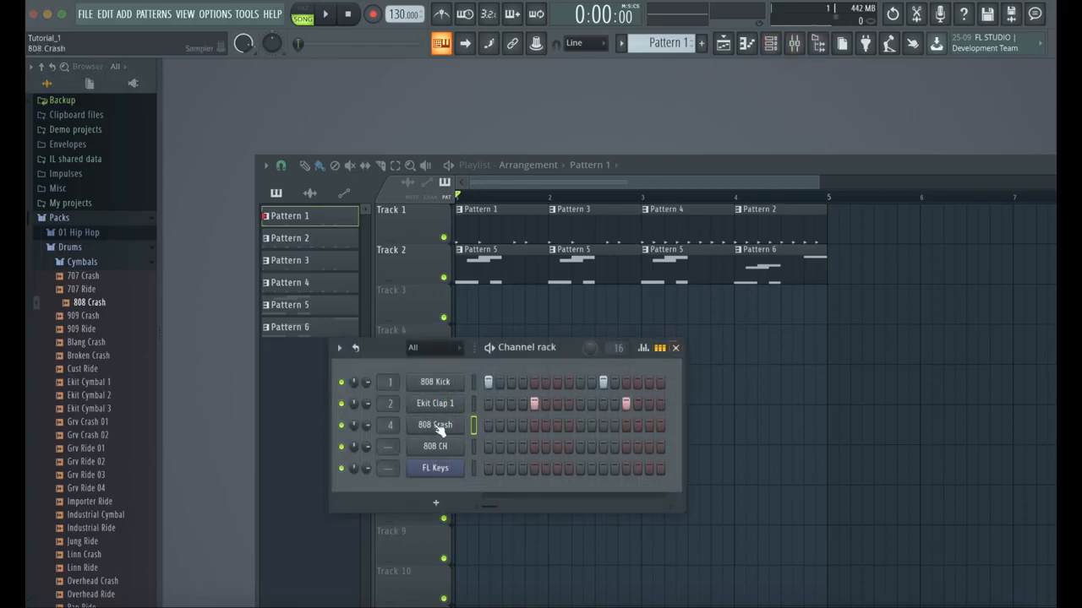
left_click(675, 347)
Step: Place the 808 Crash sample from the browser at the start of Track 3 and play the arrangement
left_click_drag(106, 309, 466, 314)
left_click_drag(465, 313, 465, 314)
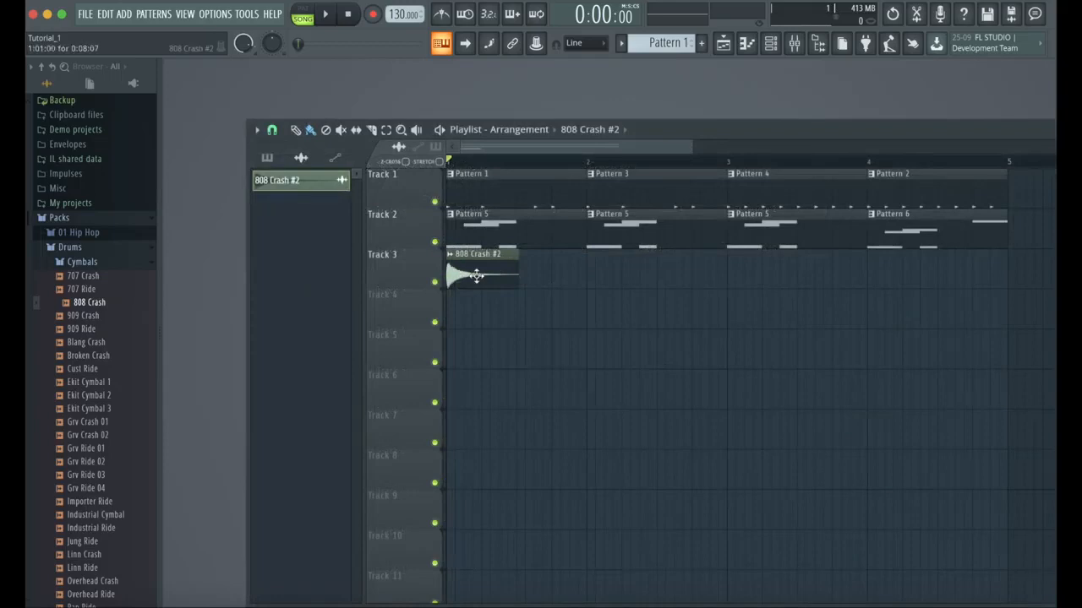
left_click(328, 15)
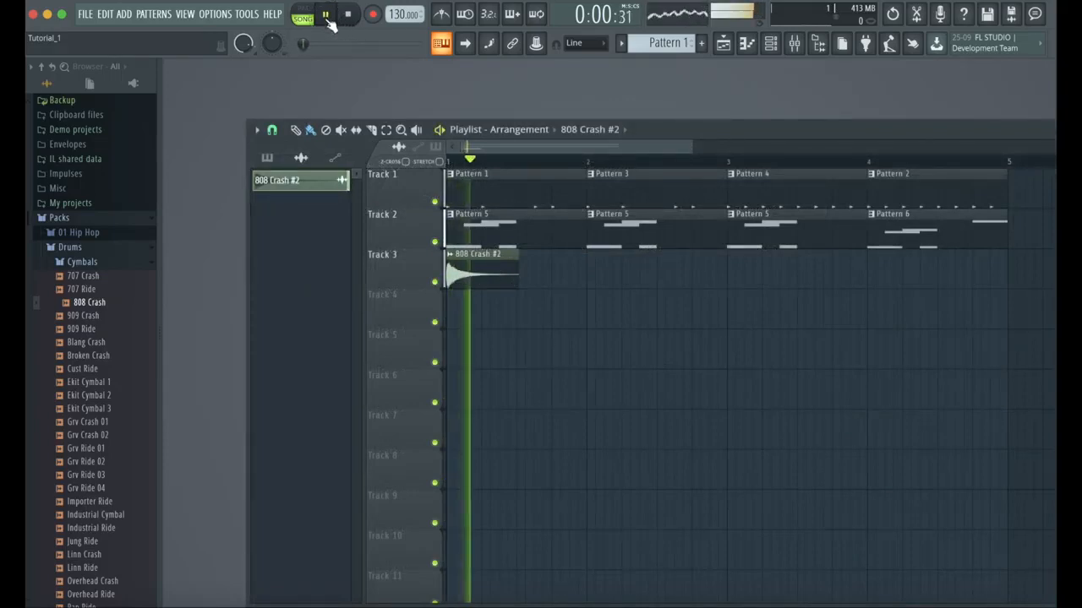
left_click(349, 15)
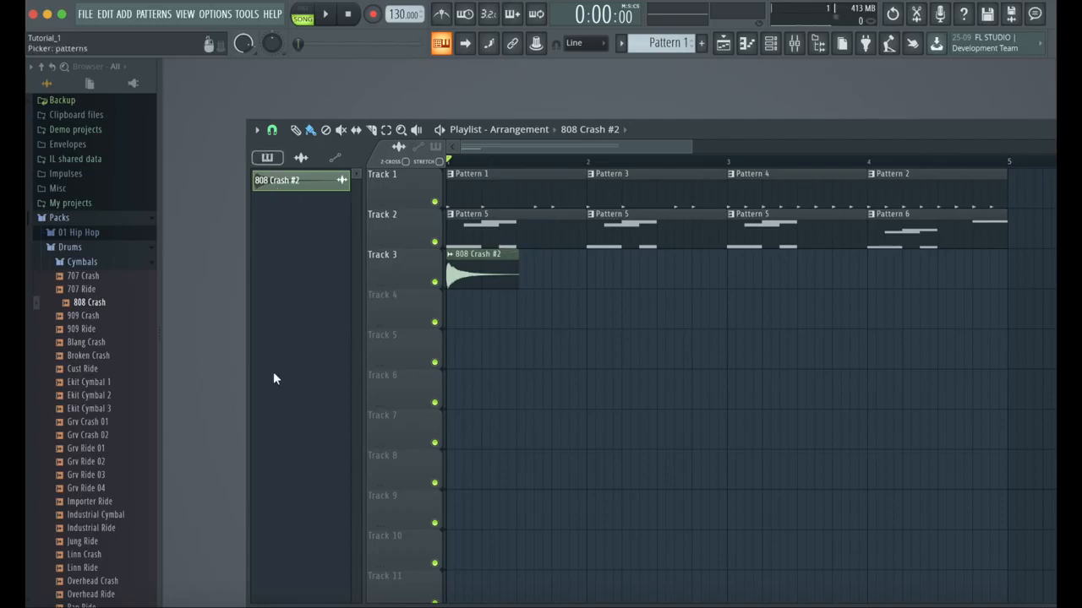
Step: Try placing extra 808 Crash clips from the audio clip picker on the empty playlist tracks, then delete them
left_click(271, 162)
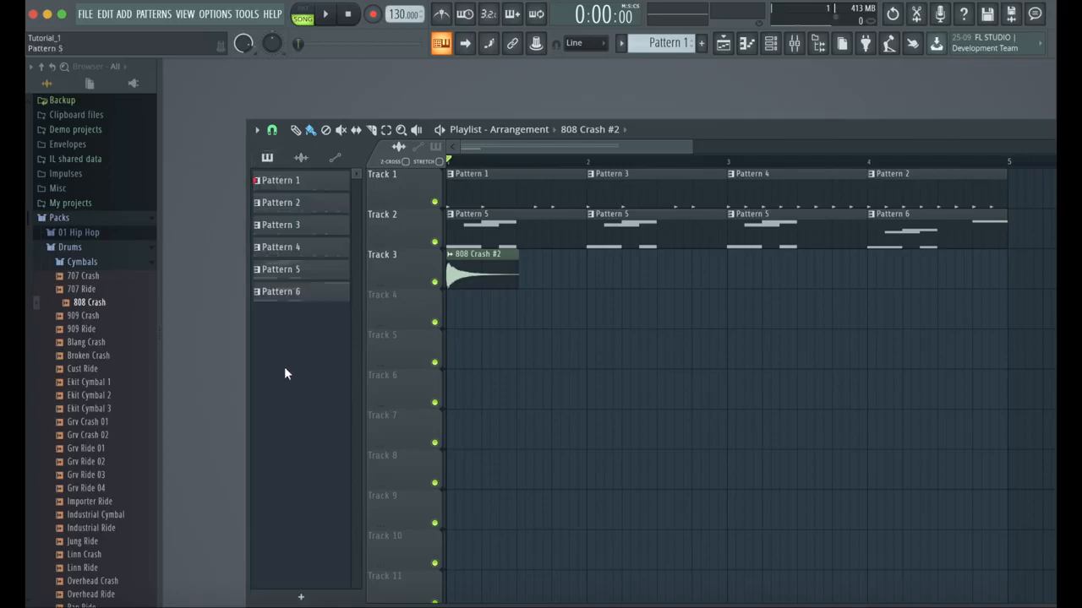
left_click(301, 160)
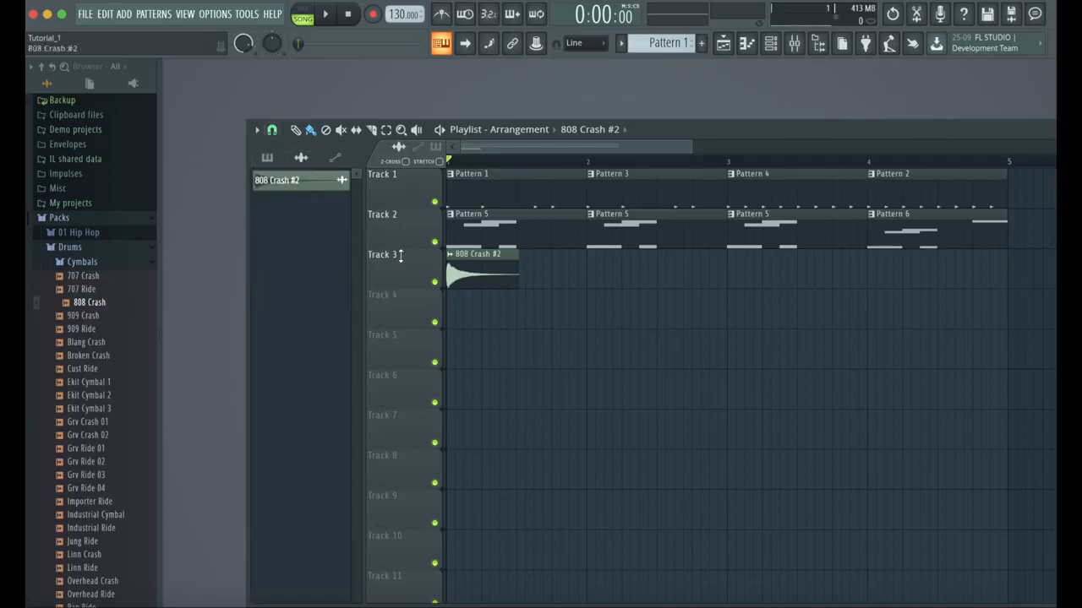
left_click_drag(275, 183, 556, 314)
right_click(577, 314)
left_click(509, 389)
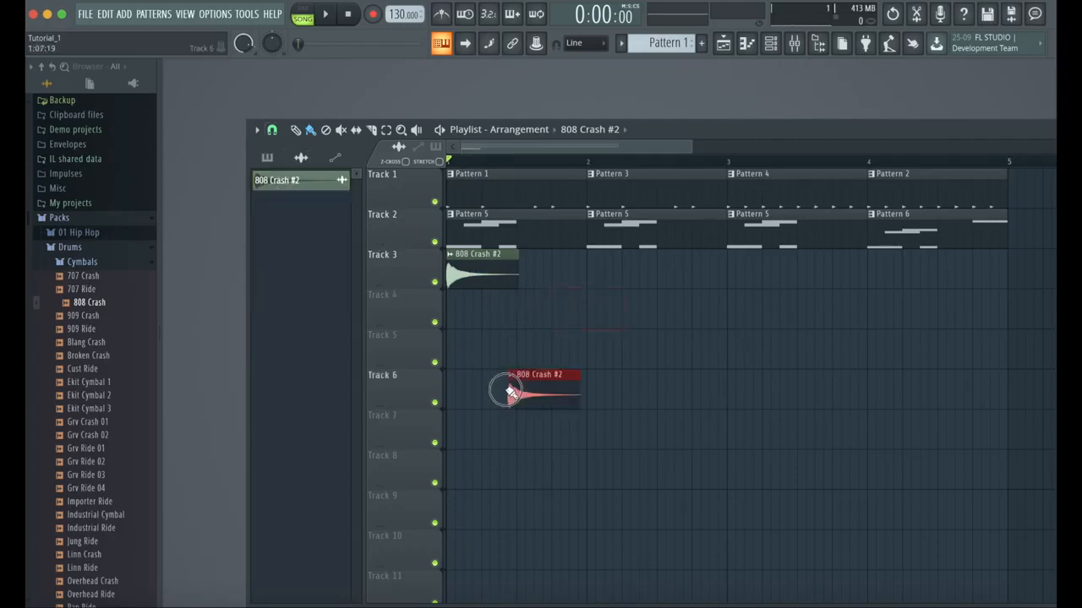
right_click(518, 389)
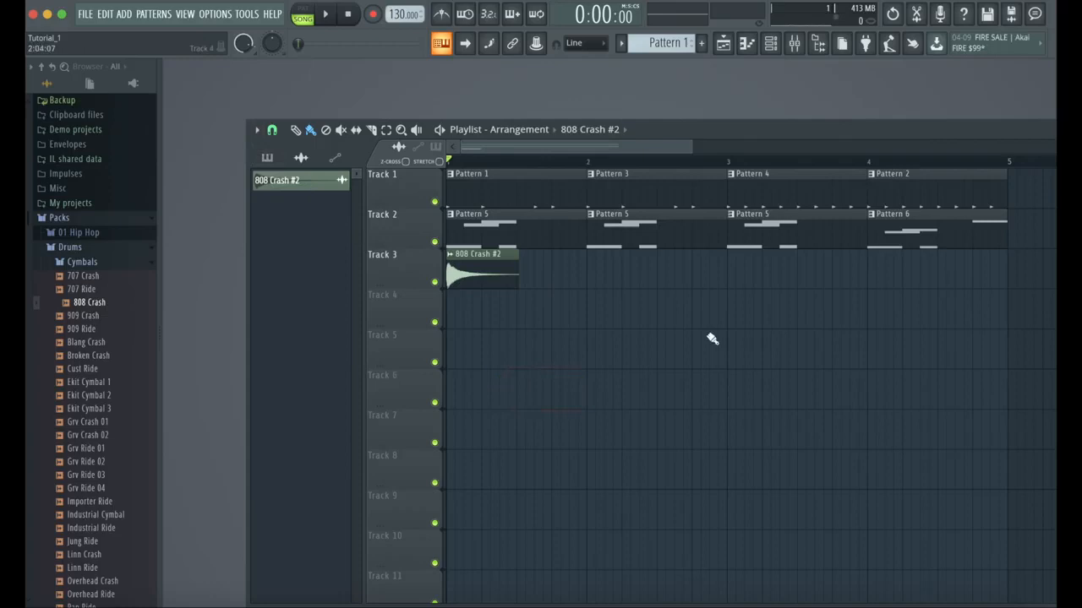
Step: Return the picker to patterns, try placing a Pattern 3 clip on Track 4, and delete it
left_click(267, 158)
left_click(300, 203)
left_click(287, 226)
left_click(555, 304)
right_click(604, 310)
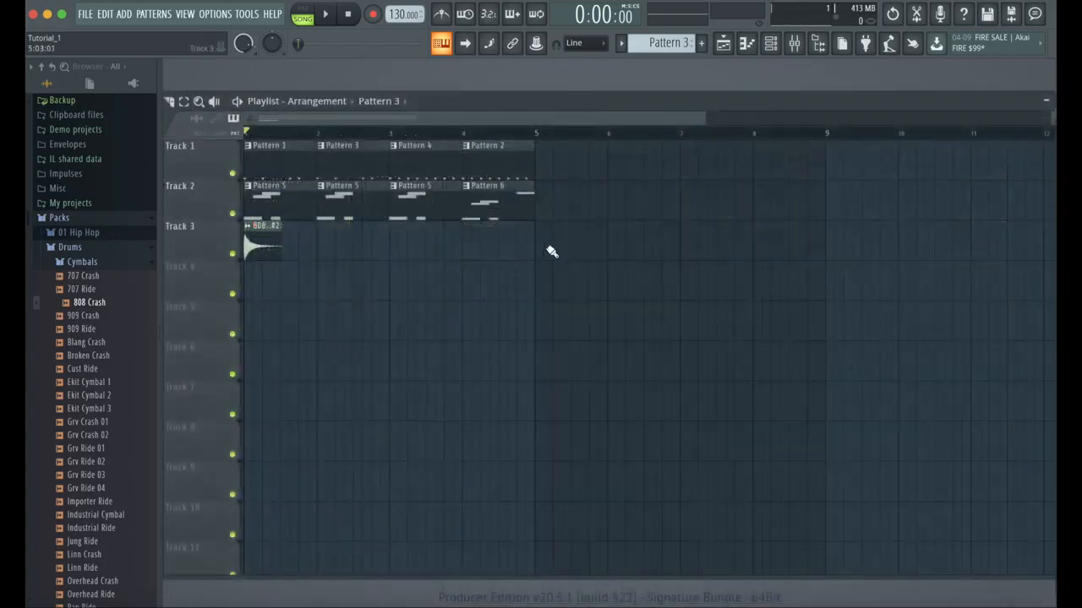
Step: Select the bar 3 and 4 clips on Tracks 1 and 2 and duplicate them up to bar 10
left_click_drag(705, 118, 874, 116)
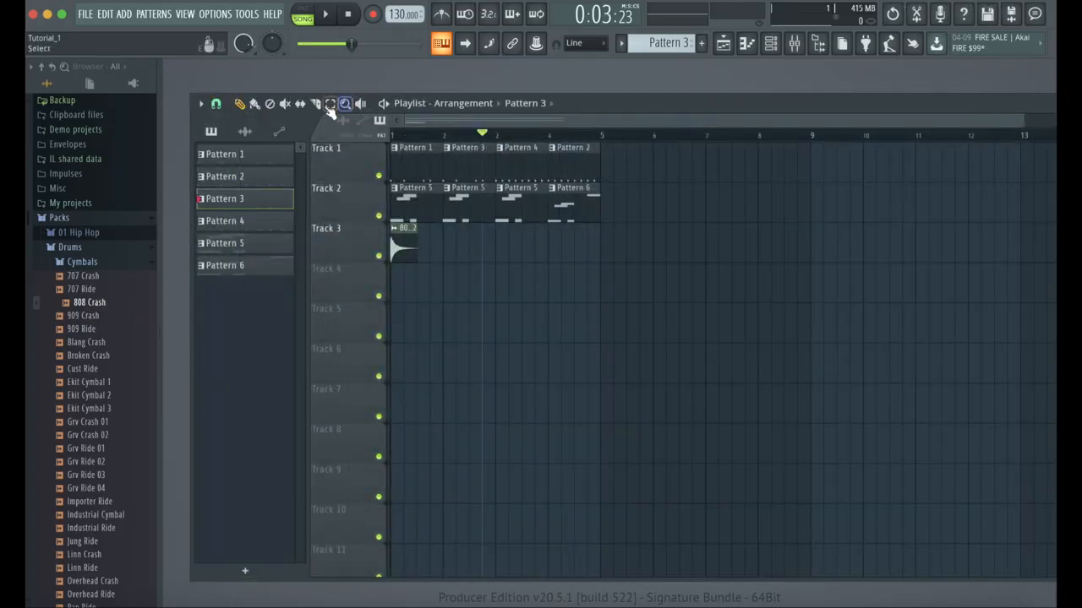
left_click_drag(601, 222, 502, 142)
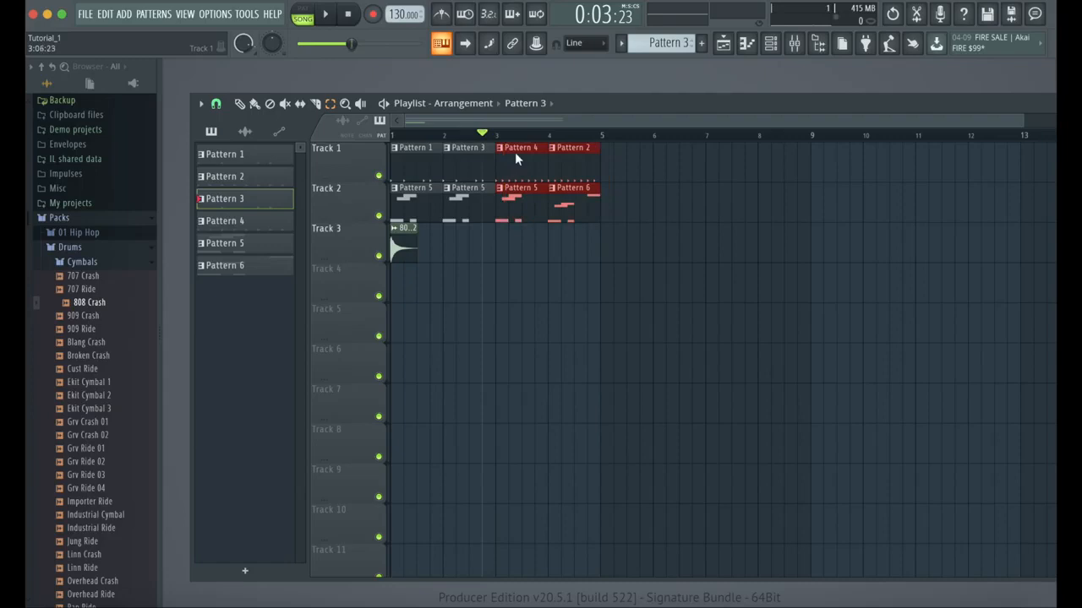
left_click(243, 106)
left_click_drag(509, 157, 700, 167)
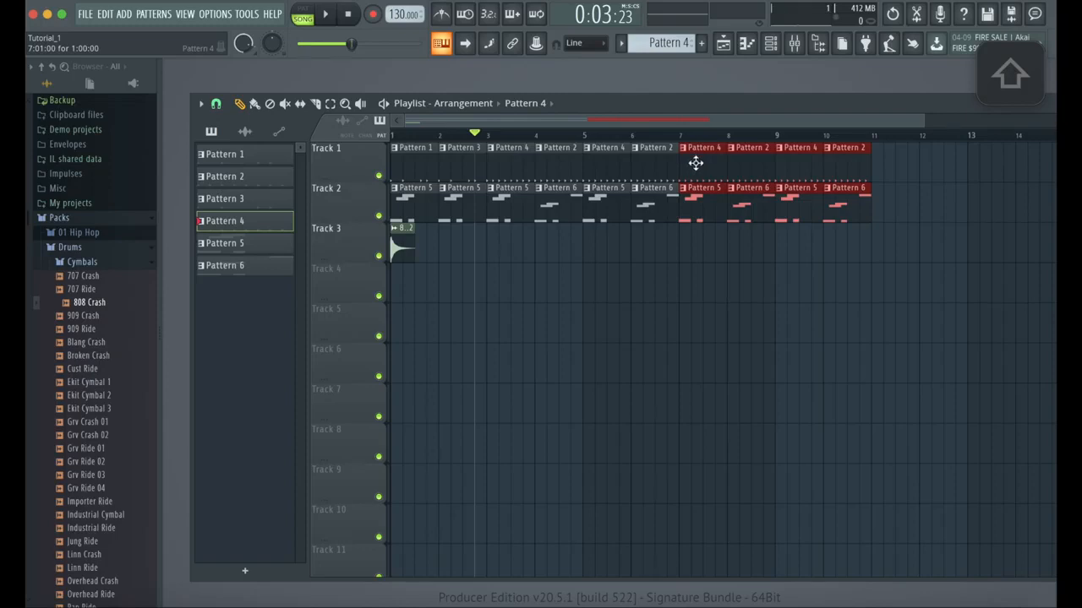
Step: Duplicate the bar 7 to 10 clips on Tracks 1 and 2 repeatedly to fill the arrangement through bar 22
left_click_drag(695, 163, 887, 162)
left_click_drag(761, 120, 925, 135)
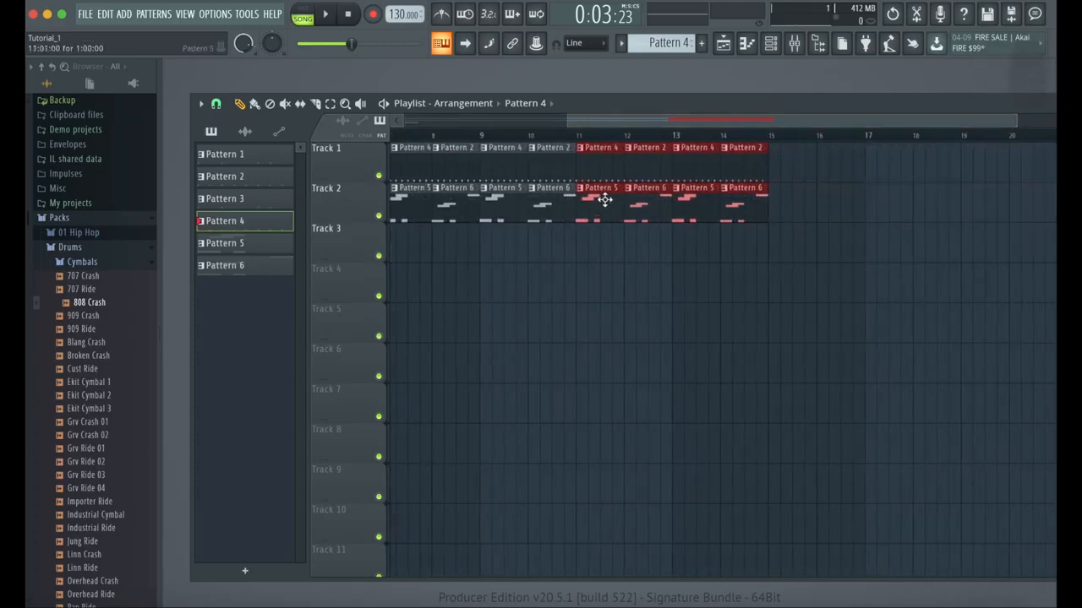
left_click_drag(601, 199, 792, 200)
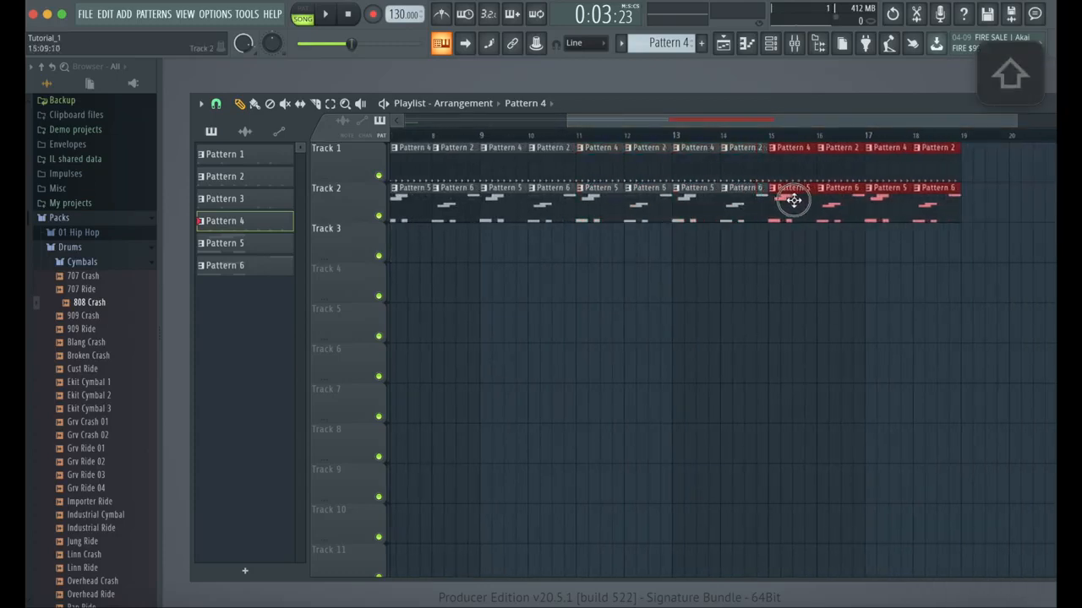
left_click_drag(720, 127, 808, 131)
left_click_drag(604, 202, 797, 186)
left_click_drag(887, 124, 746, 130)
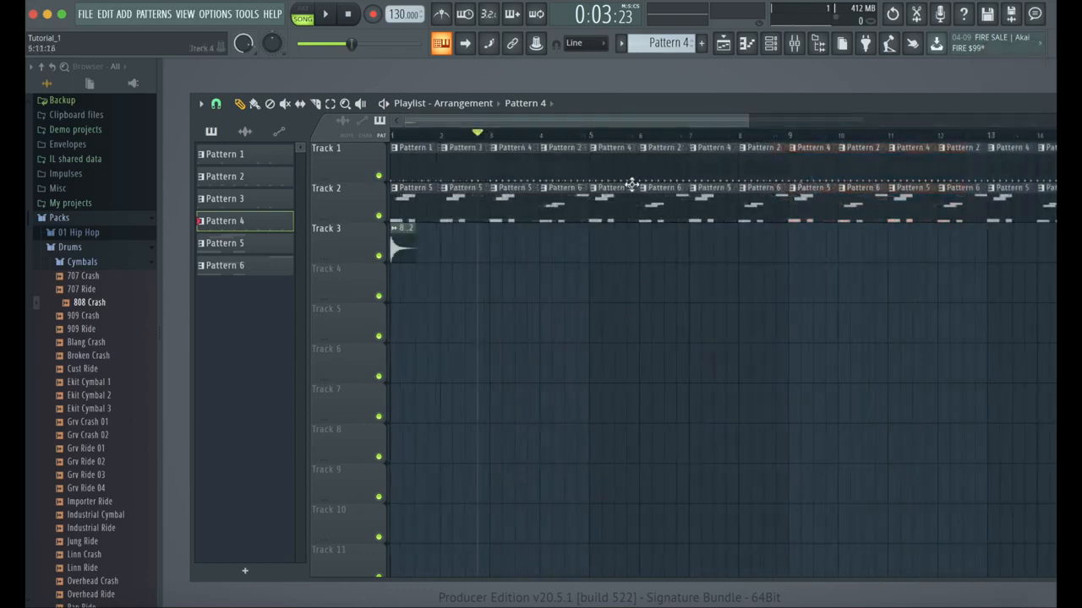
left_click_drag(751, 120, 1012, 117)
left_click_drag(938, 106, 743, 88)
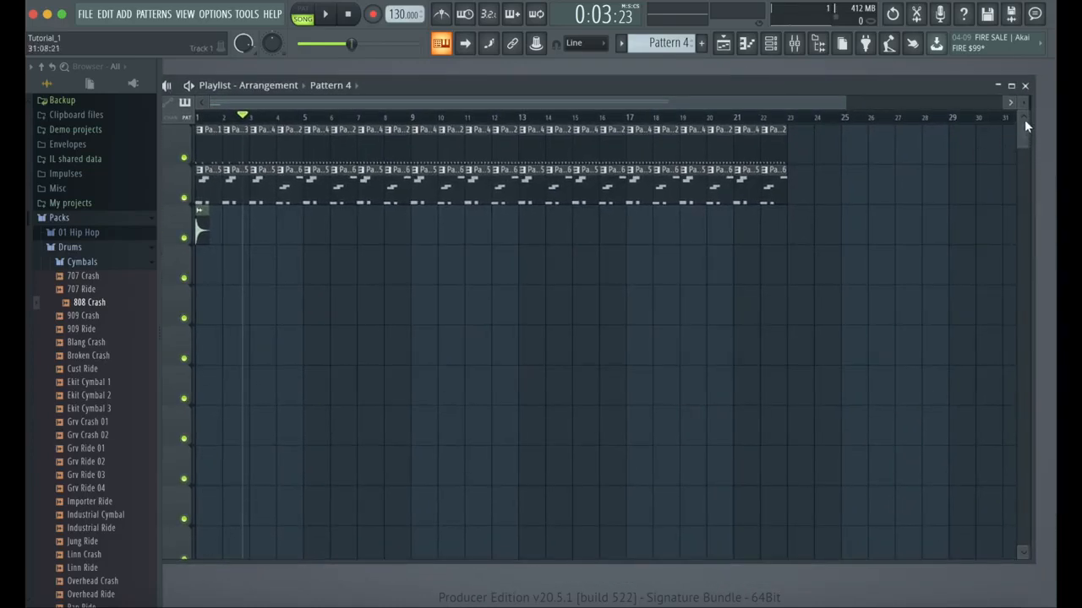
Step: Place two 808 Crash clips on Track 3, one at bar 9 and one at bar 17
mouse_move(1022, 101)
left_mouse_down()
mouse_move(1023, 156)
mouse_move(1022, 100)
left_mouse_up()
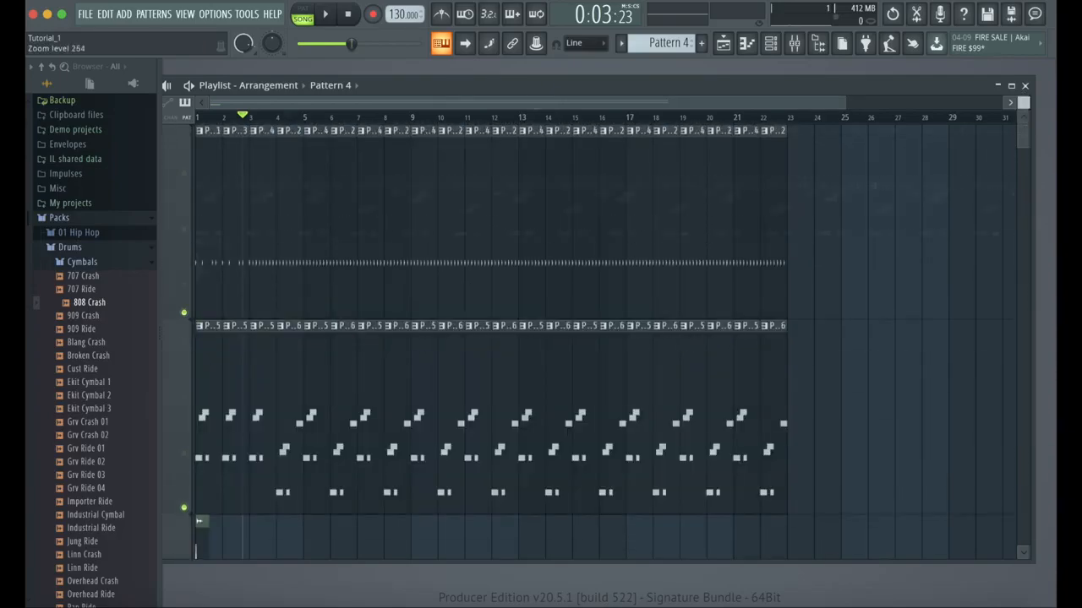
left_click_drag(1022, 100, 1023, 106)
left_click_drag(582, 105, 601, 105)
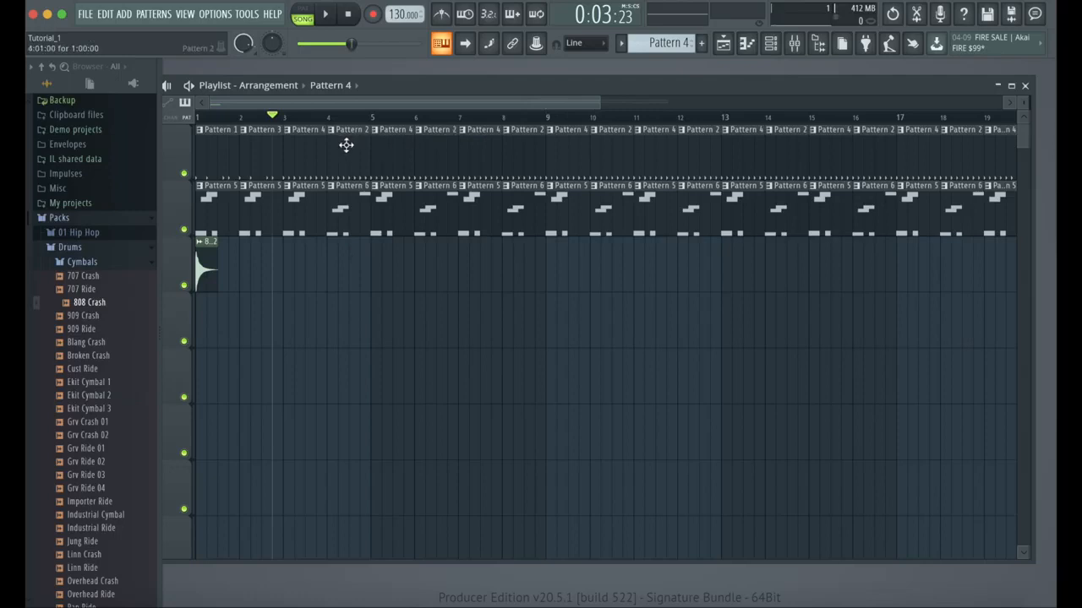
key("space")
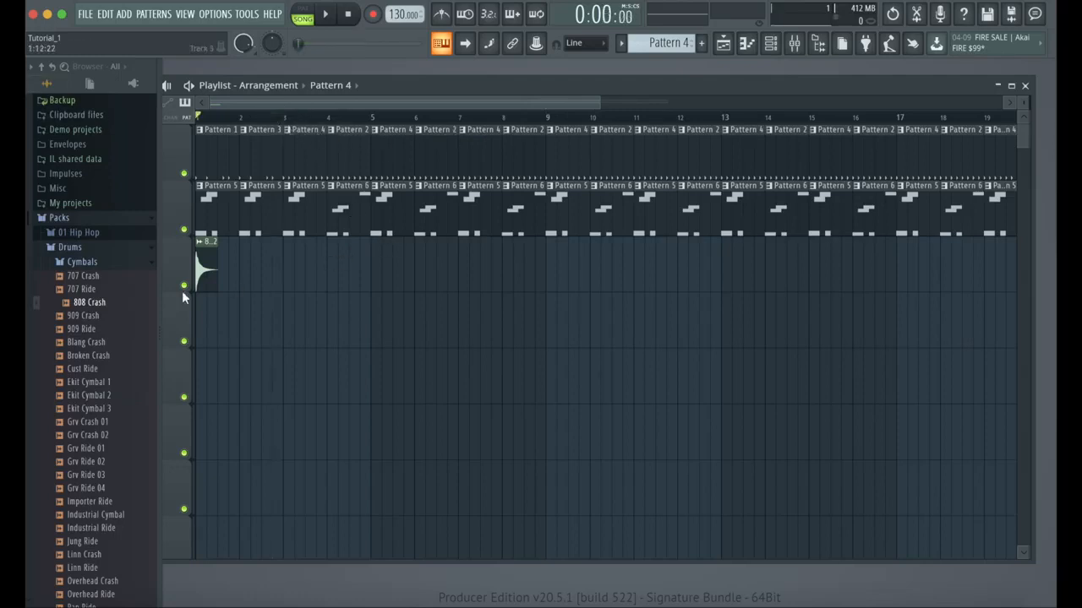
left_click(551, 258)
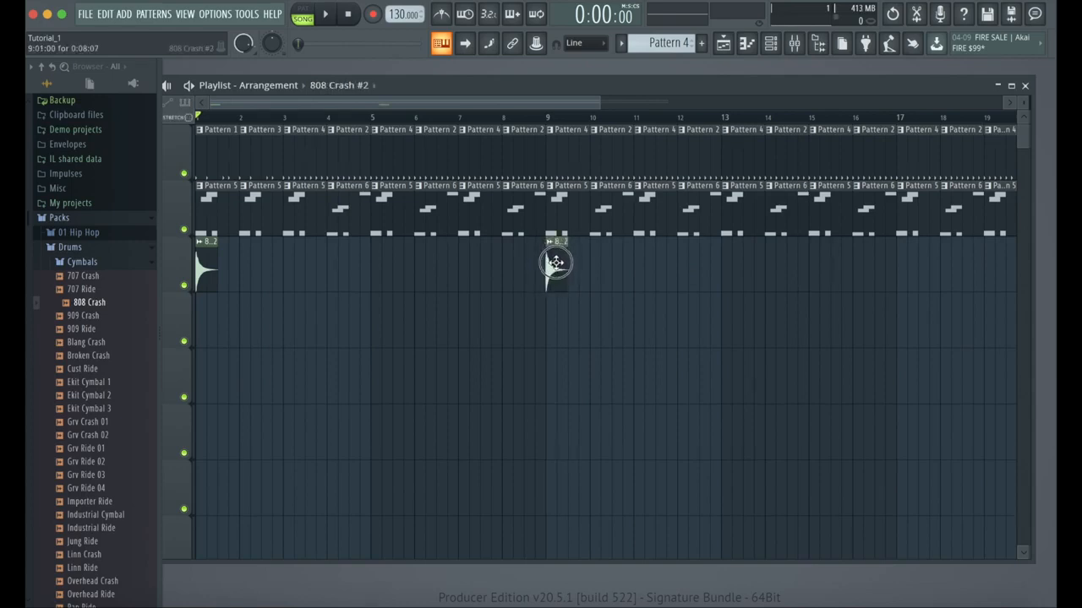
scroll(555, 263, "down", 2)
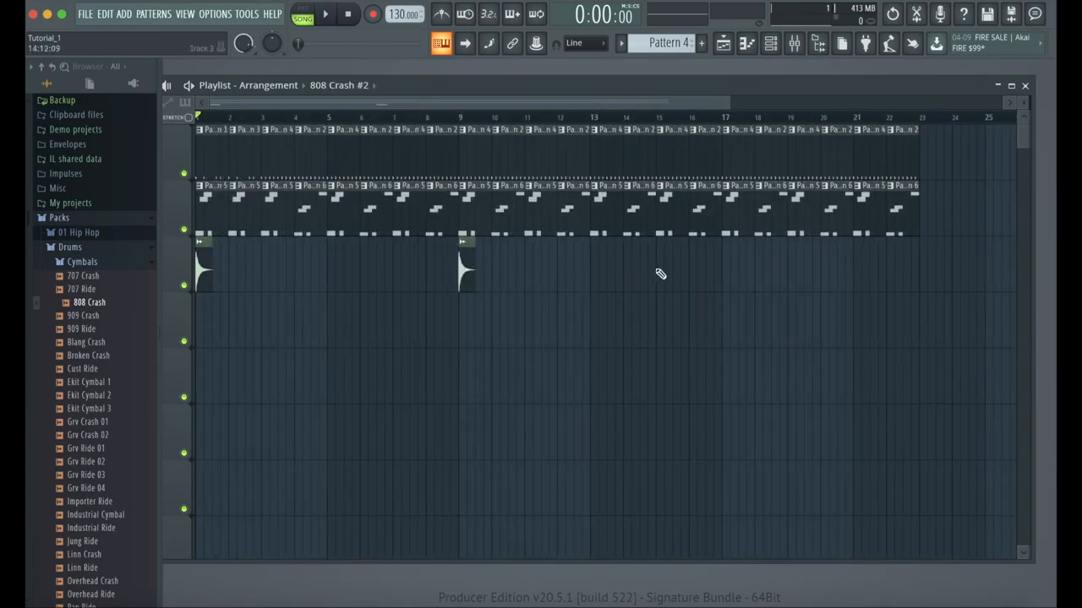
left_click(725, 263)
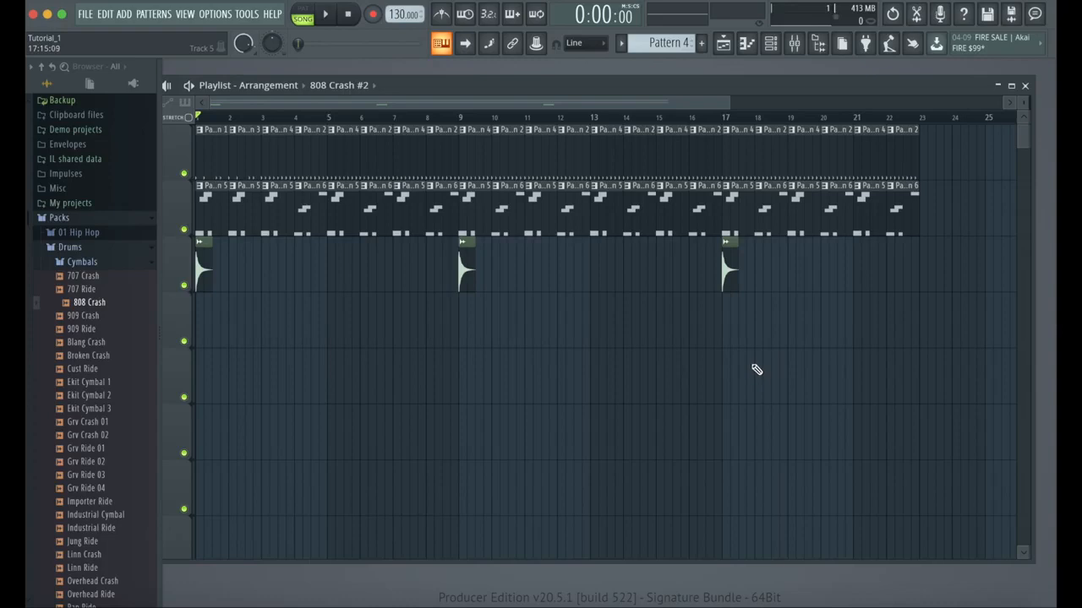
Step: Add three more 808 Crash clips on Track 3 at half-bar spacing to fill bars 9 and 10
scroll(635, 270, "up", 2)
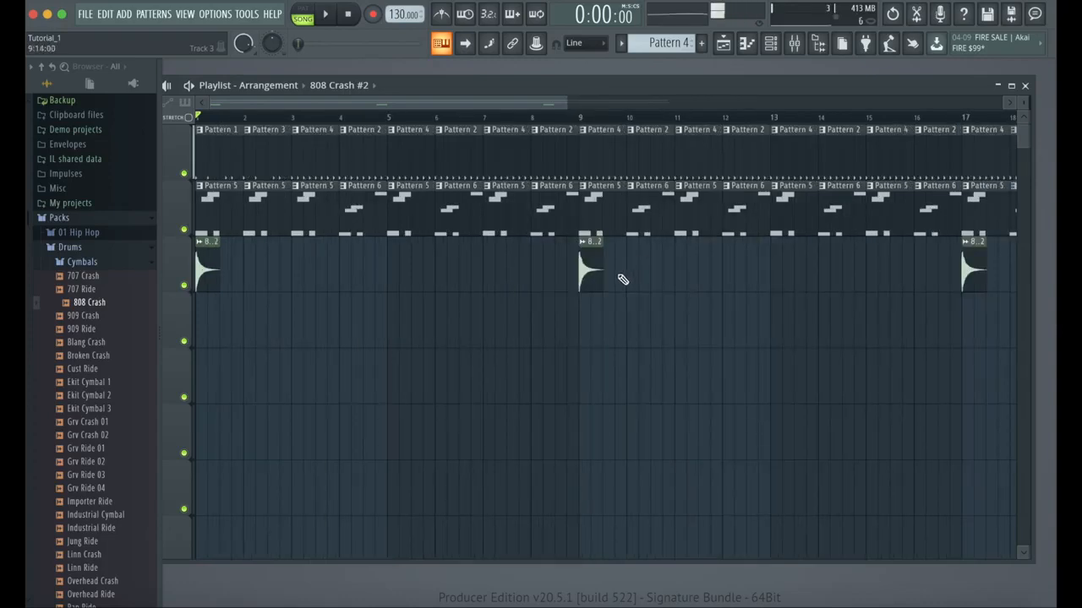
left_click(612, 270)
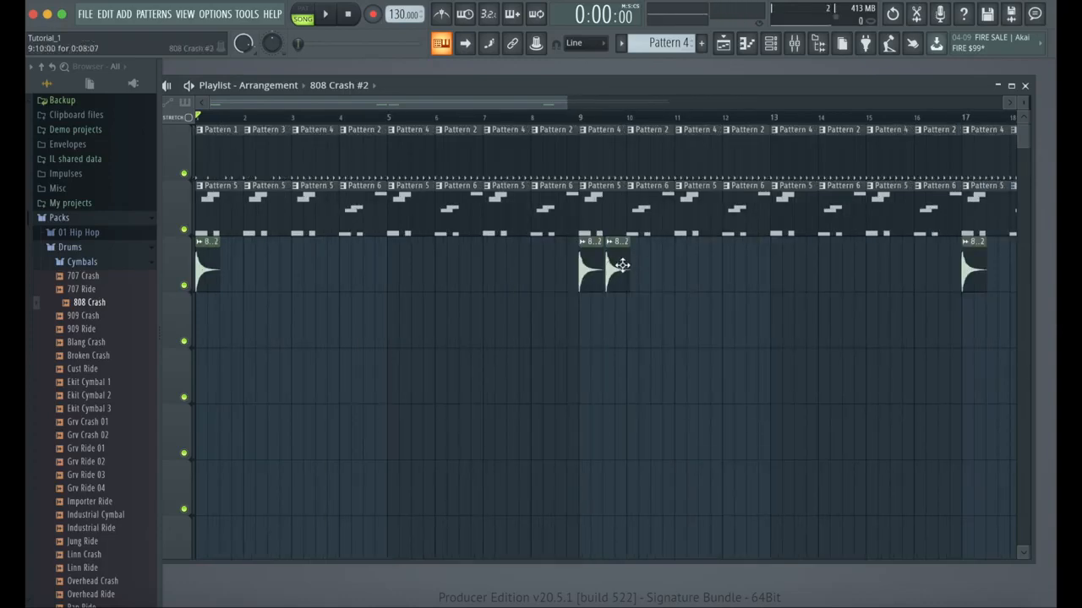
left_click(634, 269)
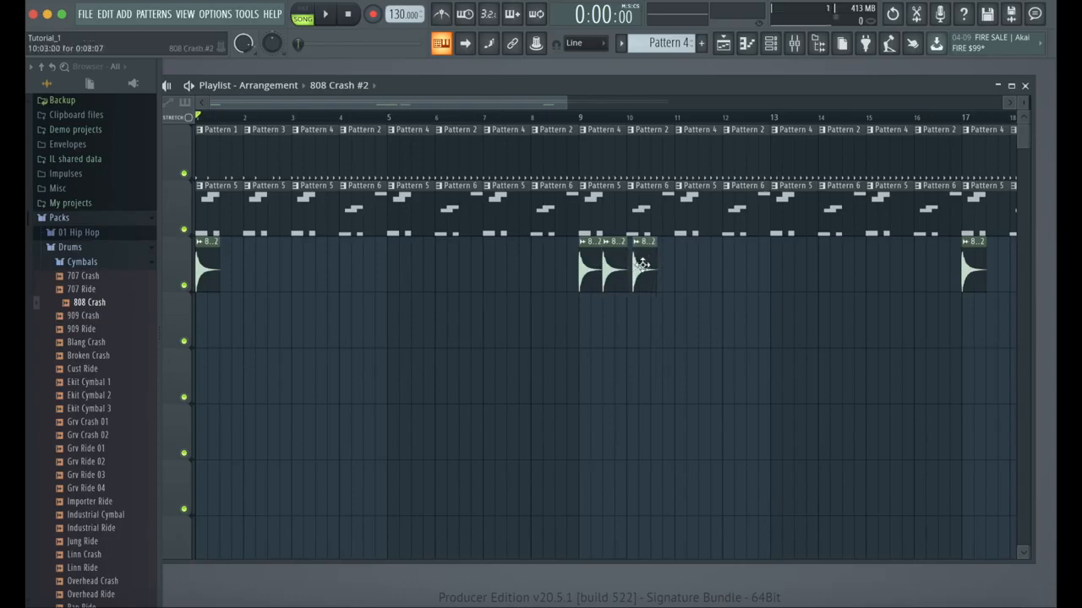
left_click(659, 266)
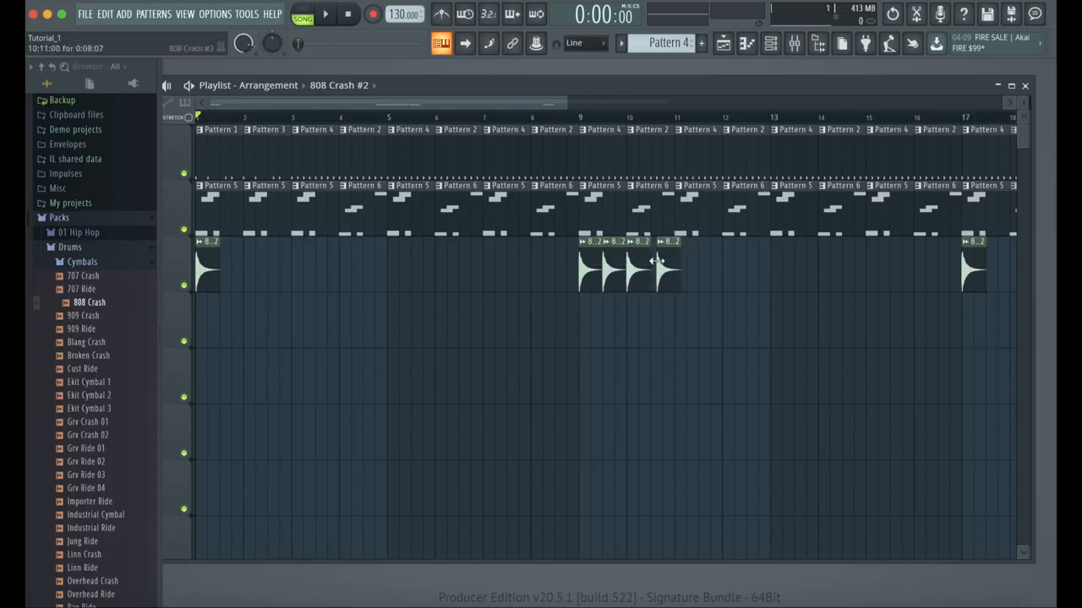
Step: Play the song from bar 9 to hear the repeated crash clips
left_click(582, 120)
key("space")
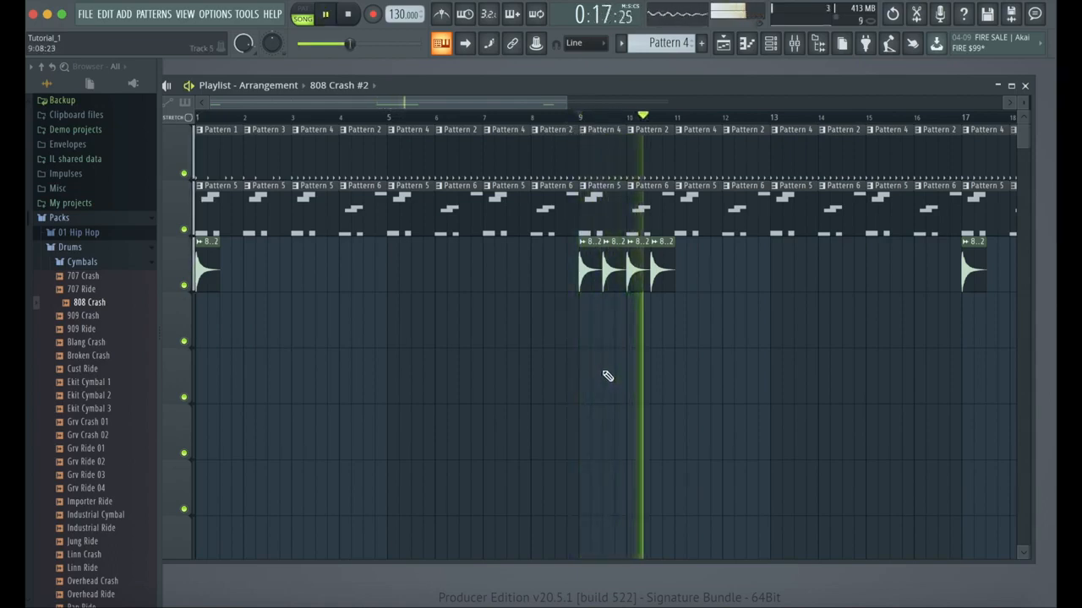
key("space")
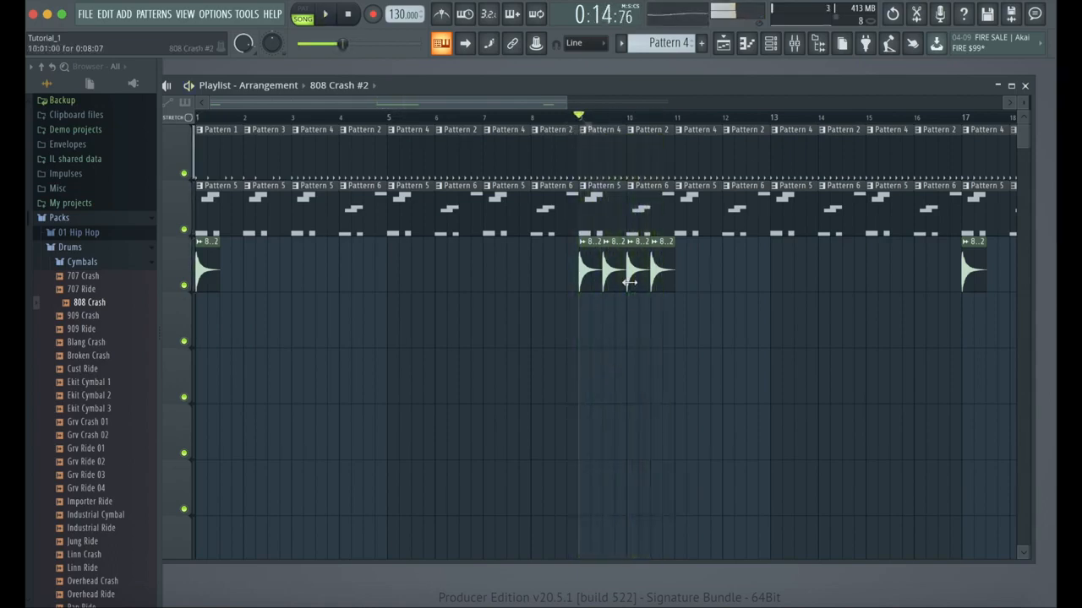
Step: Select bars 9 and 10 on the timeline as a loop region and play it
left_click(580, 117)
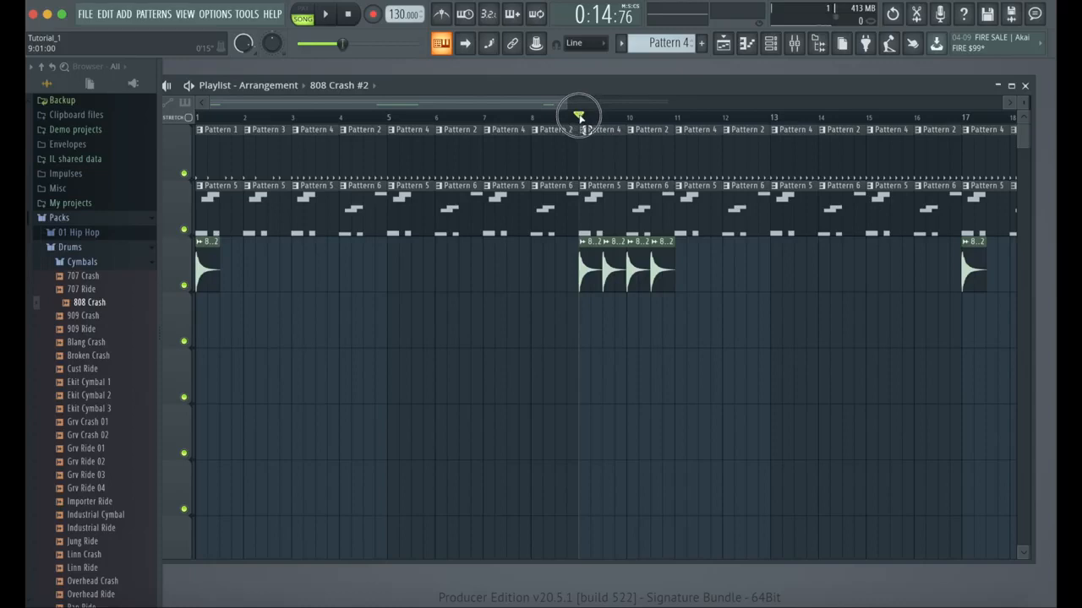
left_click_drag(580, 117, 681, 135)
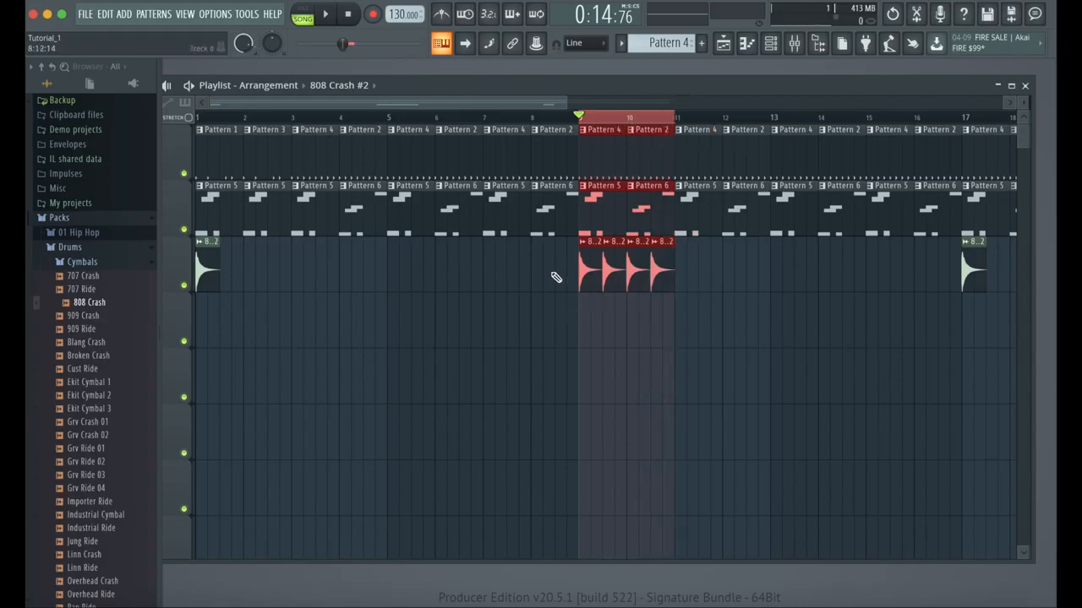
left_click(326, 14)
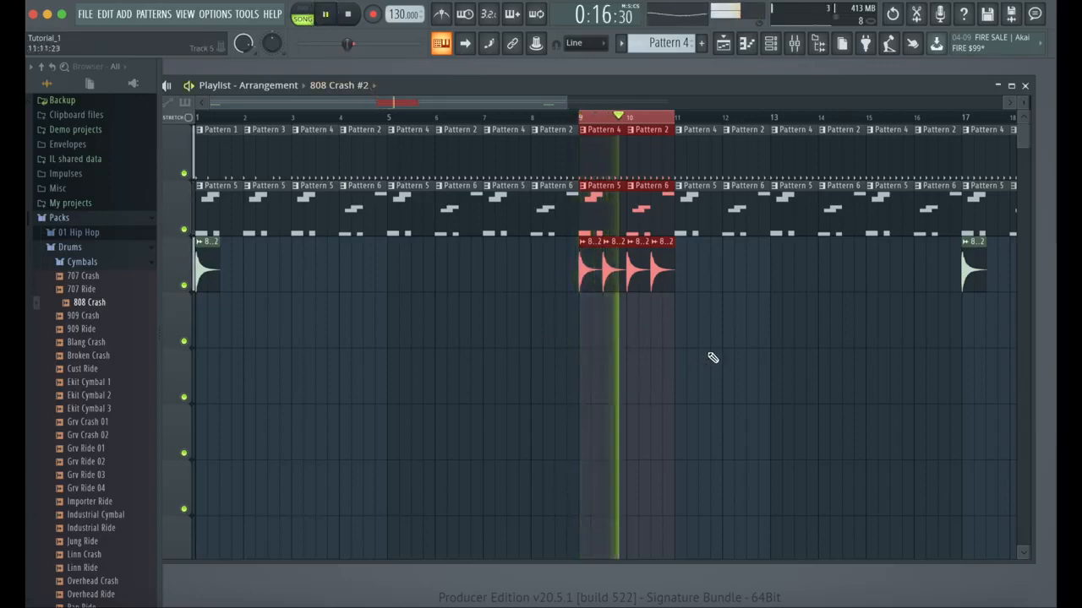
key("space")
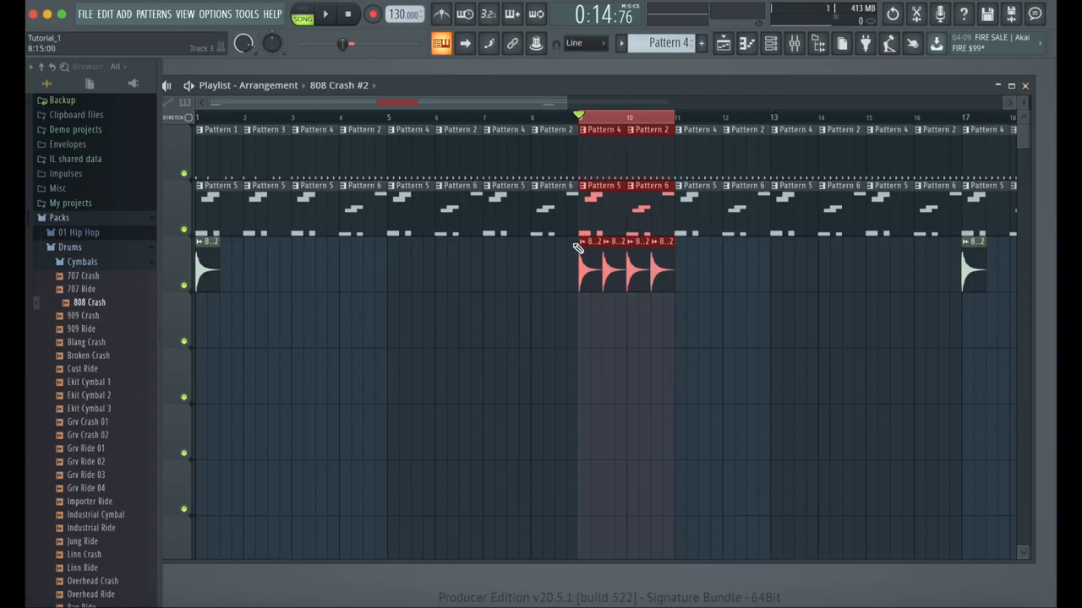
Step: Maximize the playlist, open the channel rack and set its filter to show all channels
double_click(601, 90)
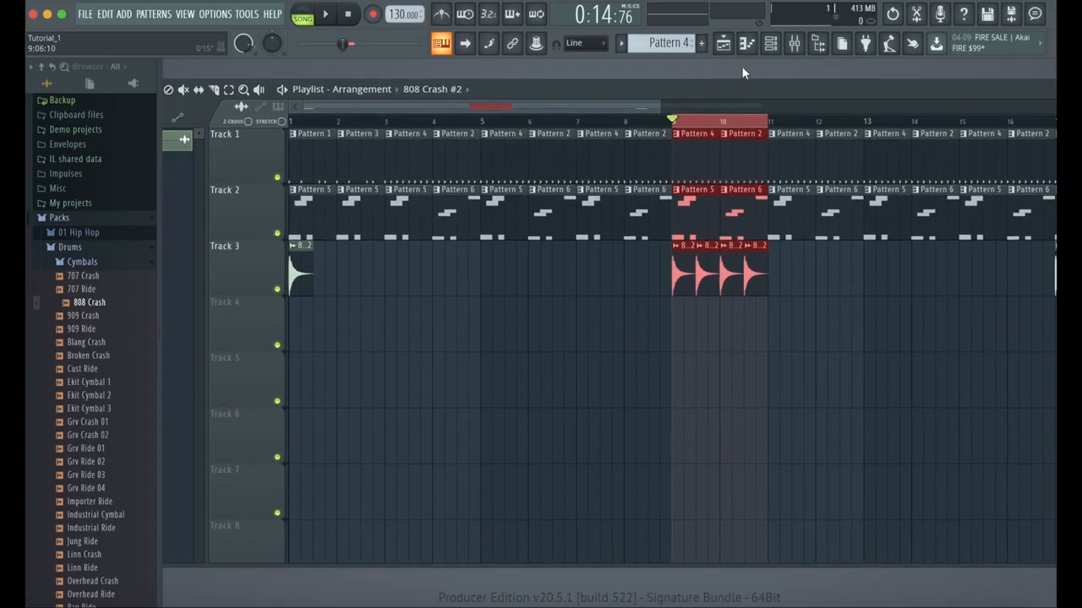
left_click(770, 45)
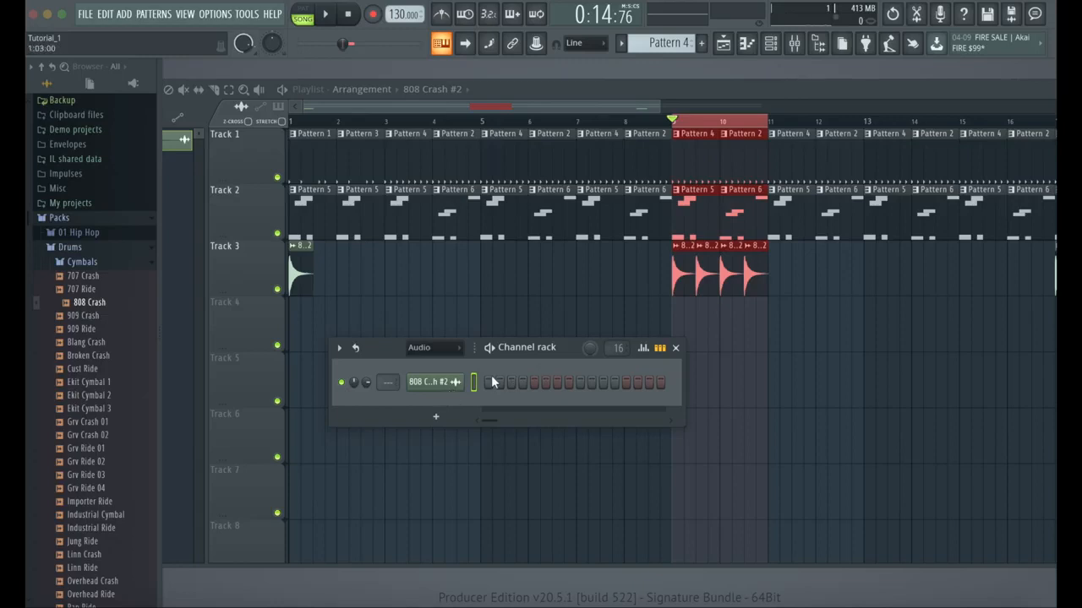
left_click(448, 349)
left_click(446, 348)
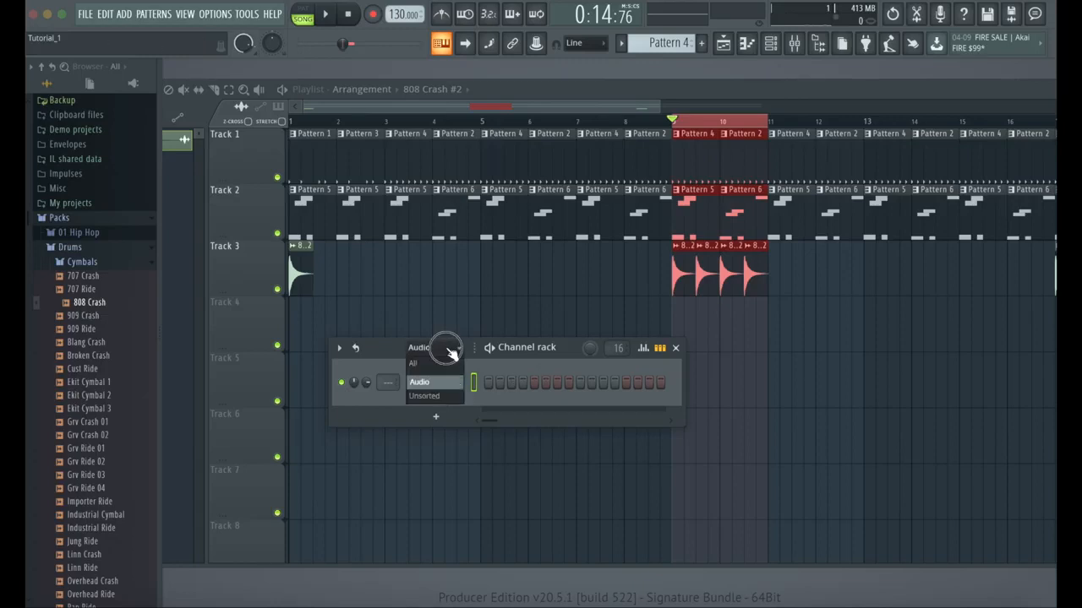
left_click(445, 352)
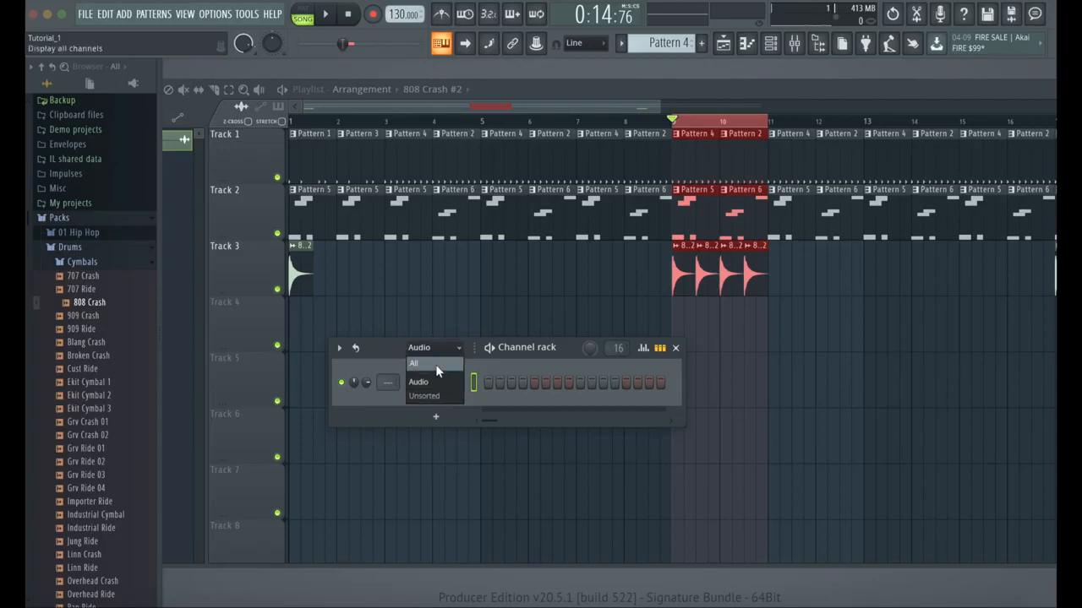
left_click(435, 364)
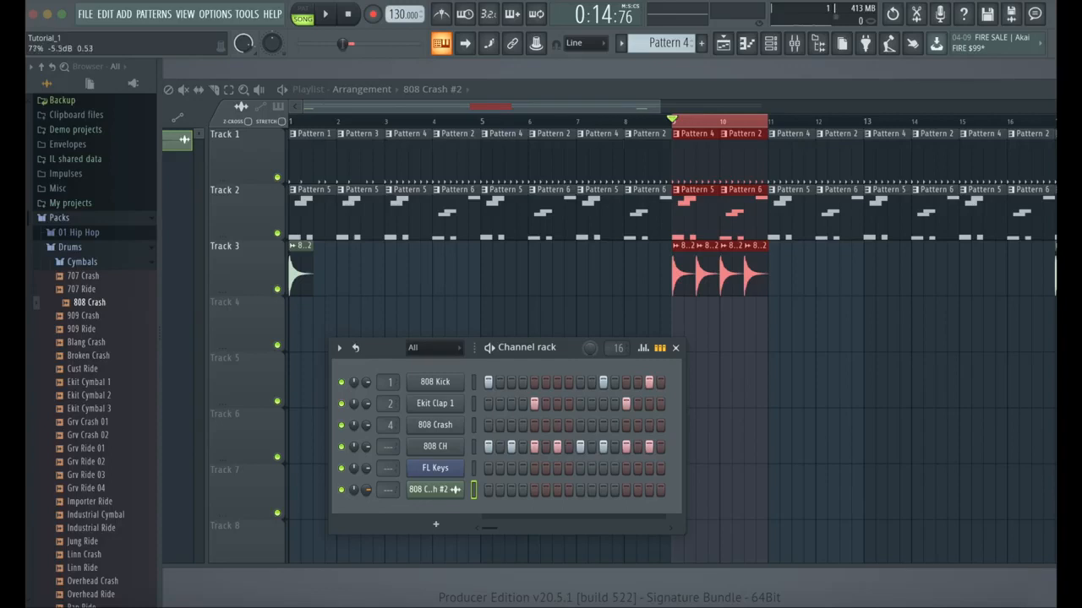
Step: Reduce the 808 Crash #2 channel volume to about 23%, checking the level by playing the bar 9 to 10 loop
left_click_drag(365, 490, 366, 526)
key("space")
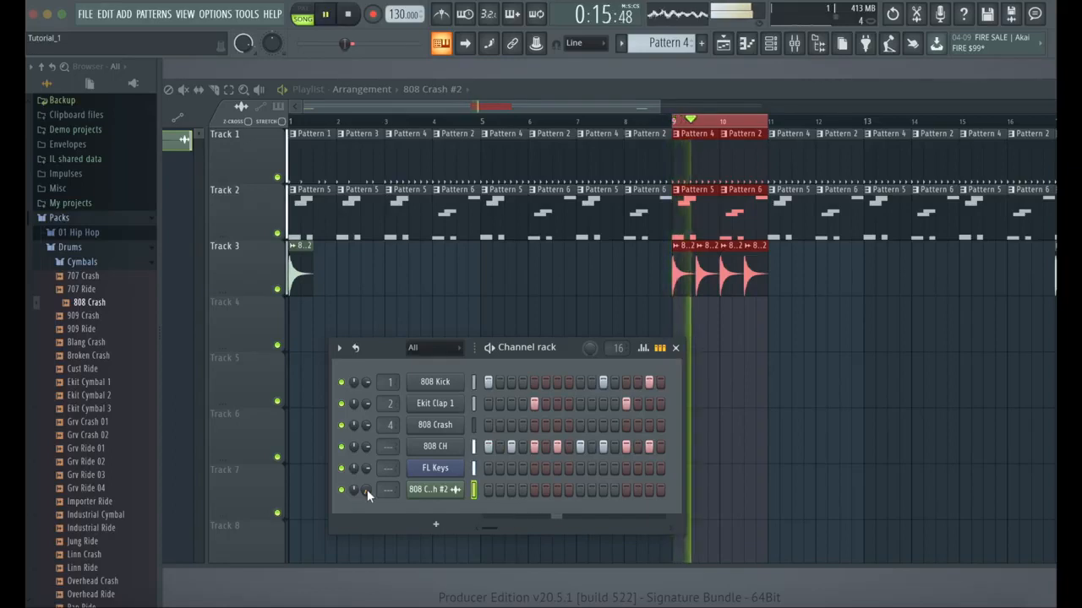
key("space")
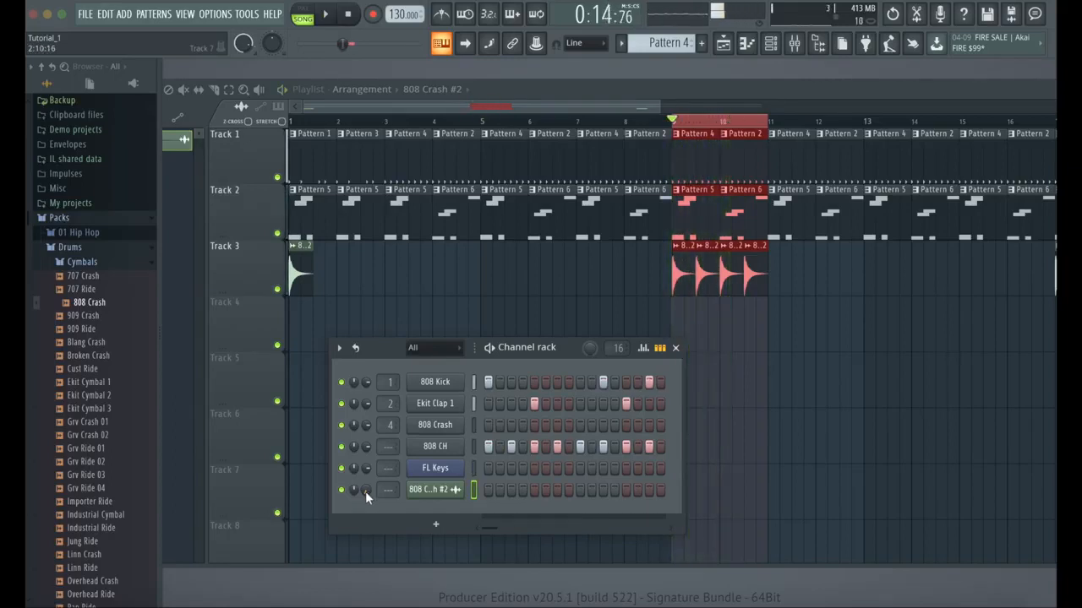
key("space")
left_click_drag(365, 493, 365, 458)
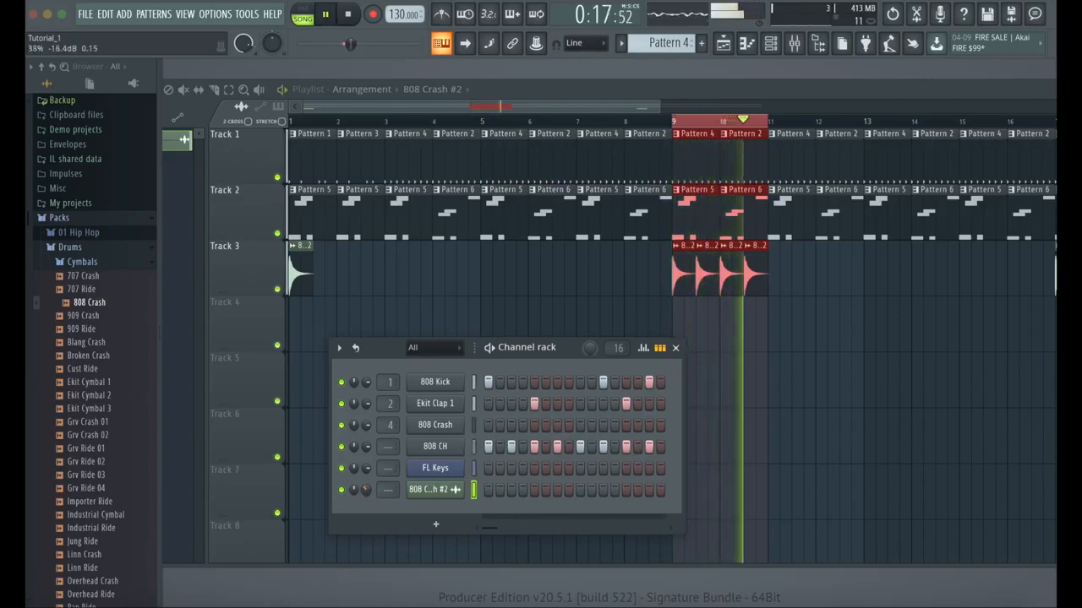
left_click_drag(365, 490, 365, 469)
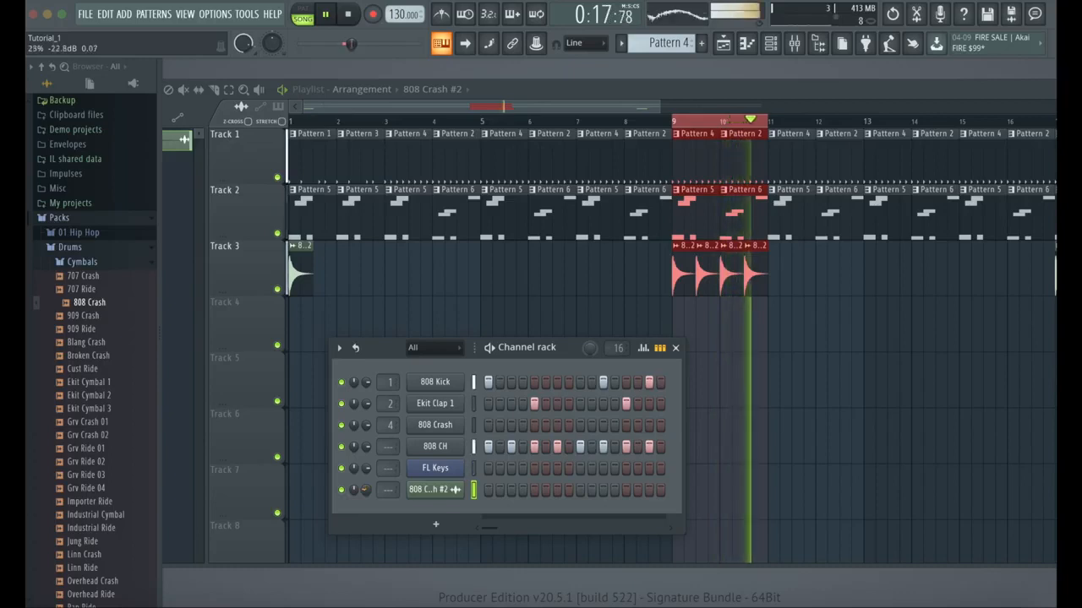
key("space")
key("space")
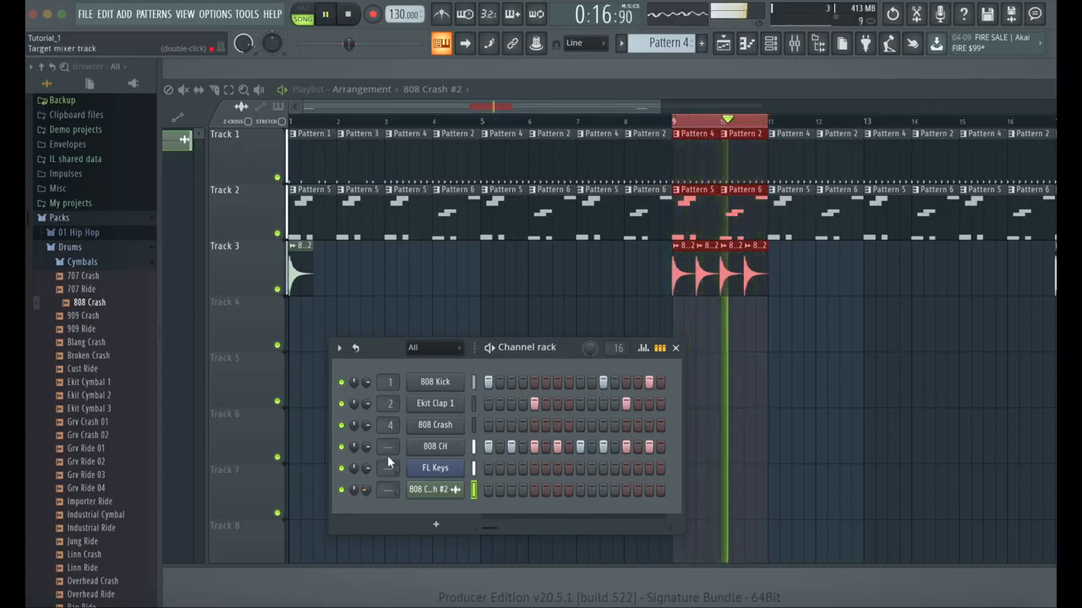
key("space")
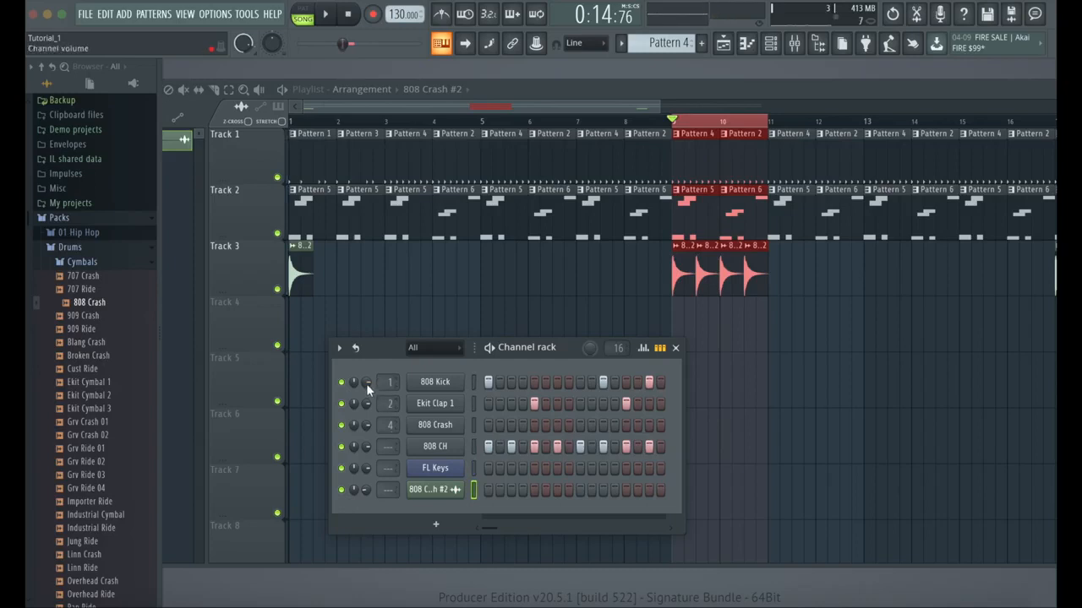
key("space")
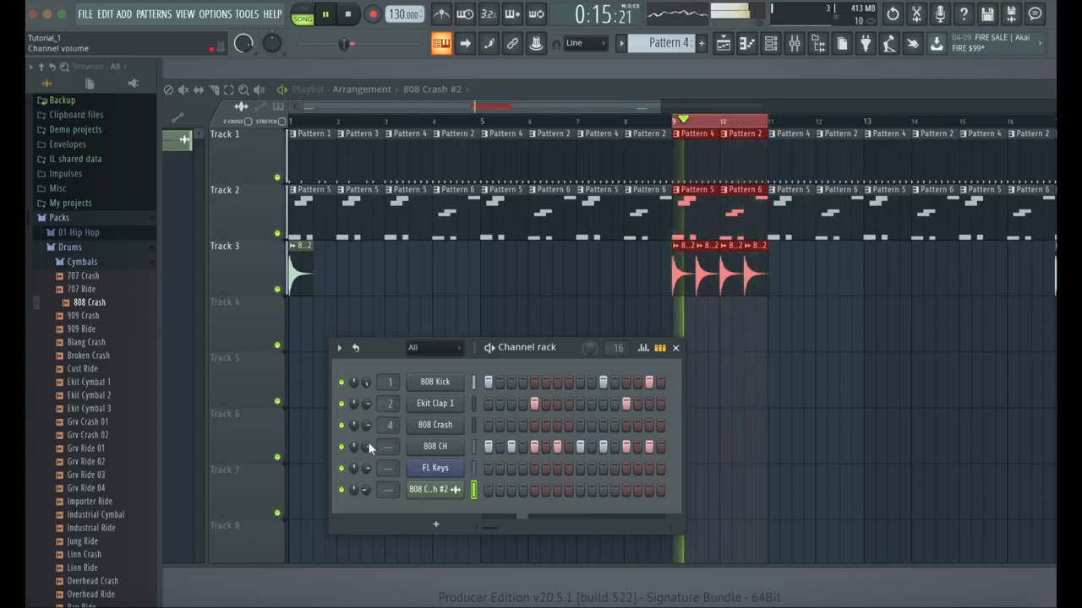
key("space")
Step: Select the 808 Kick channel and raise the velocities of steps 1, 11 and 15 in the graph editor, with step 1 at full height
left_click_drag(391, 510, 376, 433)
left_click(429, 307)
left_click(429, 306)
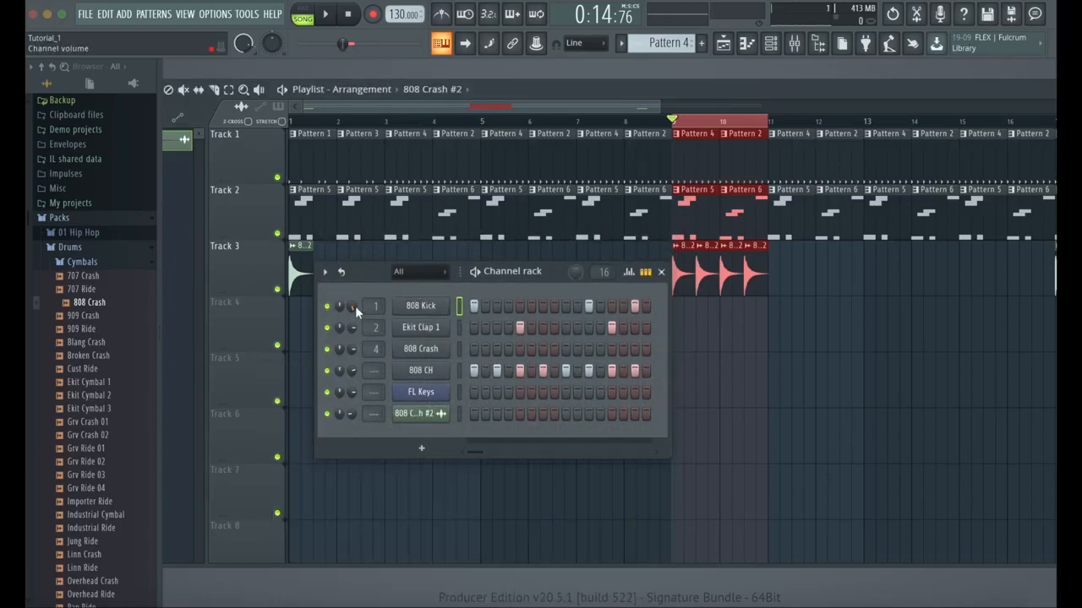
left_click(631, 277)
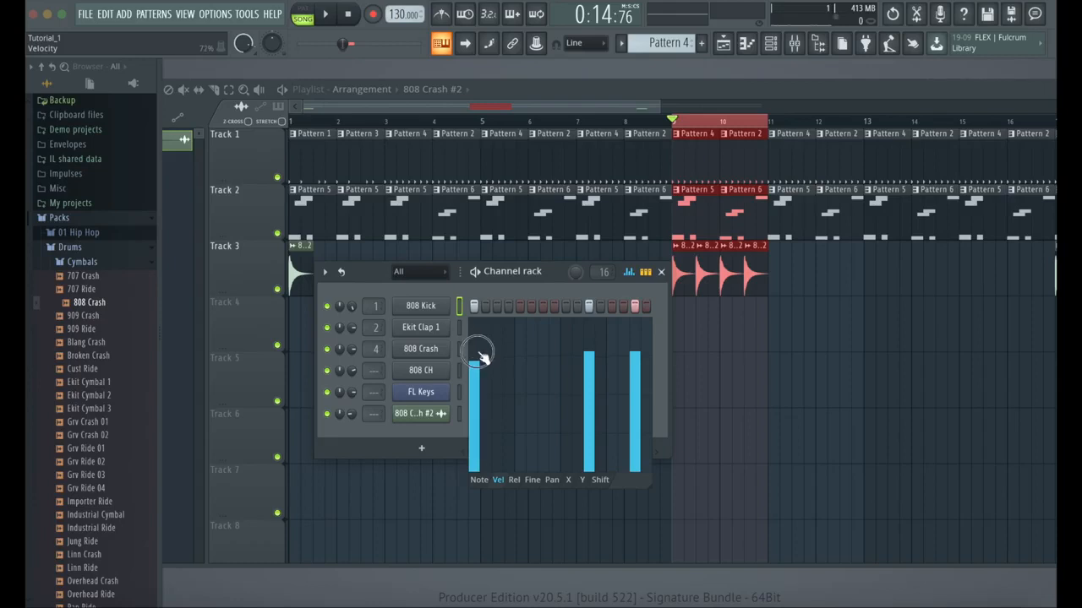
left_click_drag(481, 355, 482, 328)
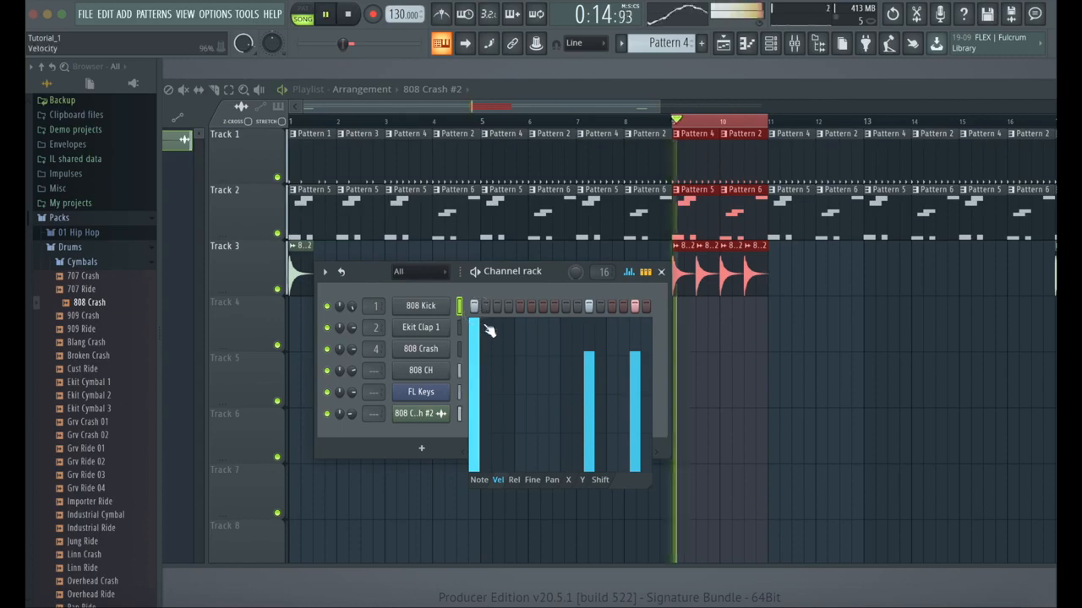
left_click(589, 328)
mouse_move(632, 374)
left_mouse_down()
mouse_move(635, 397)
mouse_move(634, 321)
left_mouse_up()
mouse_move(589, 350)
left_mouse_down()
mouse_move(589, 370)
mouse_move(591, 343)
left_mouse_up()
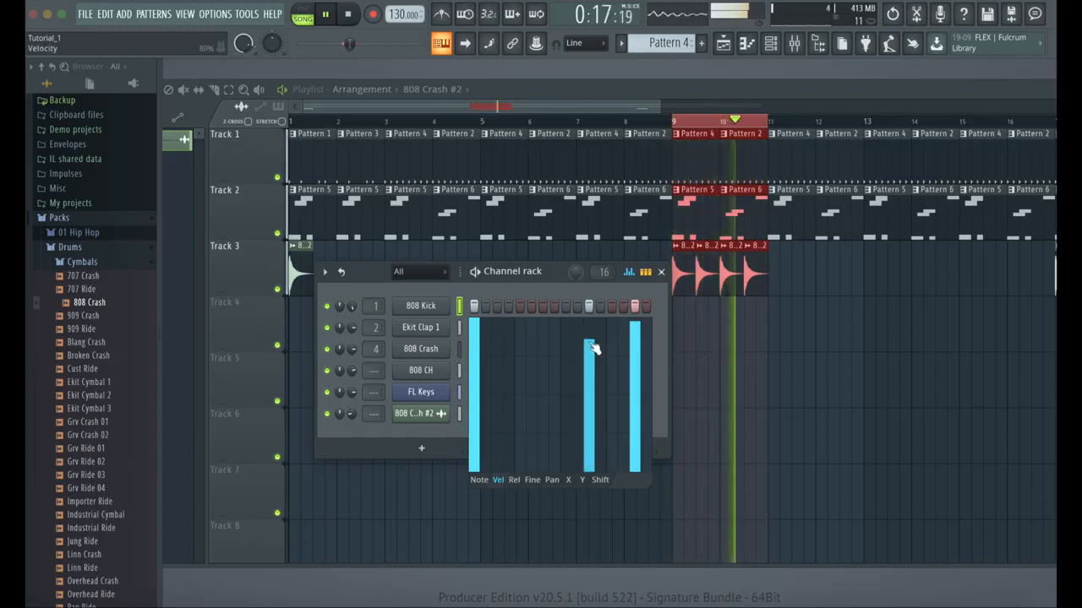
key("g")
key("space")
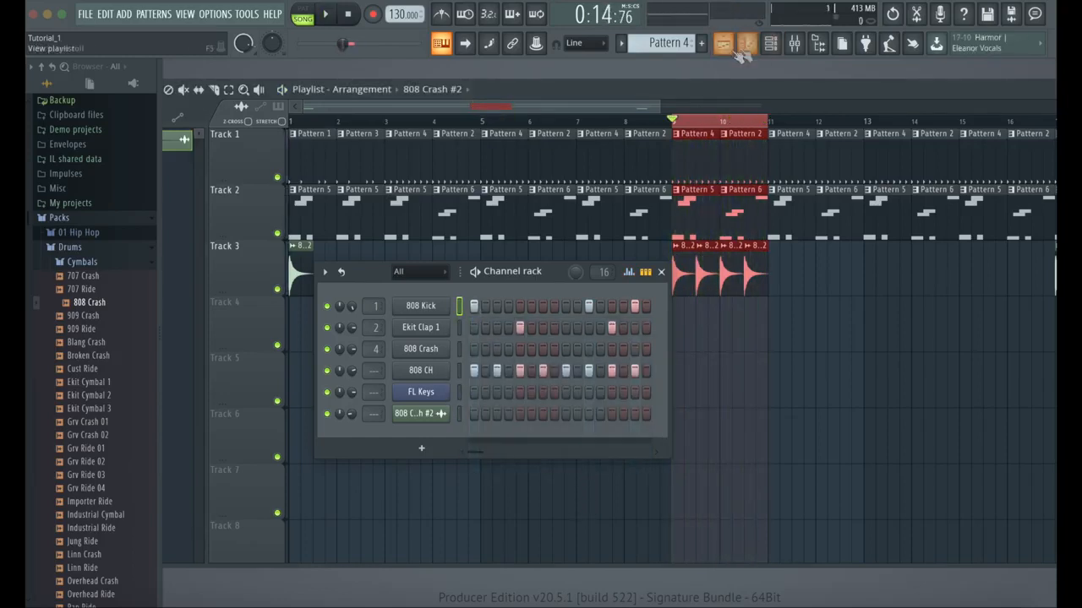
Step: Open the piano roll for 808 Kick and close the channel rack
left_click(743, 47)
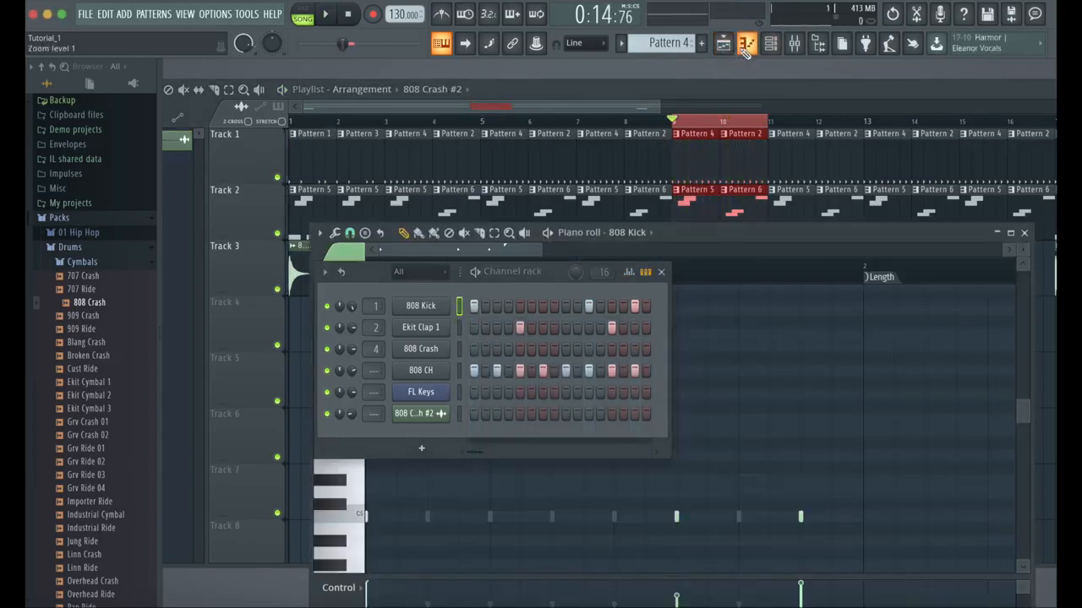
left_click(663, 273)
scroll(967, 289, "down", 3)
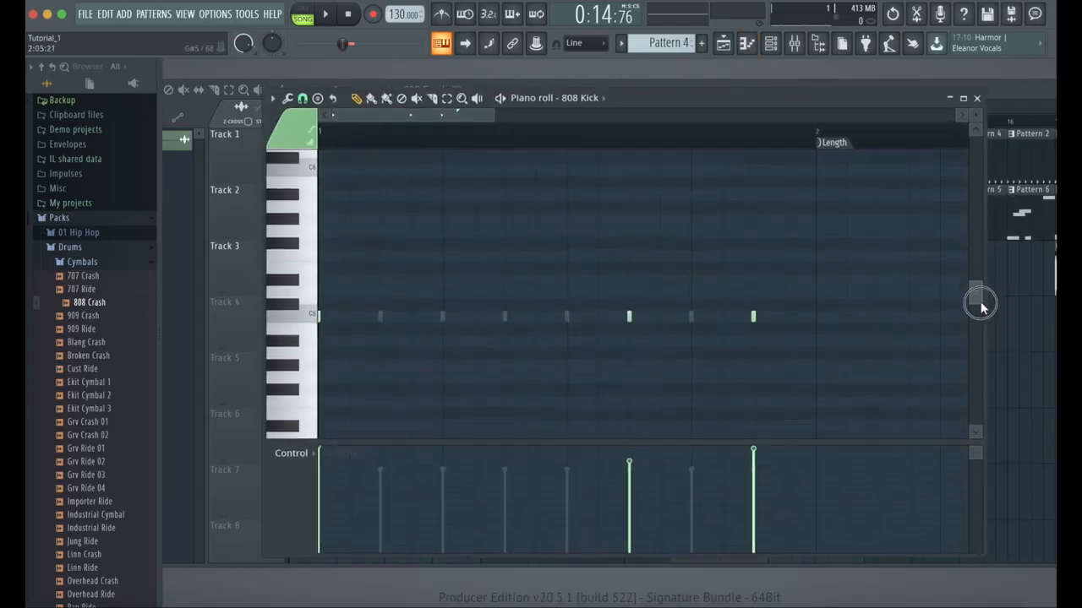
Step: Raise the 808 Kick velocity at step 11 of Pattern 4 to nearly full height and lower step 15 to about half, with the loop playing
scroll(867, 150, "down", 2)
scroll(868, 151, "down", 3)
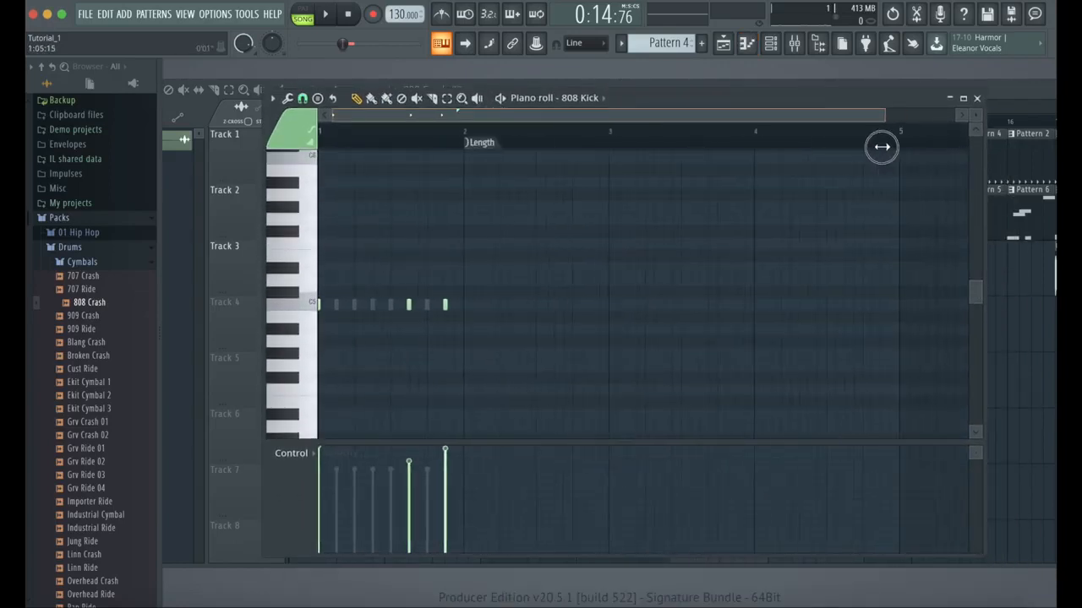
key("space")
left_click(414, 507)
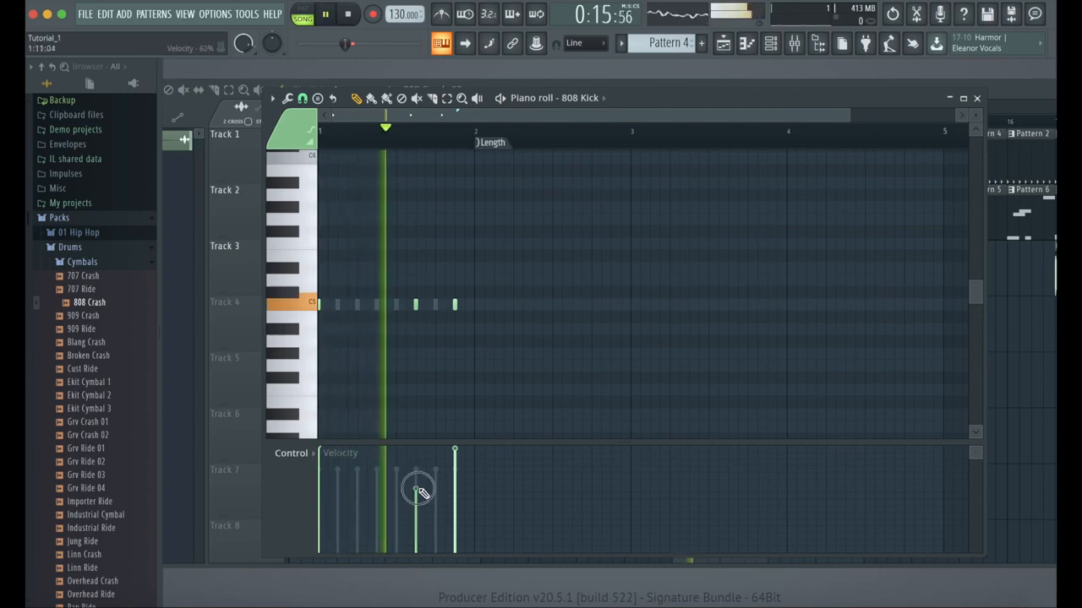
mouse_move(467, 461)
left_mouse_down()
mouse_move(414, 464)
mouse_move(414, 450)
left_mouse_up()
left_click(457, 495)
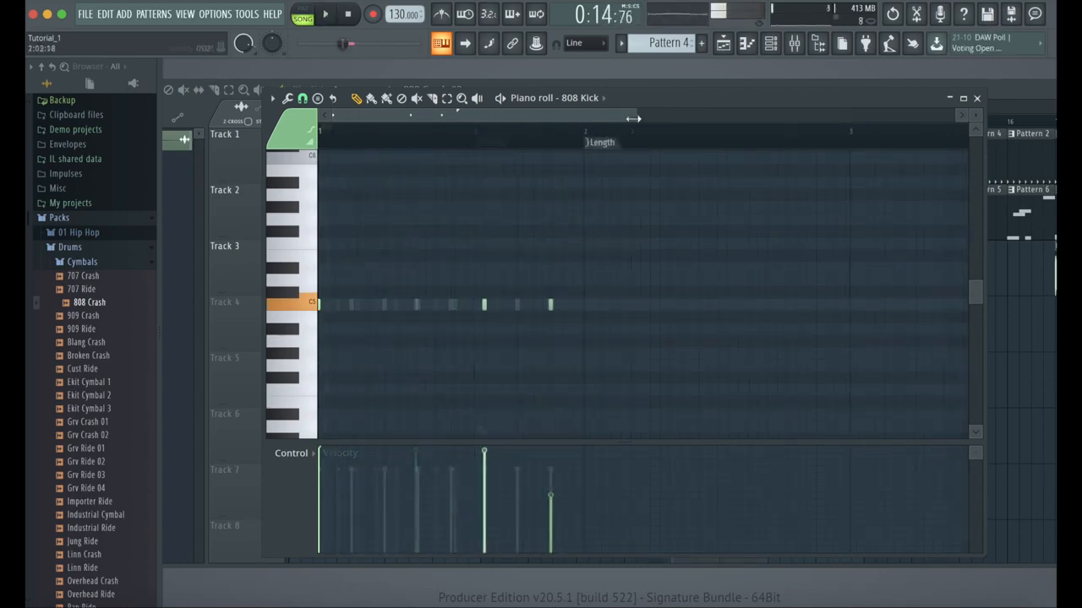
left_click_drag(633, 118, 770, 119)
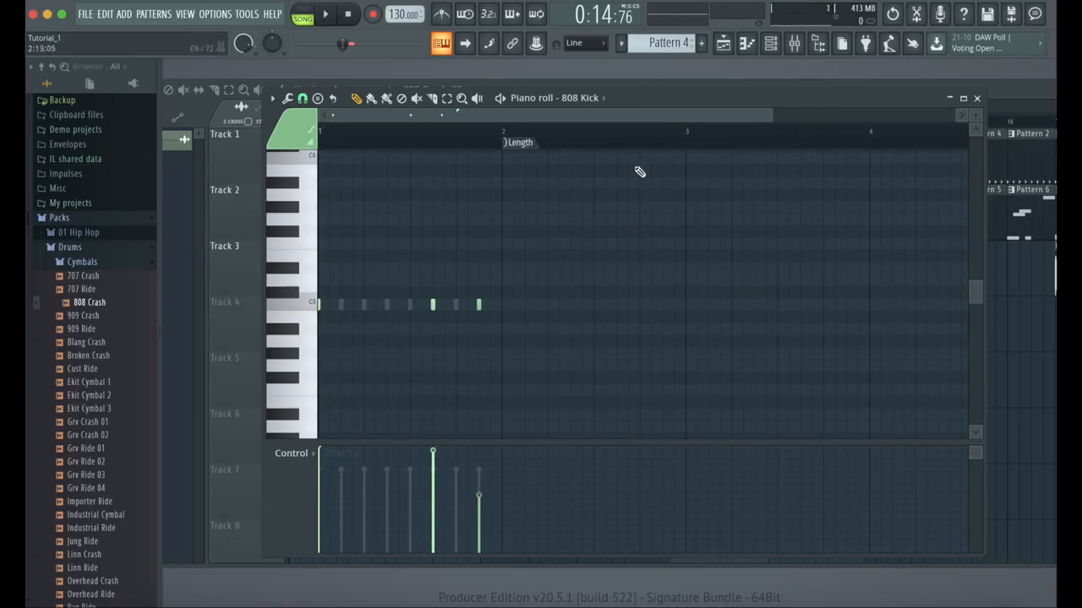
Step: Move the piano roll off the playlist clips and compare the 808 Kick velocities of Pattern 2 and Pattern 4 with playback, ending on Pattern 2
left_click_drag(879, 114, 773, 201)
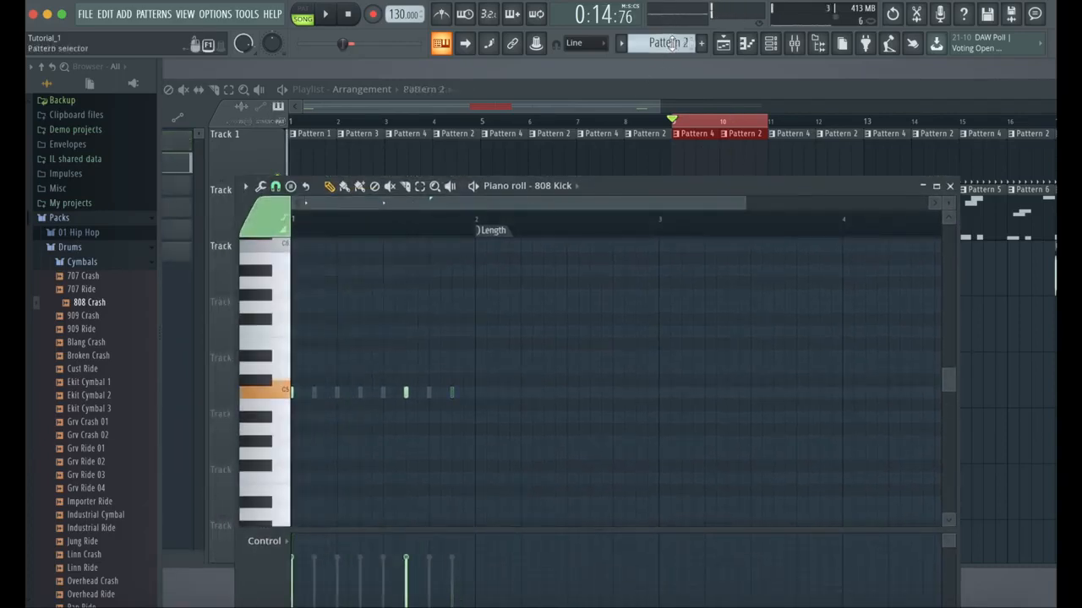
left_click_drag(667, 50, 671, 61)
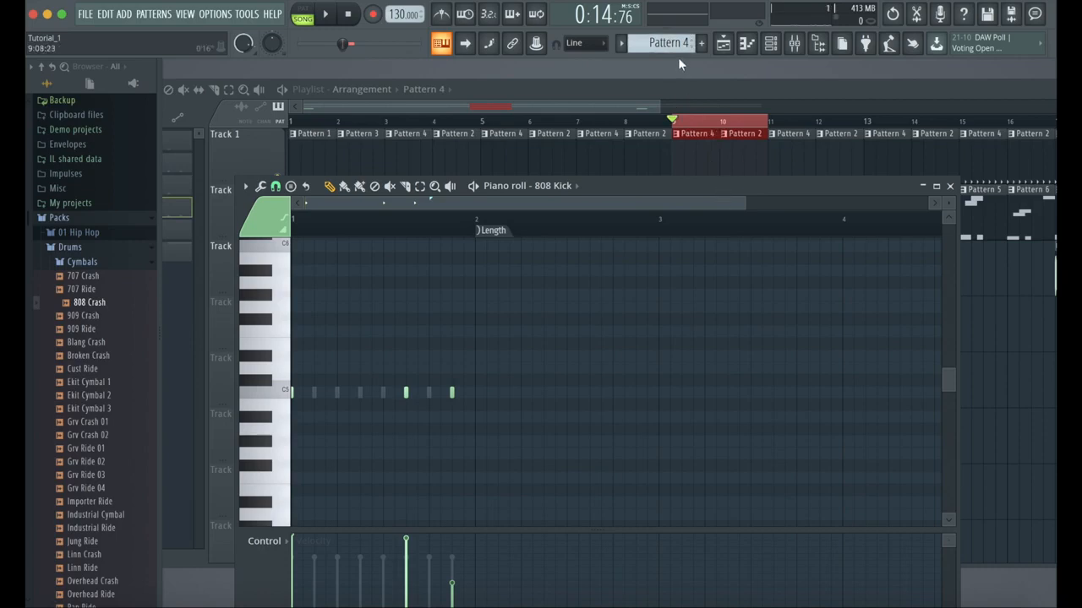
key("space")
key("space")
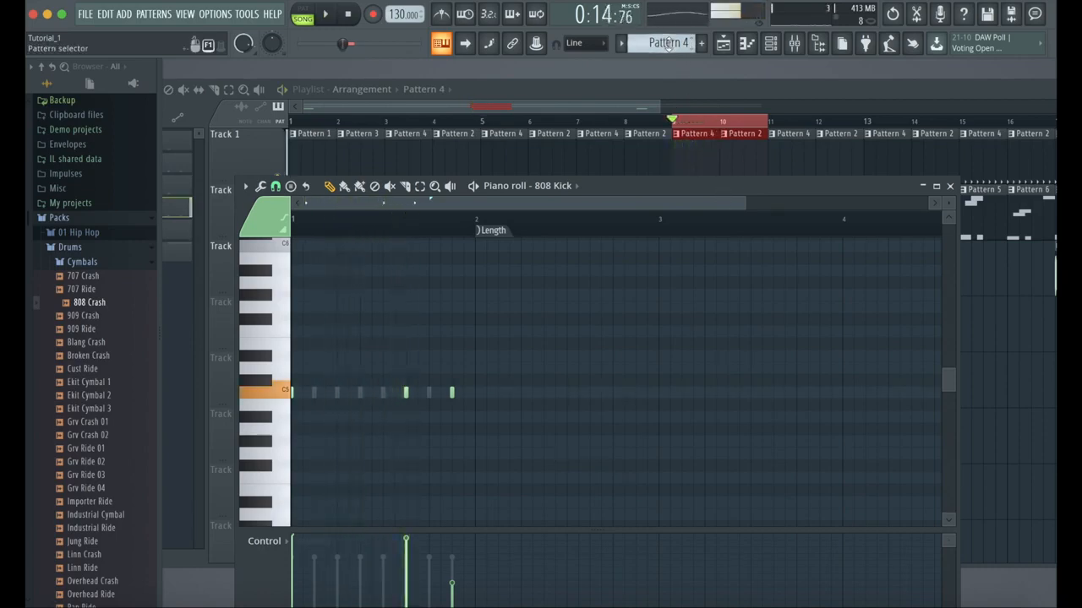
key("space")
left_click_drag(668, 44, 667, 36)
key("space")
Step: Close the playlist and toggle the channel rack's graph editor to view the 808 Kick velocities, leaving it hidden
left_click_drag(735, 92, 731, 166)
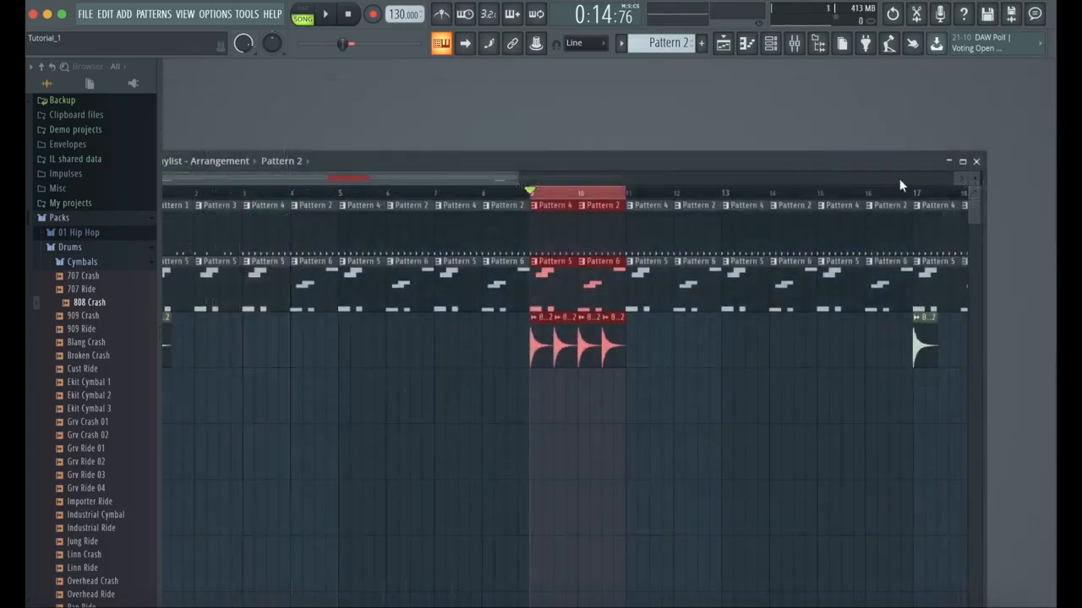
left_click(976, 162)
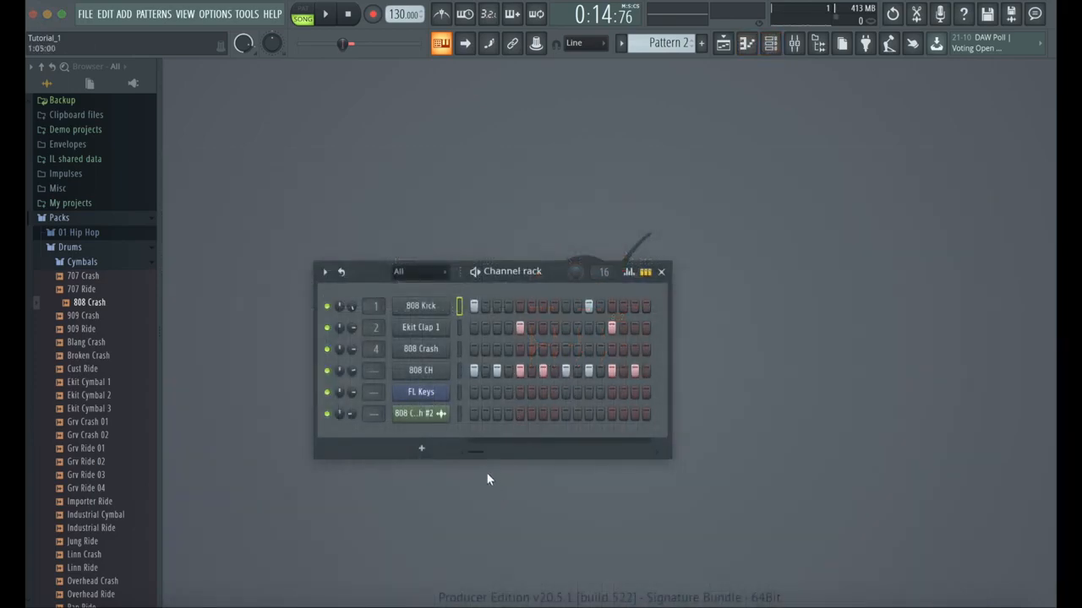
left_click(628, 271)
left_click(629, 271)
left_click(628, 271)
left_click(630, 271)
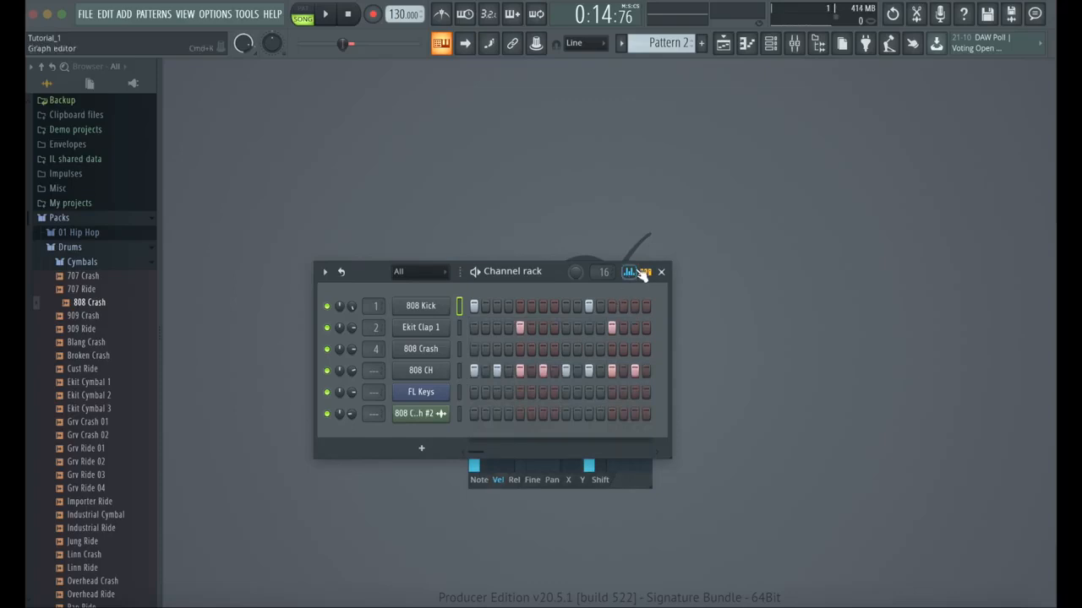
left_click(629, 273)
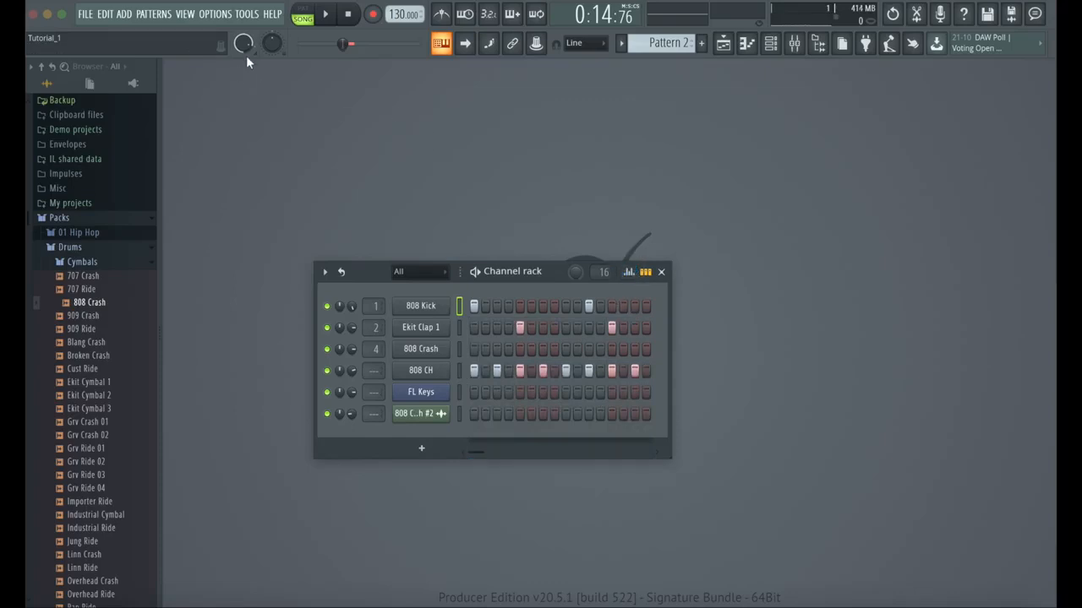
Step: Reopen the playlist and briefly show the 808 Kick velocity graph for Pattern 2 in the channel rack
left_click(192, 12)
left_click(199, 41)
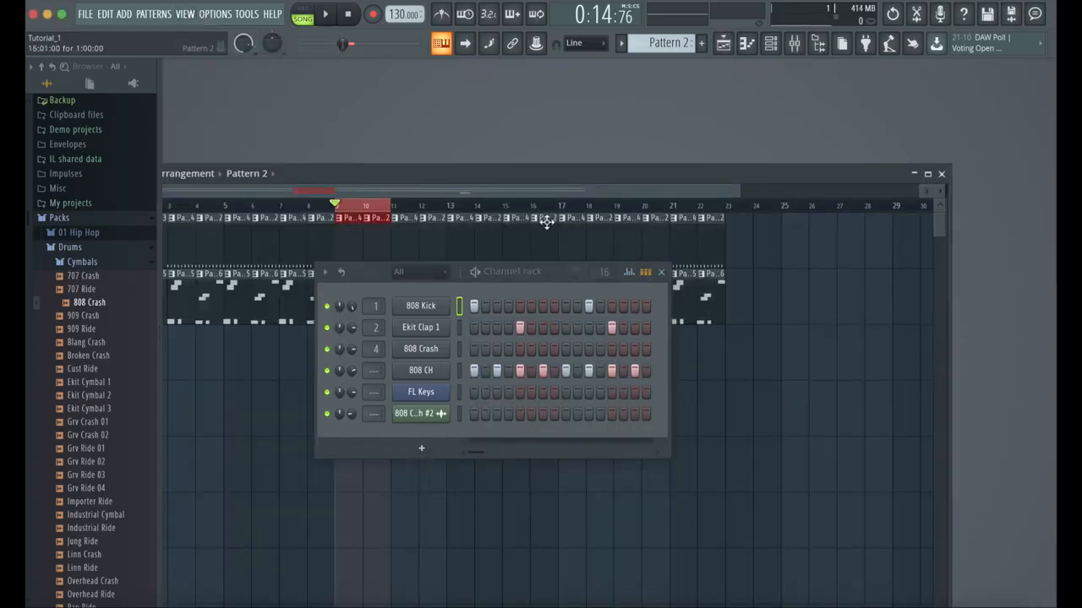
left_click(631, 277)
left_click(630, 276)
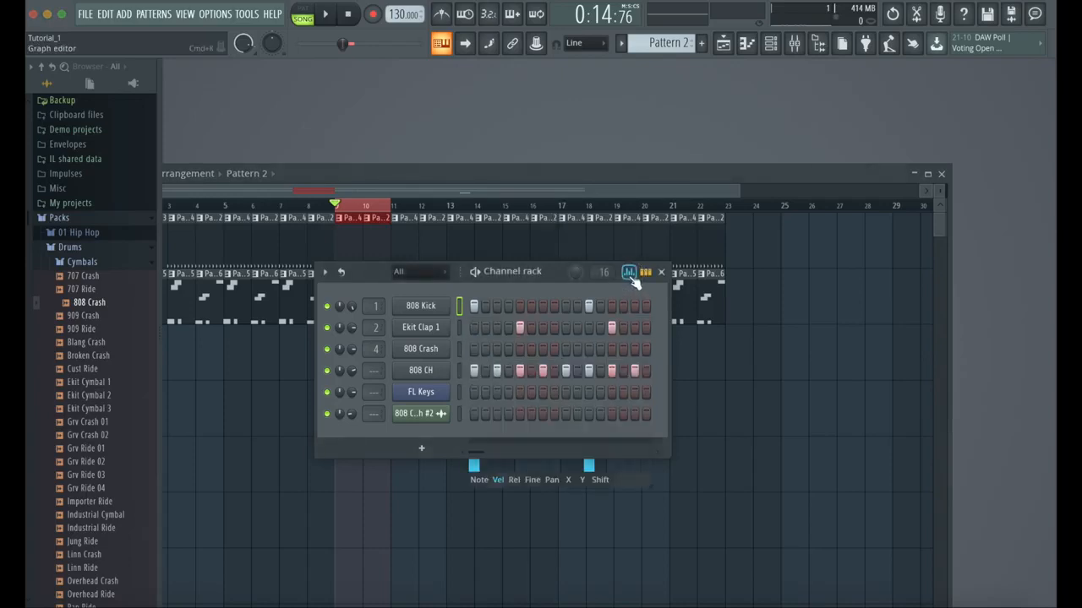
left_click(630, 276)
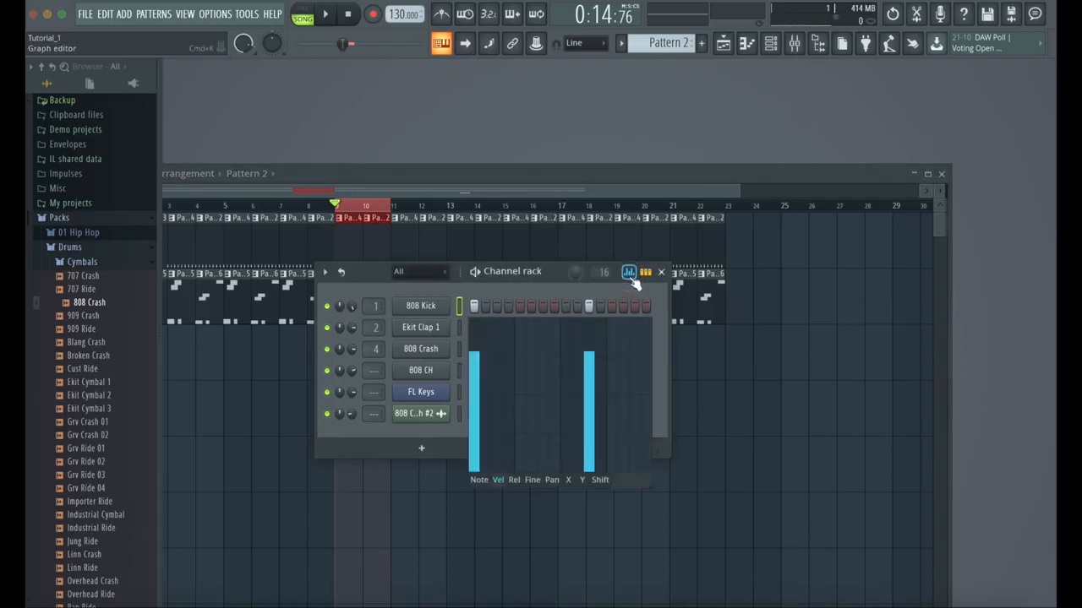
left_click(630, 273)
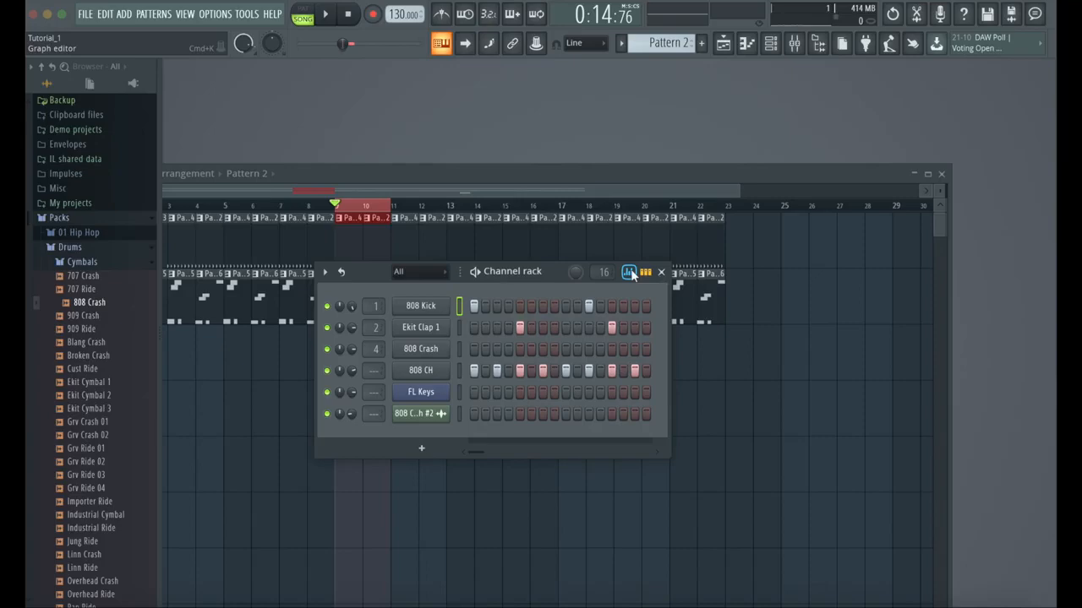